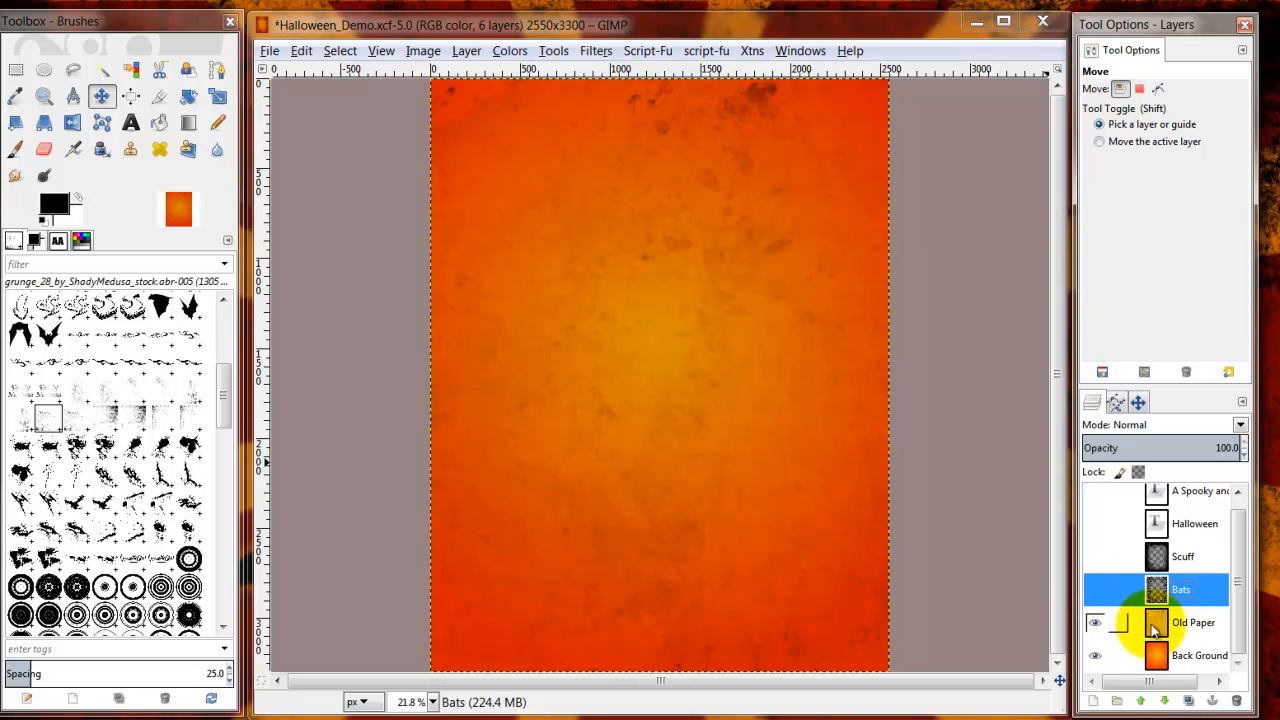
Hide the Old Paper layer in the Halloween demo image and examine the Back Ground layer on its own.
{"action": "left_click", "coordinate": [1130, 620]}
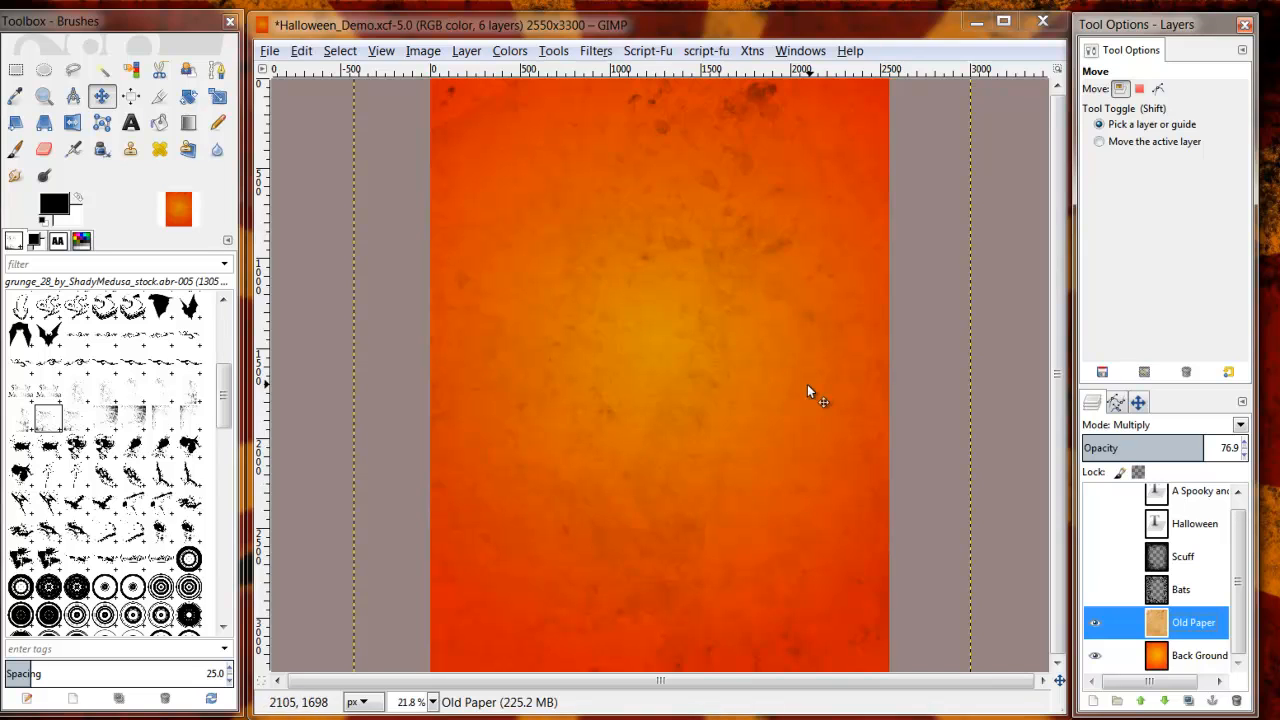
{"action": "left_click", "coordinate": [1095, 622]}
{"action": "left_click", "coordinate": [1160, 655]}
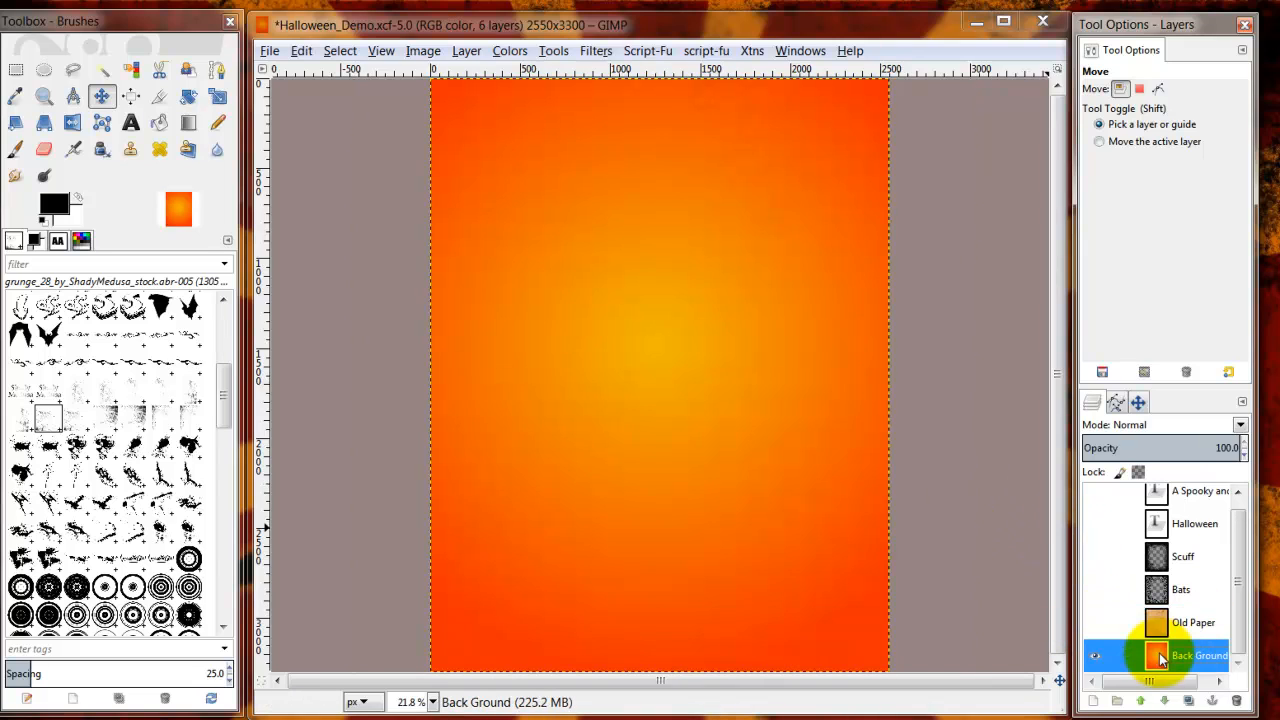
{"action": "left_click", "coordinate": [1096, 666]}
{"action": "left_click", "coordinate": [1096, 666]}
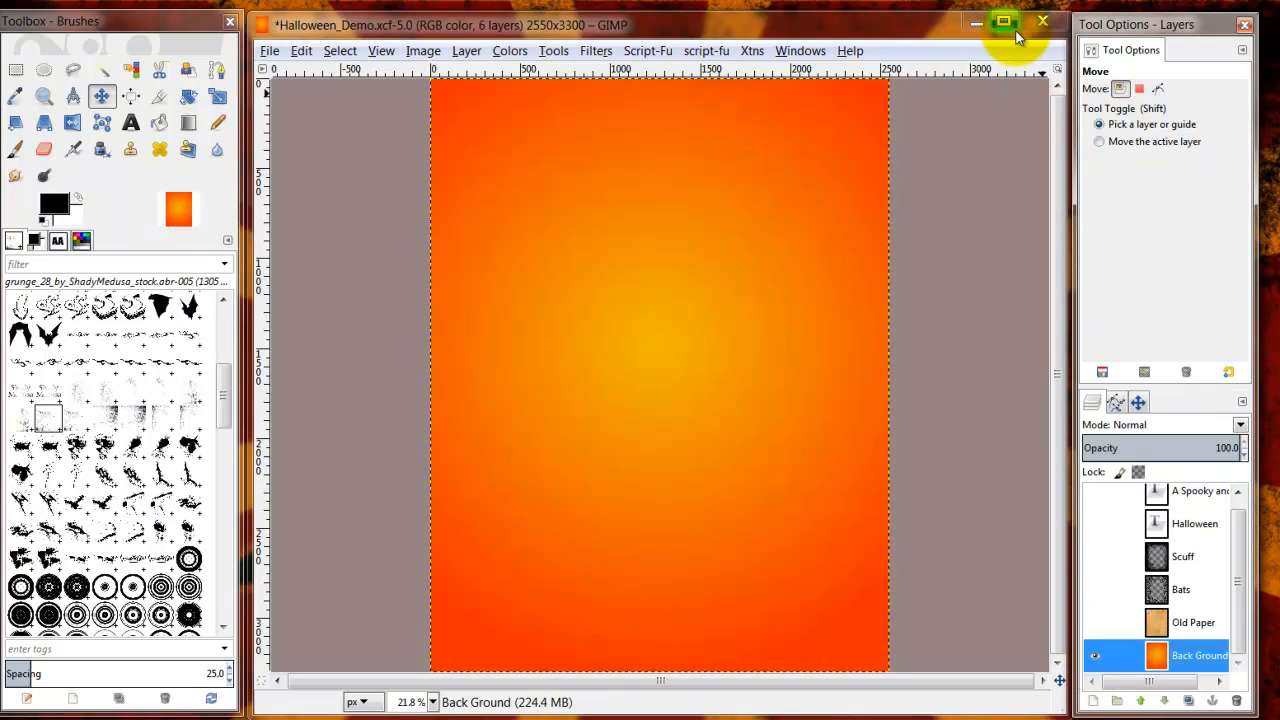
Close the Halloween_Demo image.
{"action": "left_click", "coordinate": [1042, 21]}
{"action": "left_click", "coordinate": [663, 458]}
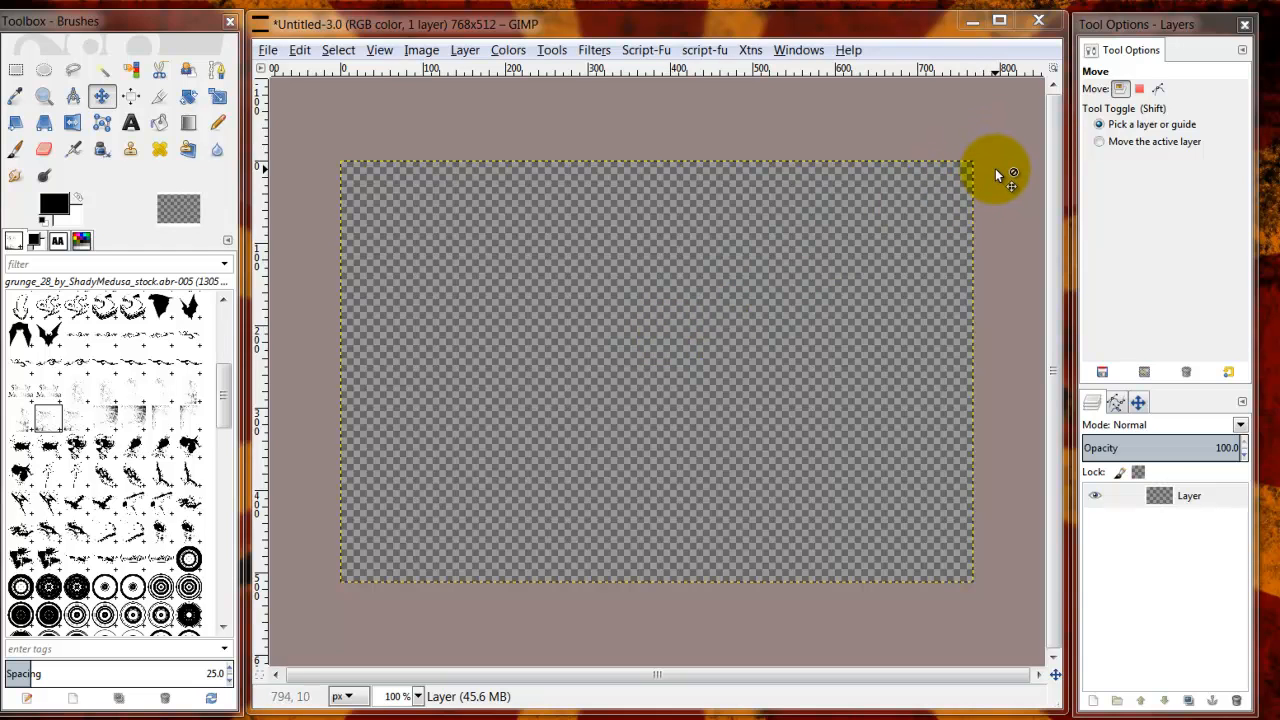
Set the foreground color to the orange-red HTML value F23005.
{"action": "left_click", "coordinate": [55, 204]}
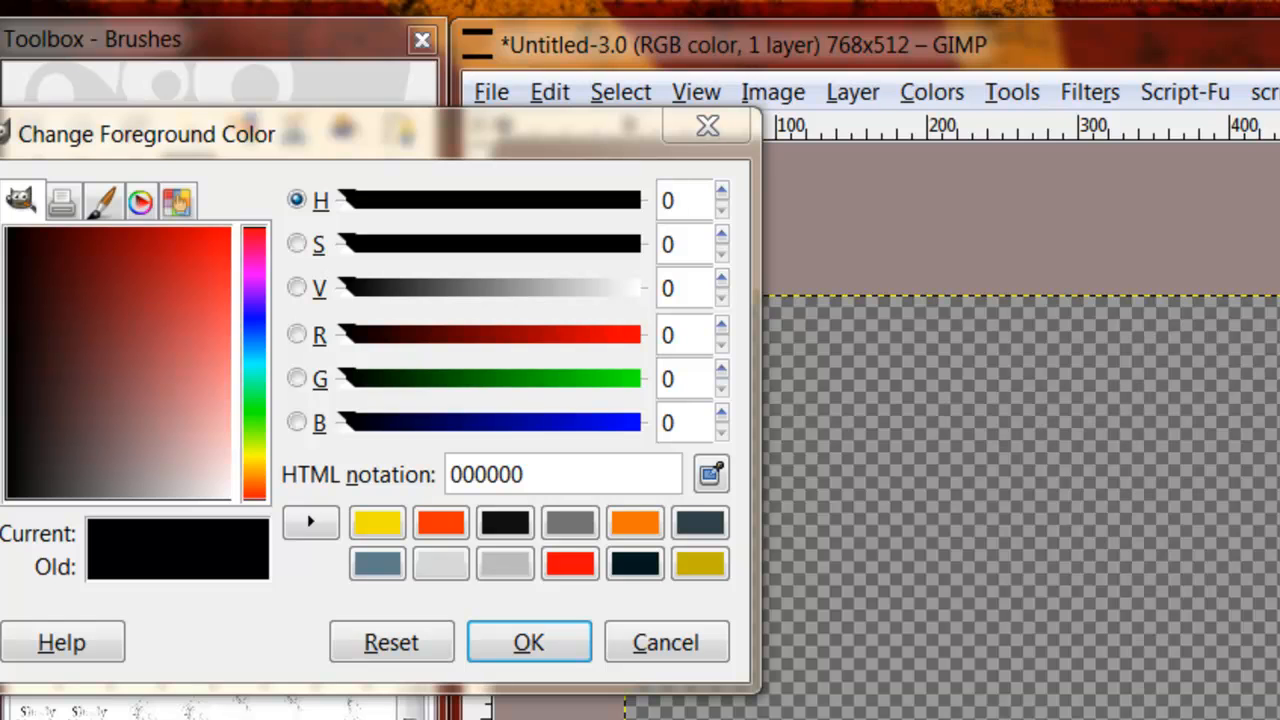
{"action": "left_click_drag", "start_coordinate": [563, 484], "coordinate": [296, 464]}
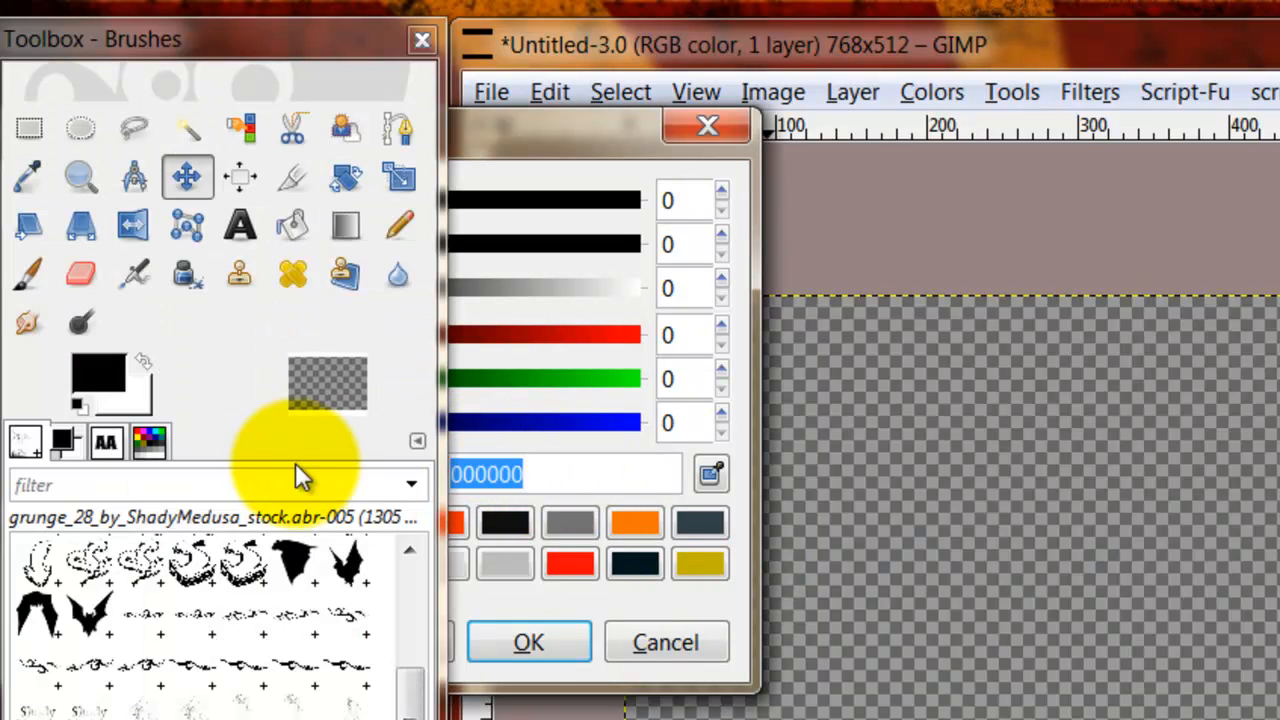
{"action": "type", "text": "F23005"}
{"action": "left_click", "coordinate": [505, 643]}
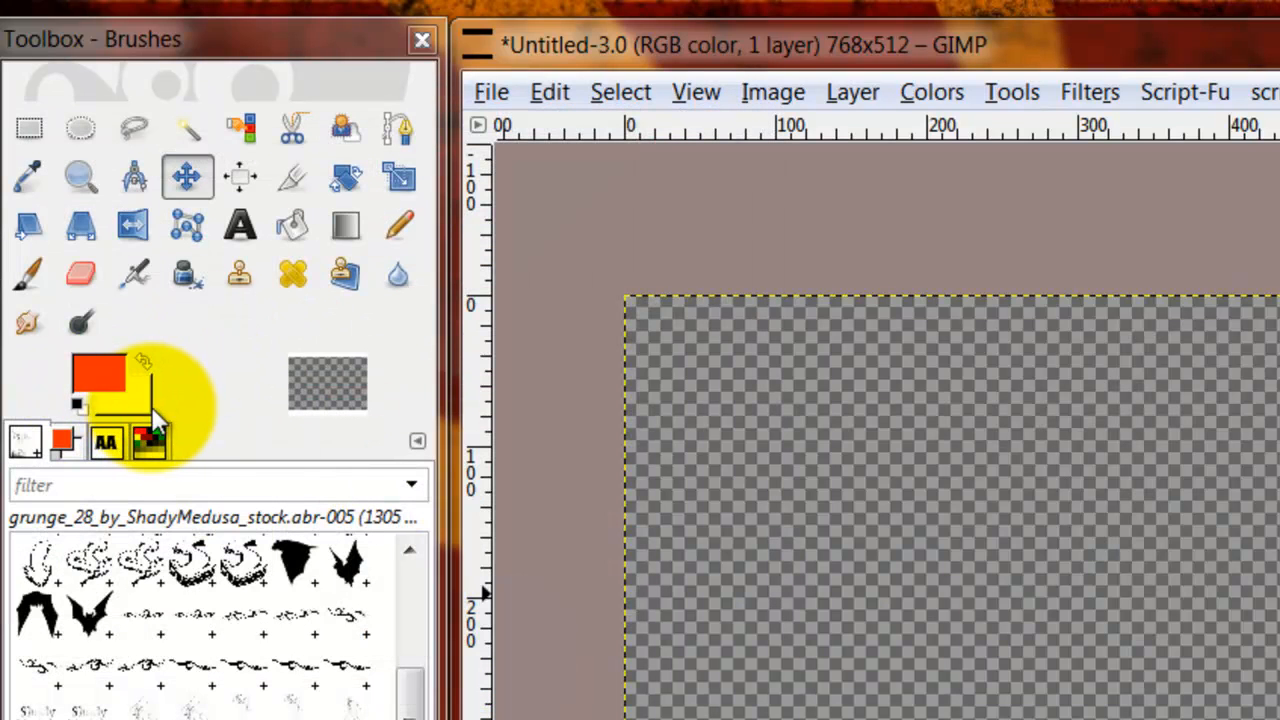
Set the background color to the yellow HTML value F2E205.
{"action": "left_click", "coordinate": [148, 410]}
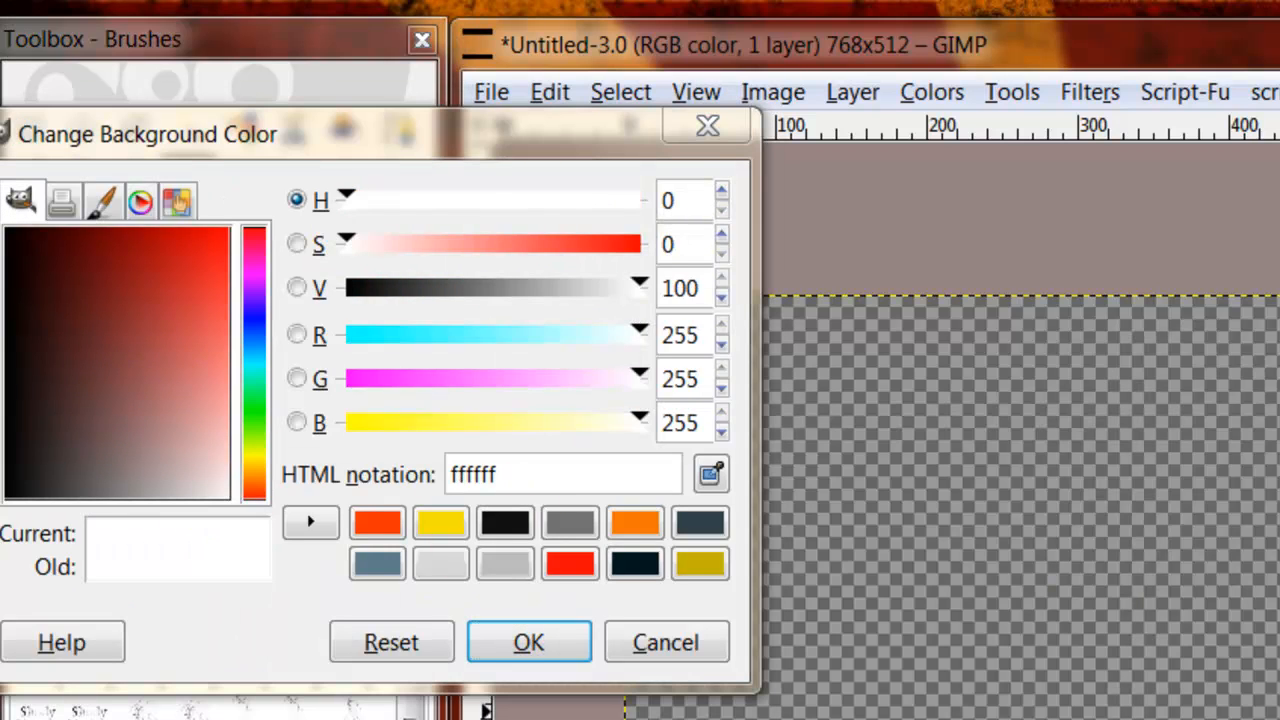
{"action": "left_click_drag", "start_coordinate": [526, 482], "coordinate": [428, 464]}
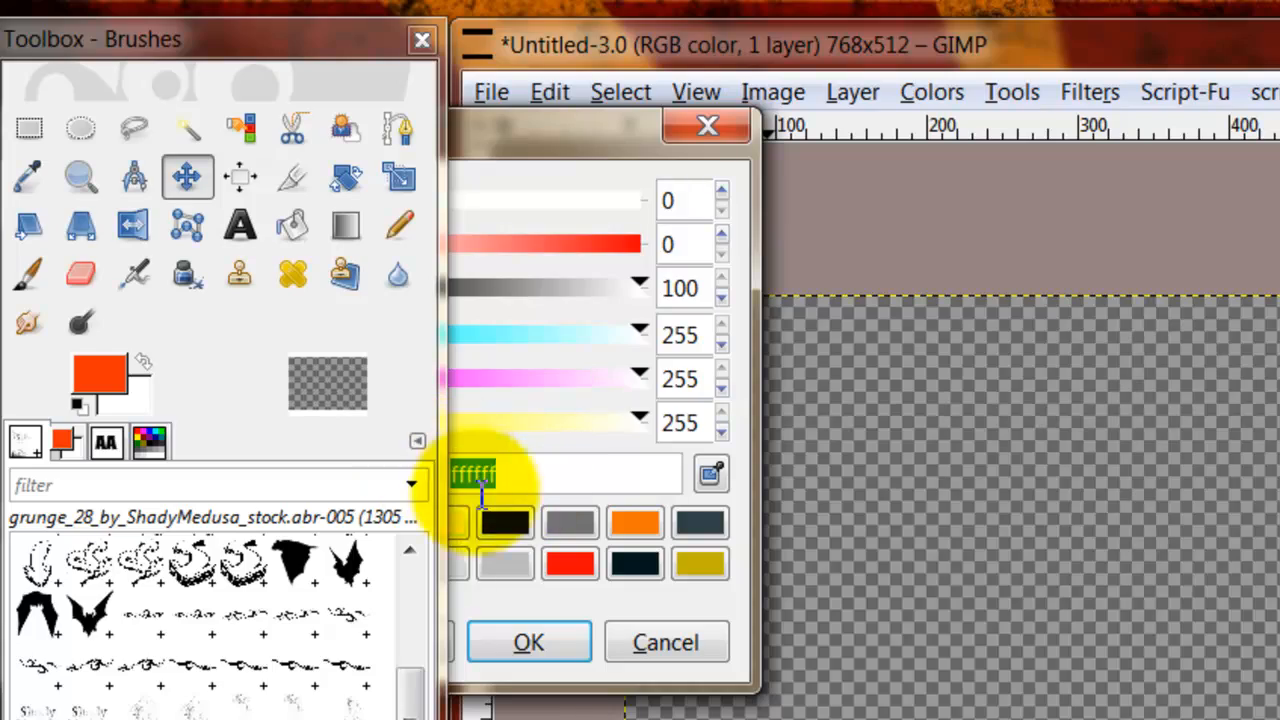
{"action": "type", "text": "F2E205"}
{"action": "left_click", "coordinate": [531, 643]}
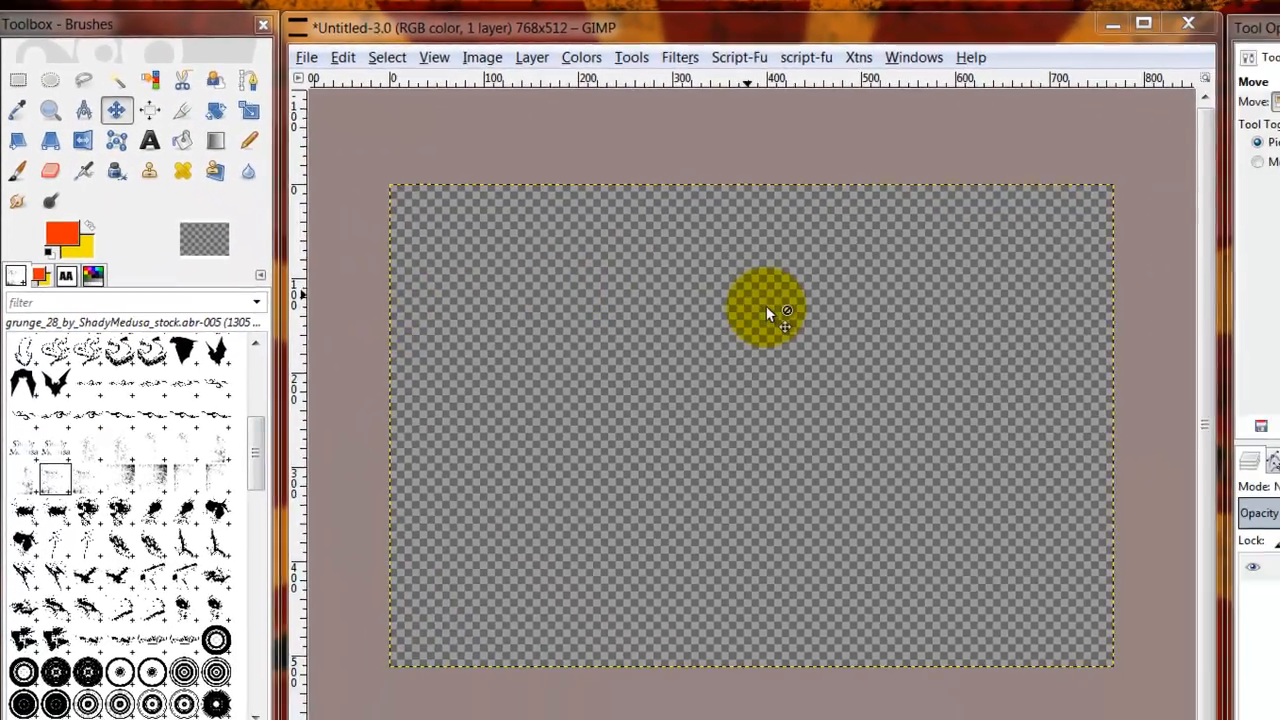
Swap the foreground and background colors and set the Blend tool to a radial FG to BG (RGB) gradient running yellow to orange.
{"action": "left_click", "coordinate": [88, 225]}
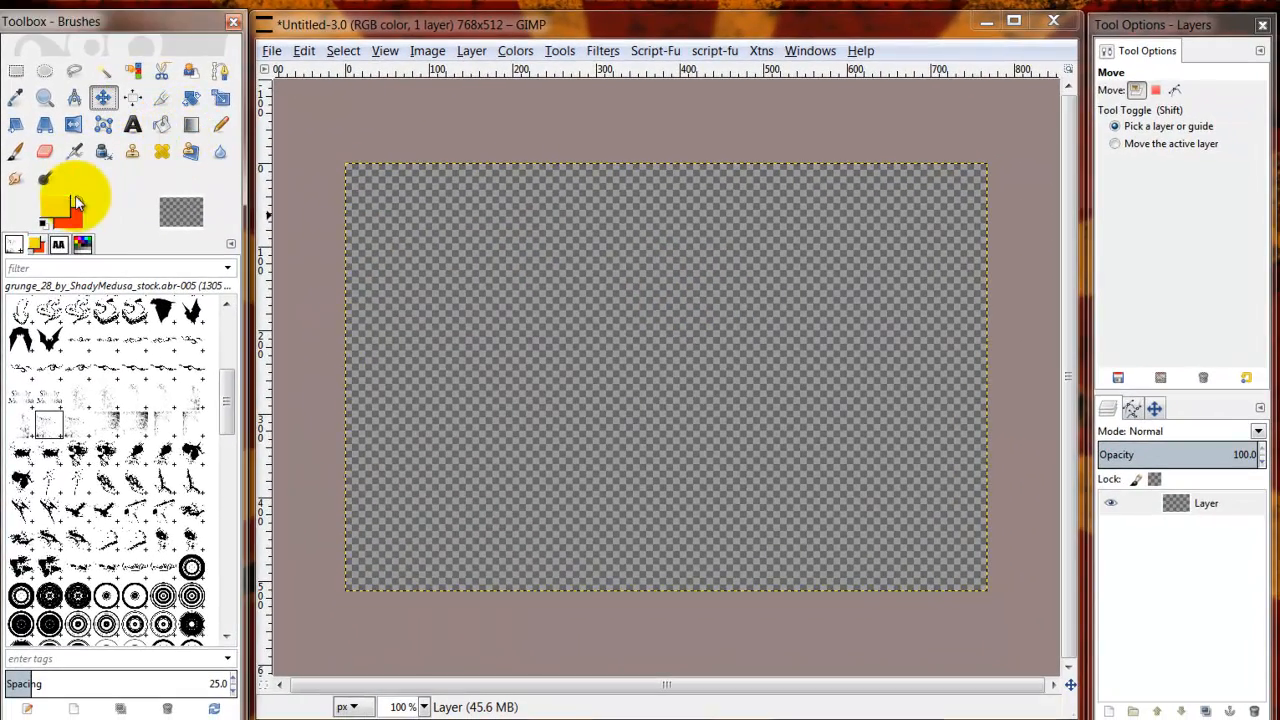
{"action": "left_click", "coordinate": [192, 124]}
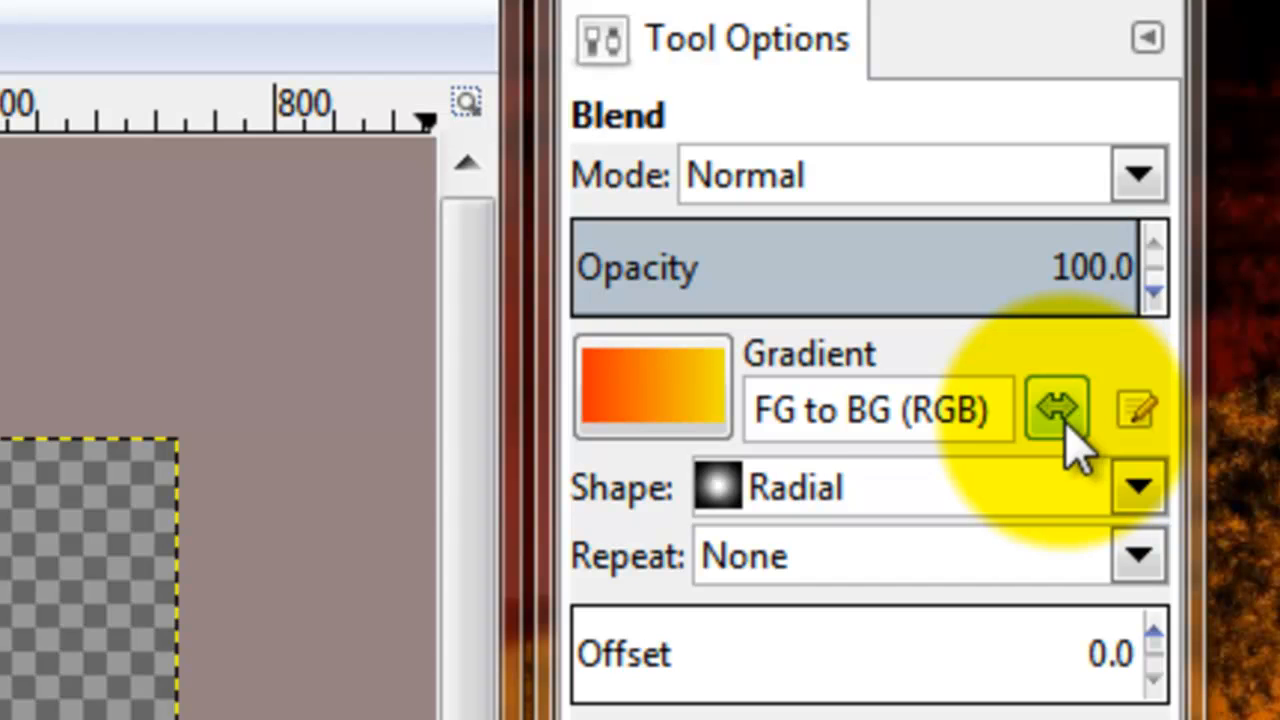
{"action": "left_click", "coordinate": [1063, 418]}
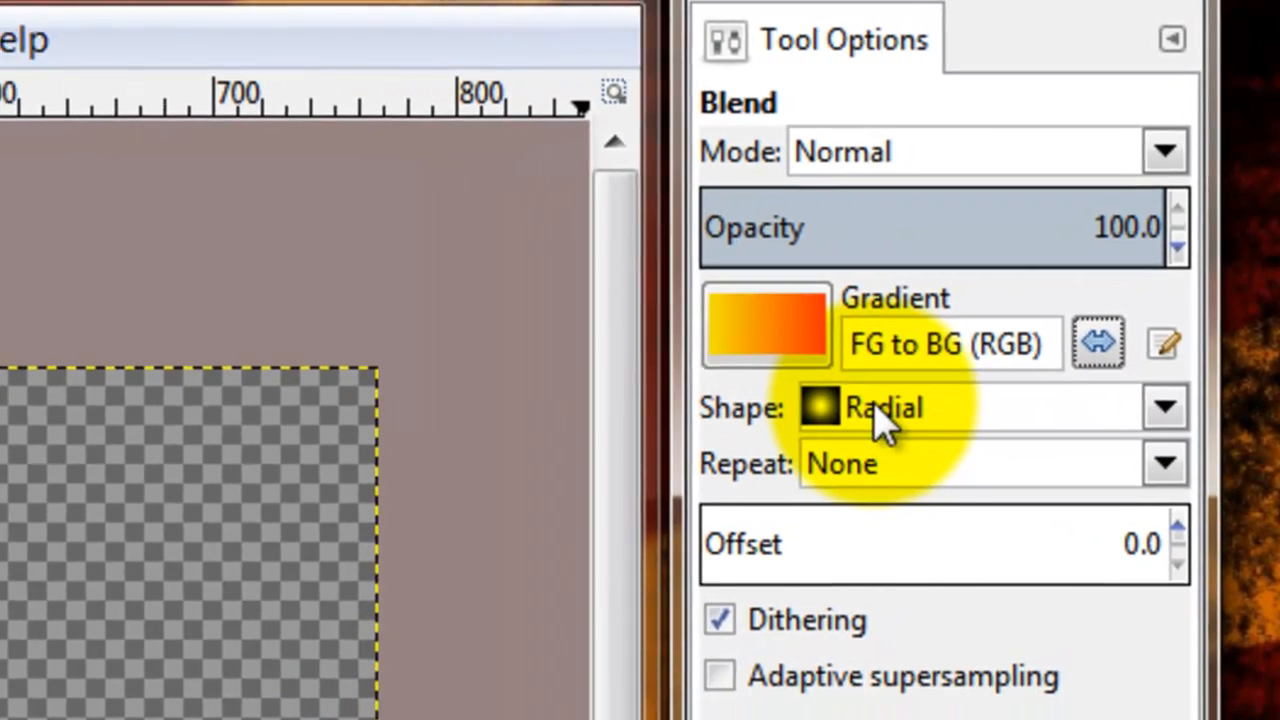
{"action": "left_click", "coordinate": [880, 415]}
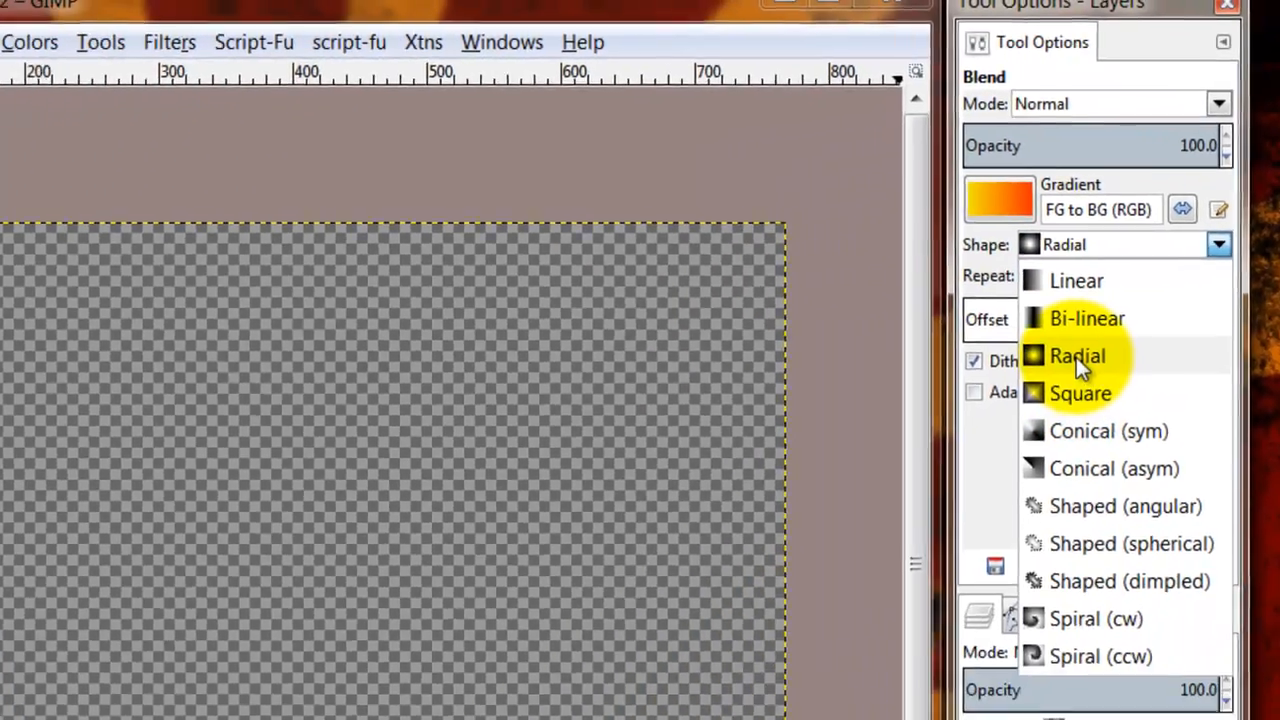
{"action": "left_click", "coordinate": [1080, 355]}
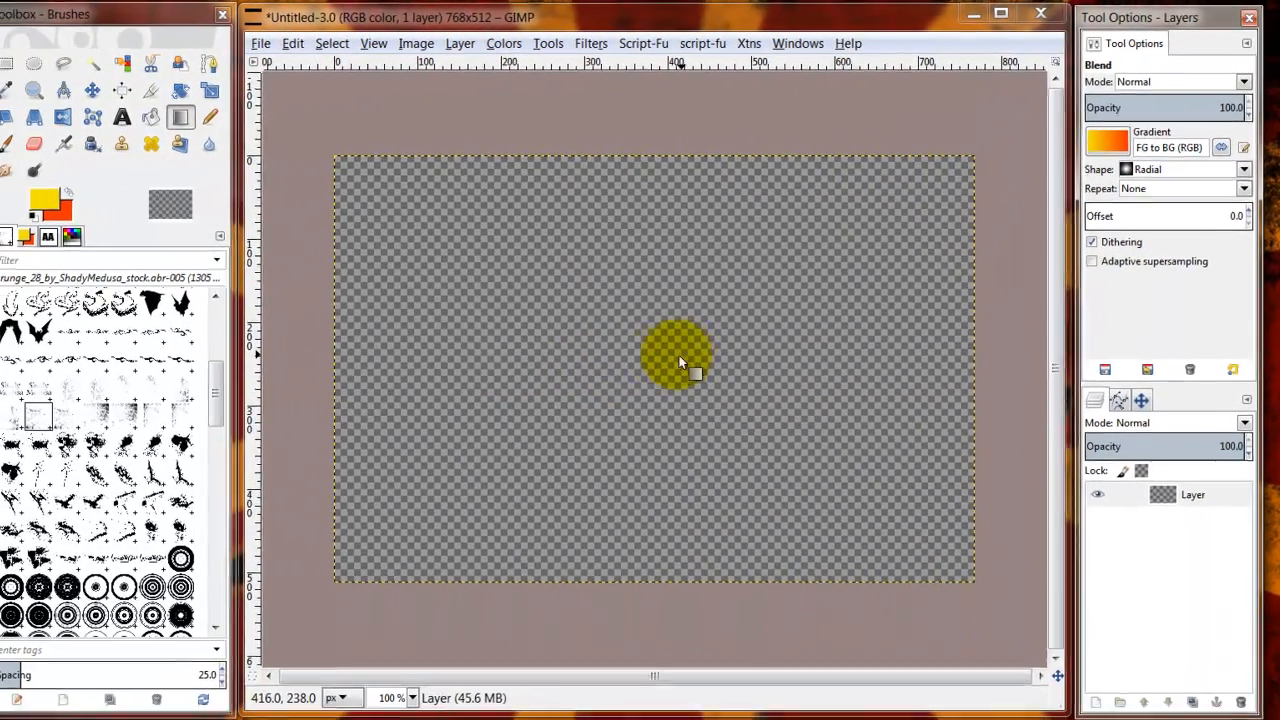
Fill the layer with a radial gradient, redrawing it until it runs from the canvas center to near the upper-right corner.
{"action": "left_click_drag", "start_coordinate": [468, 450], "coordinate": [787, 353]}
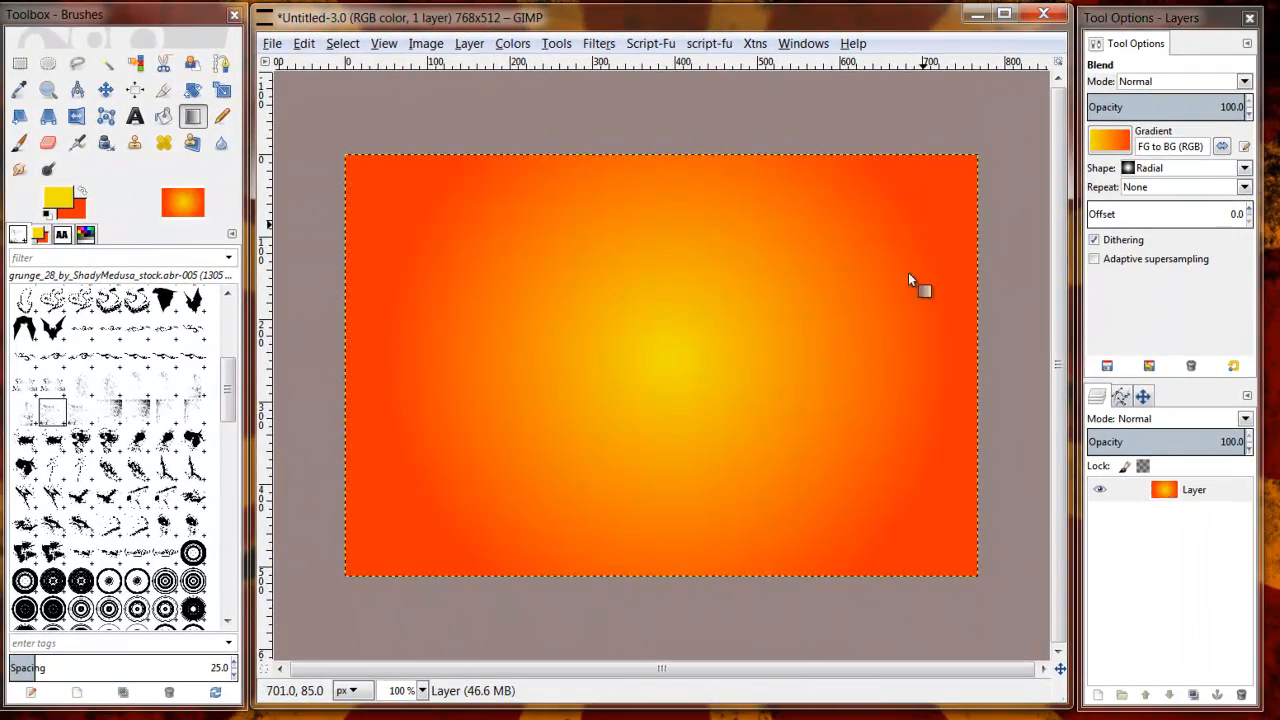
{"action": "left_click_drag", "start_coordinate": [692, 383], "coordinate": [896, 258]}
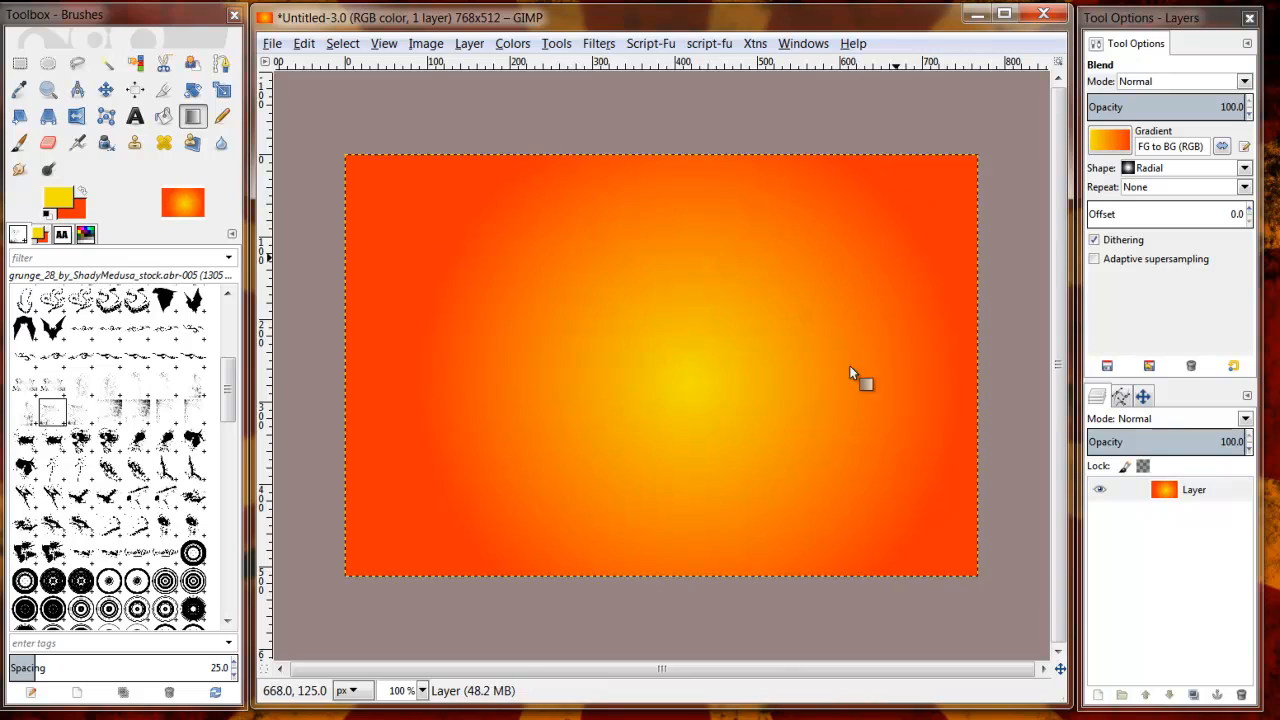
{"action": "left_click_drag", "start_coordinate": [620, 372], "coordinate": [866, 250]}
{"action": "left_click_drag", "start_coordinate": [690, 345], "coordinate": [893, 228]}
{"action": "left_click_drag", "start_coordinate": [652, 366], "coordinate": [978, 156]}
{"action": "left_click_drag", "start_coordinate": [661, 352], "coordinate": [956, 180]}
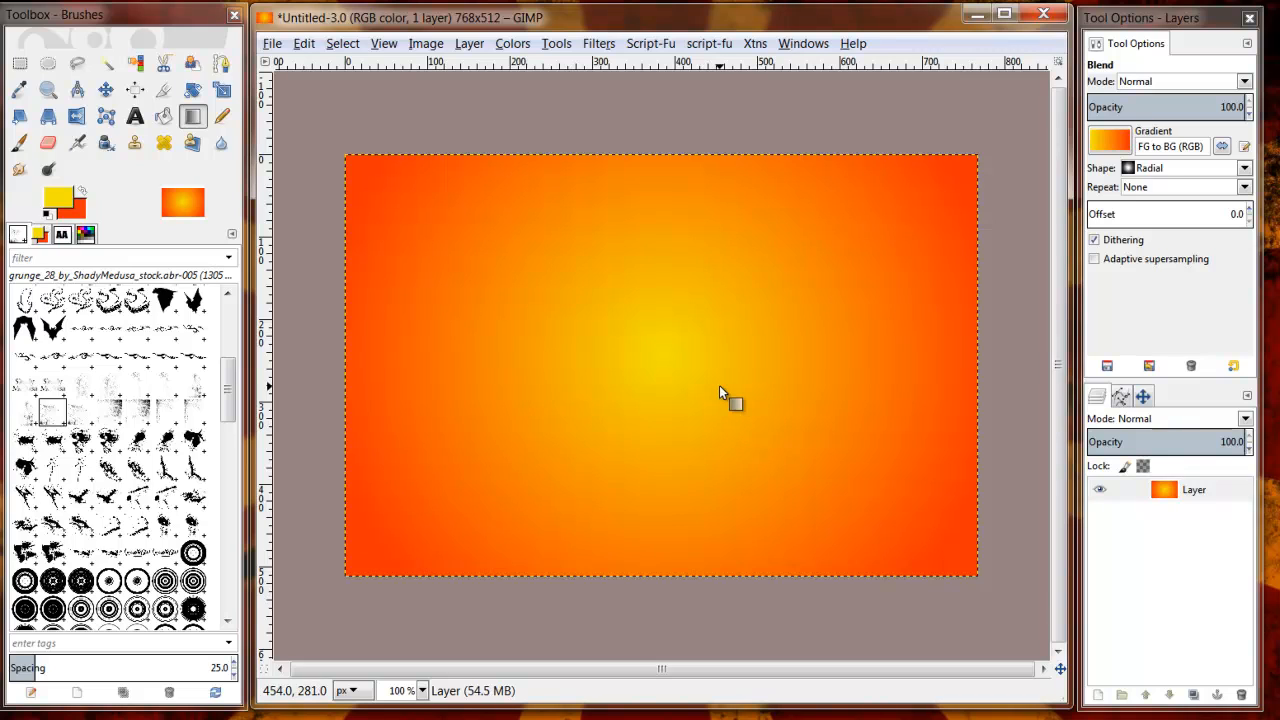
Add a new transparent layer of 768 × 512 px above the gradient layer.
{"action": "left_click", "coordinate": [1168, 488]}
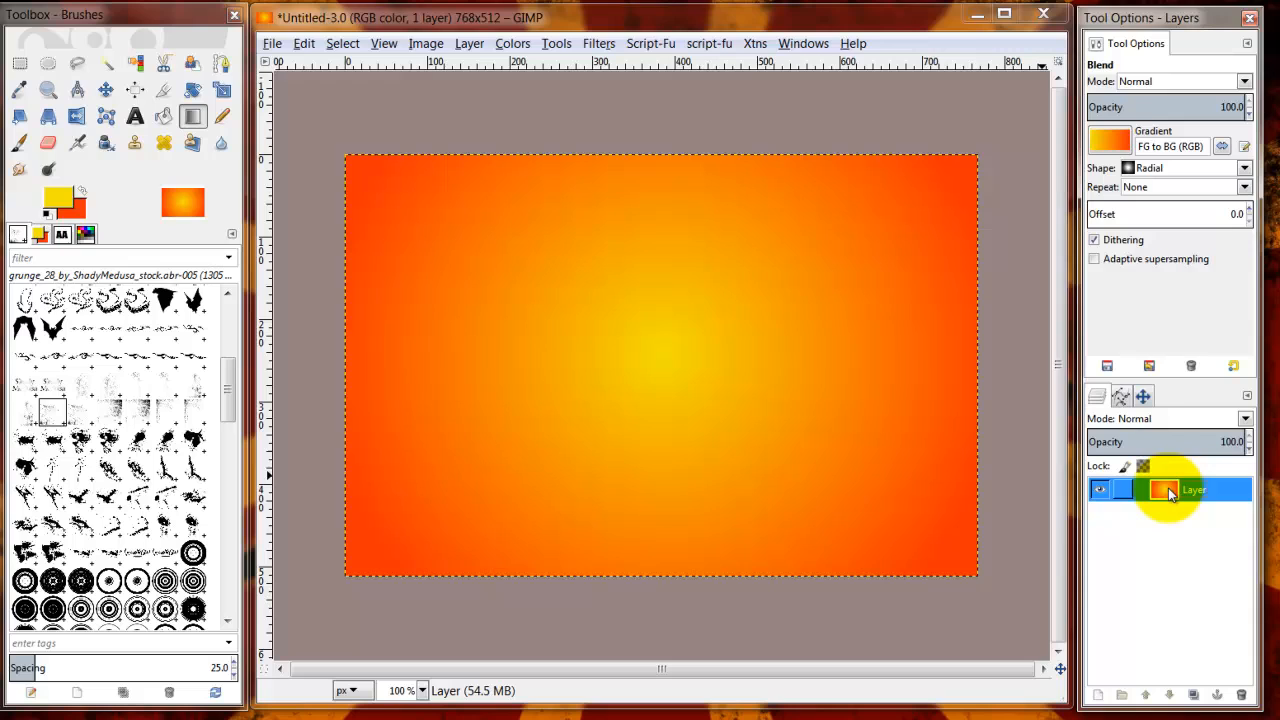
{"action": "left_click", "coordinate": [1098, 696]}
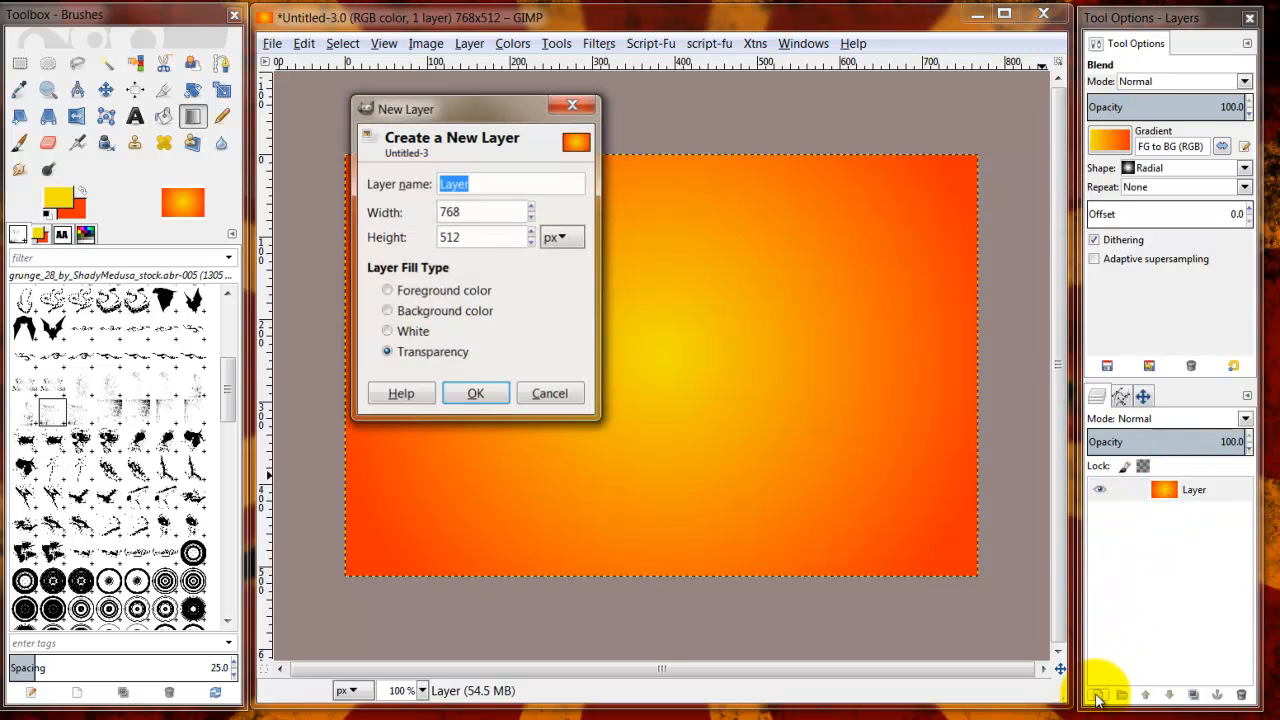
{"action": "left_click", "coordinate": [478, 395]}
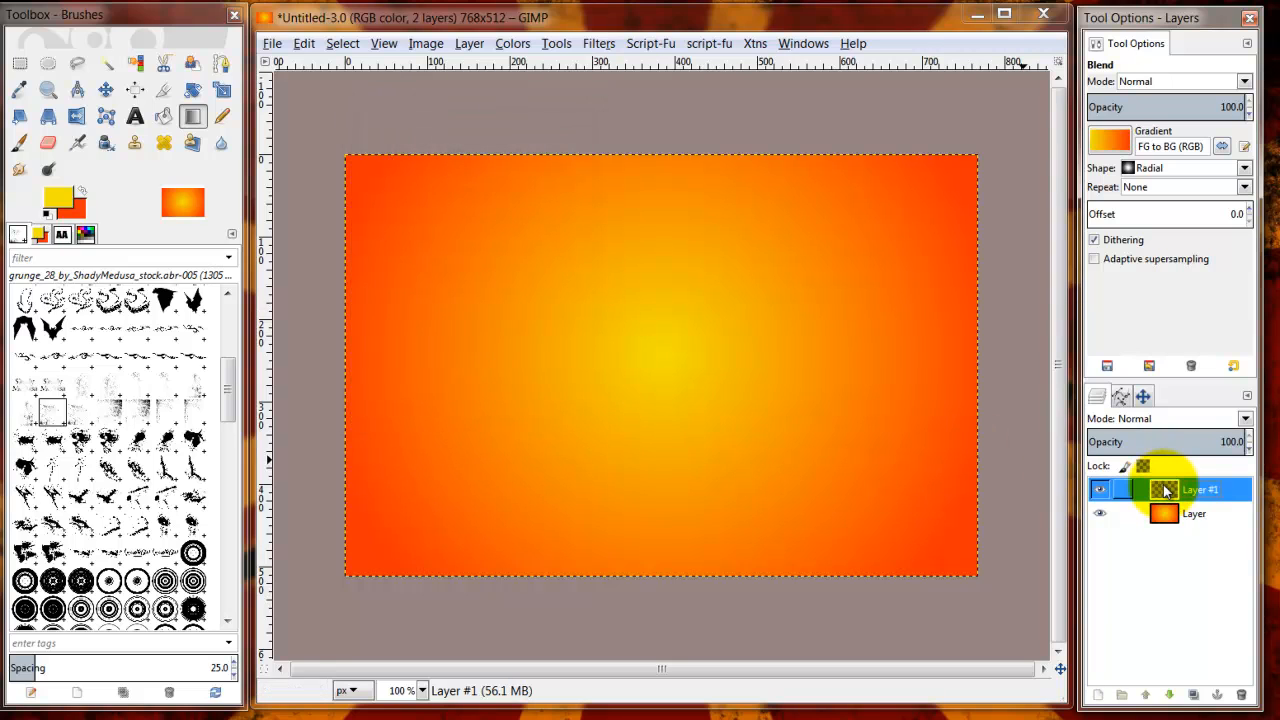
Examine the individual bat shapes in the Bats Brushes by Kencho set.
{"action": "left_click_drag", "start_coordinate": [223, 366], "coordinate": [223, 329]}
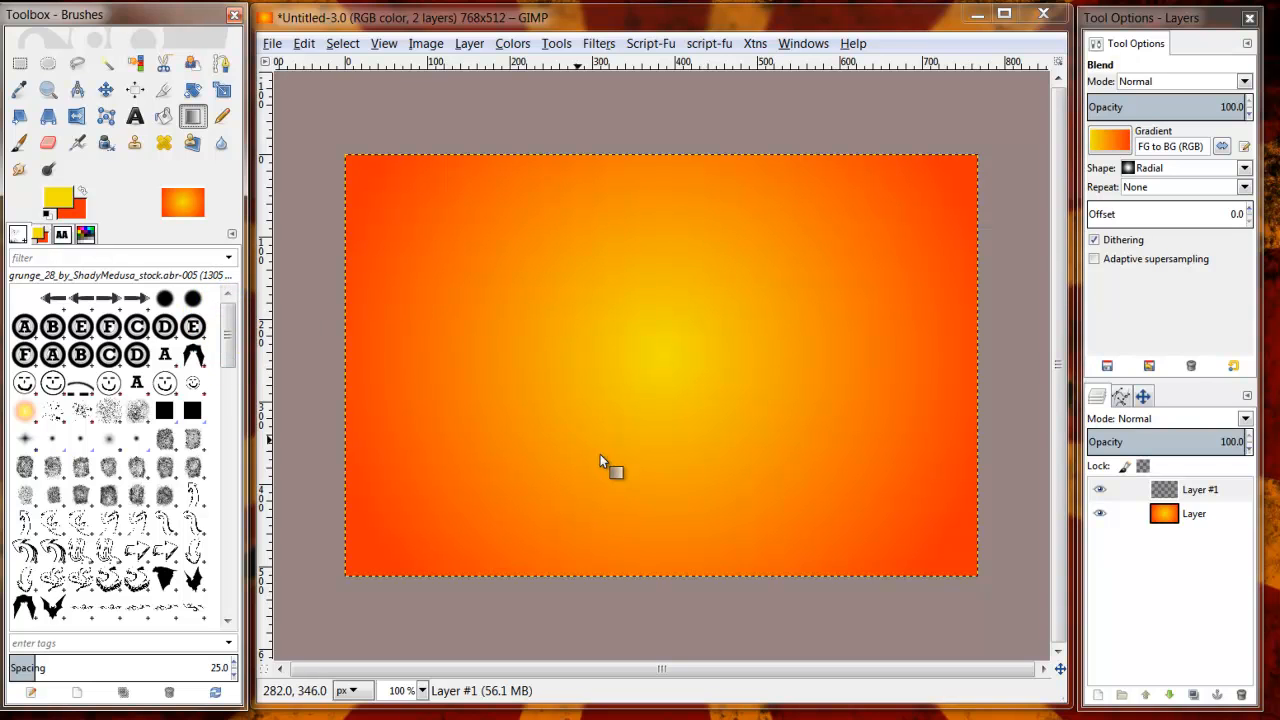
{"action": "left_click", "coordinate": [223, 320]}
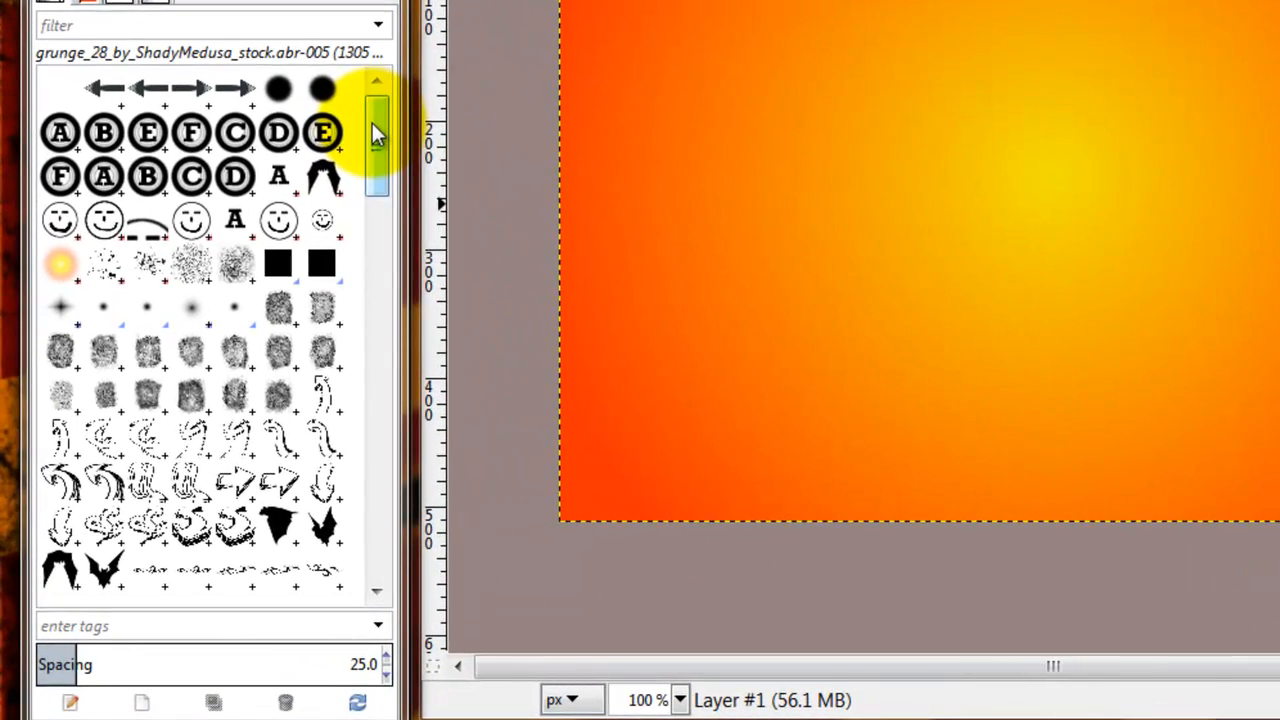
{"action": "left_click_drag", "start_coordinate": [380, 143], "coordinate": [379, 176]}
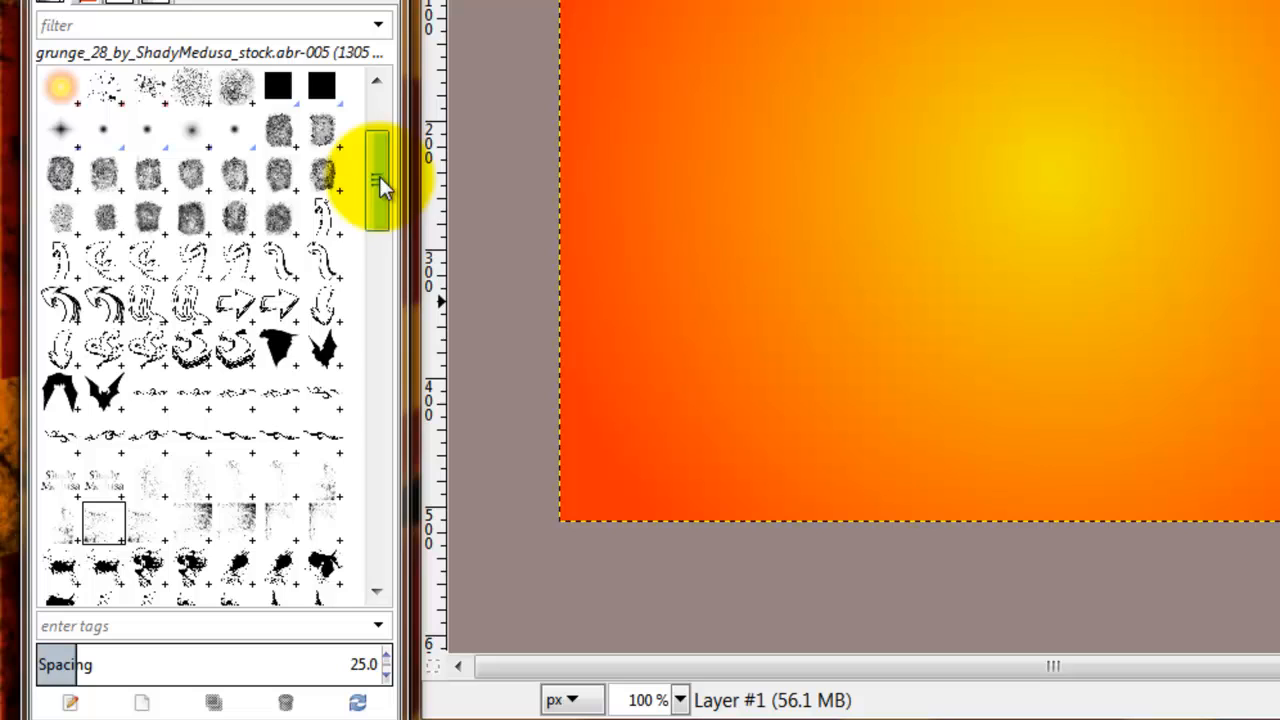
{"action": "left_click", "coordinate": [285, 357]}
{"action": "left_click", "coordinate": [325, 352]}
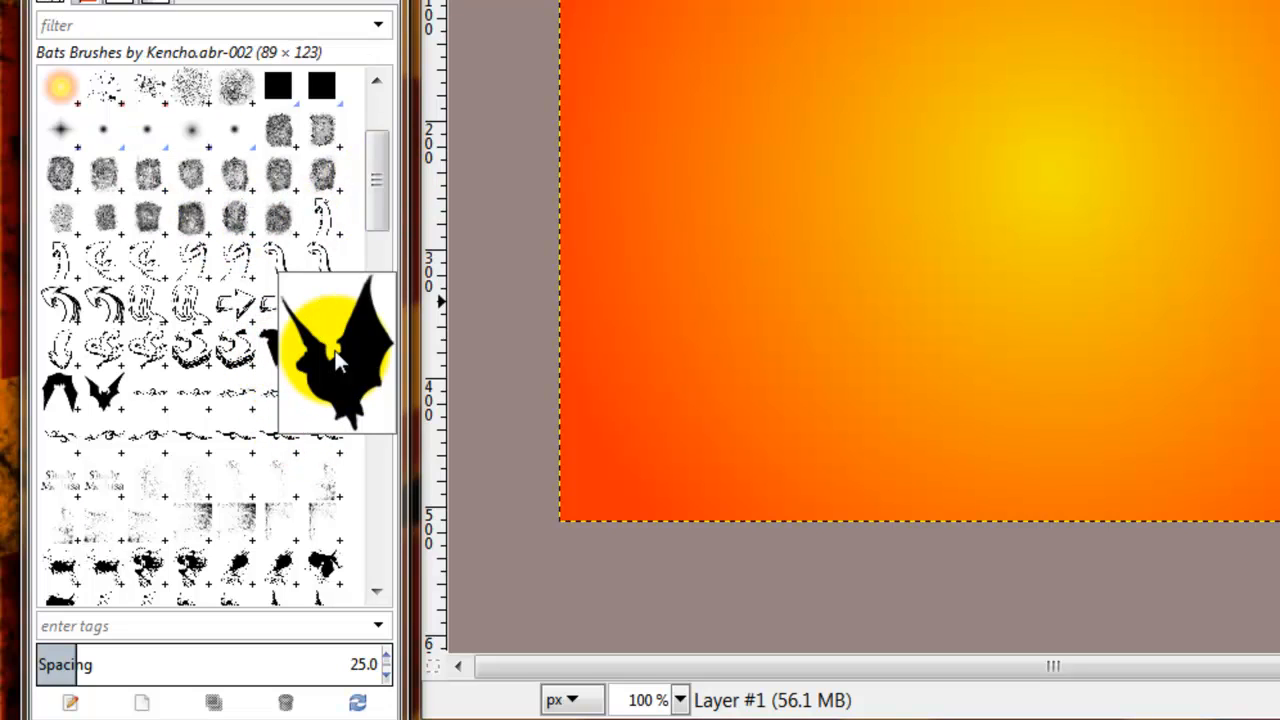
{"action": "left_click", "coordinate": [101, 409]}
{"action": "left_click", "coordinate": [62, 394]}
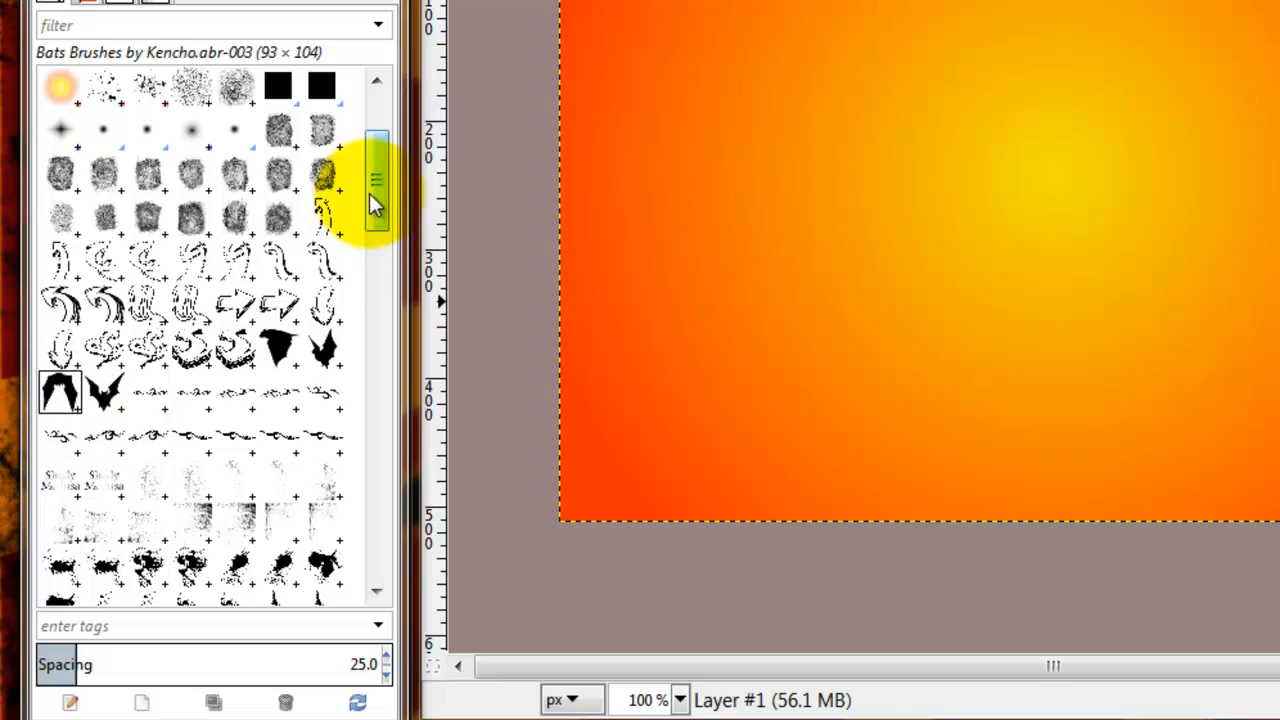
{"action": "left_click_drag", "start_coordinate": [374, 203], "coordinate": [380, 129]}
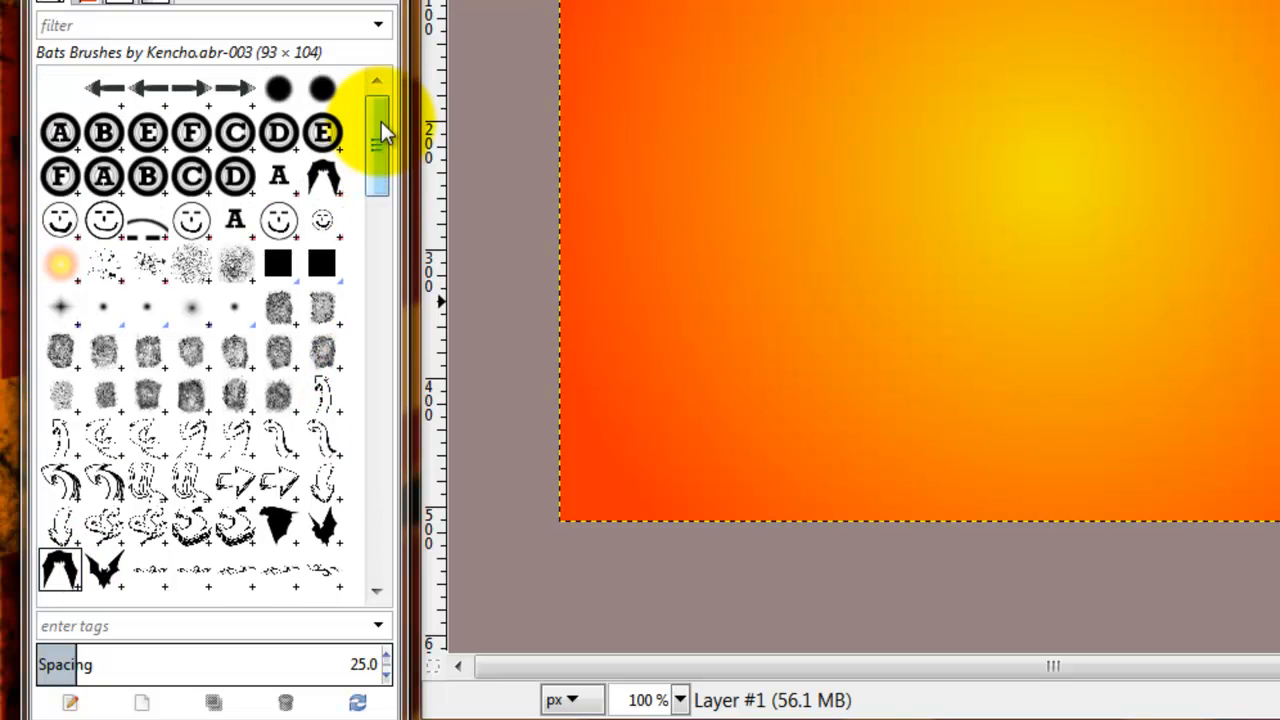
Compare the animated bat brush with the single bat brushes and select GIMP Brush Pipe #1 (50 × 50).
{"action": "left_click", "coordinate": [322, 182]}
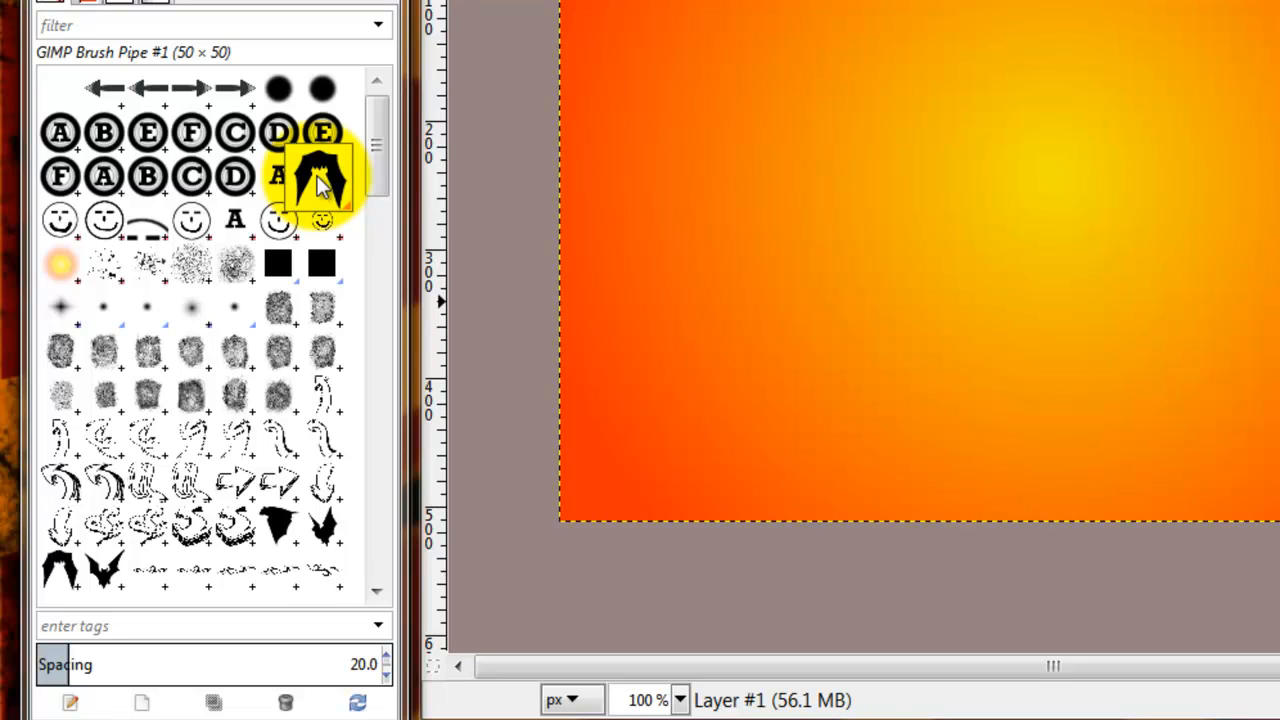
{"action": "left_click", "coordinate": [321, 187]}
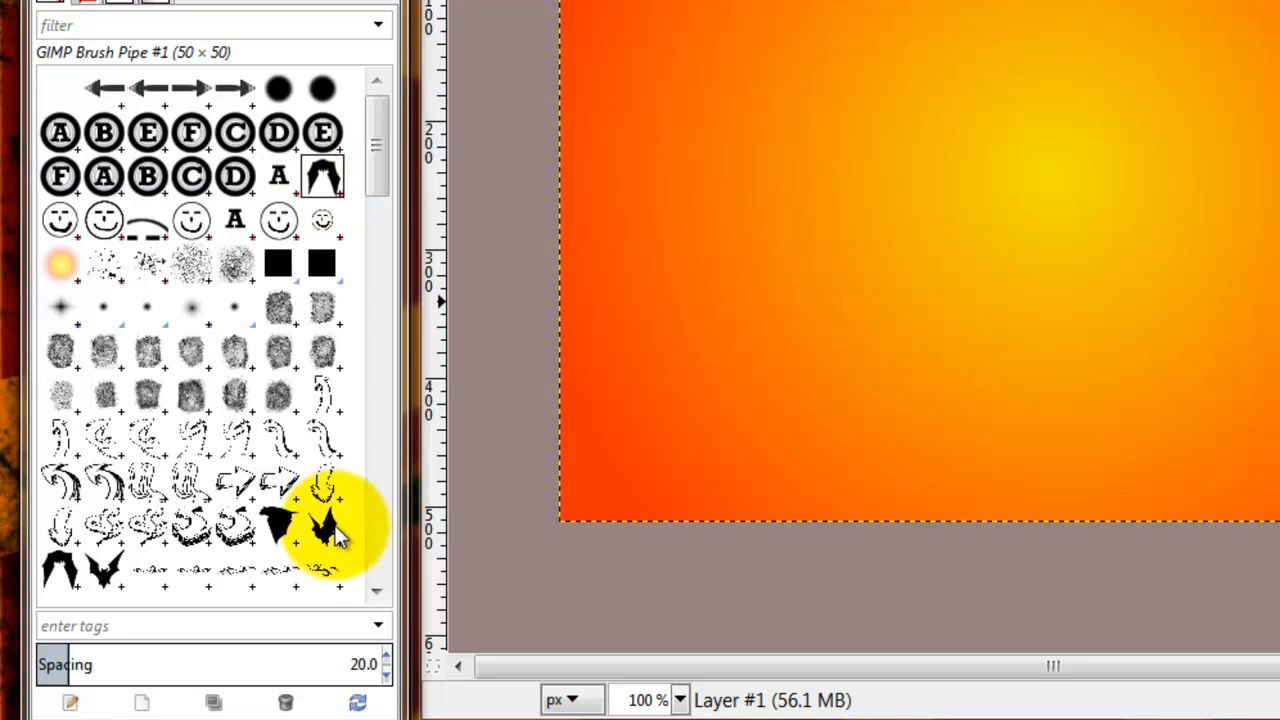
{"action": "left_click", "coordinate": [284, 525]}
{"action": "left_click", "coordinate": [328, 535]}
{"action": "left_click", "coordinate": [103, 568]}
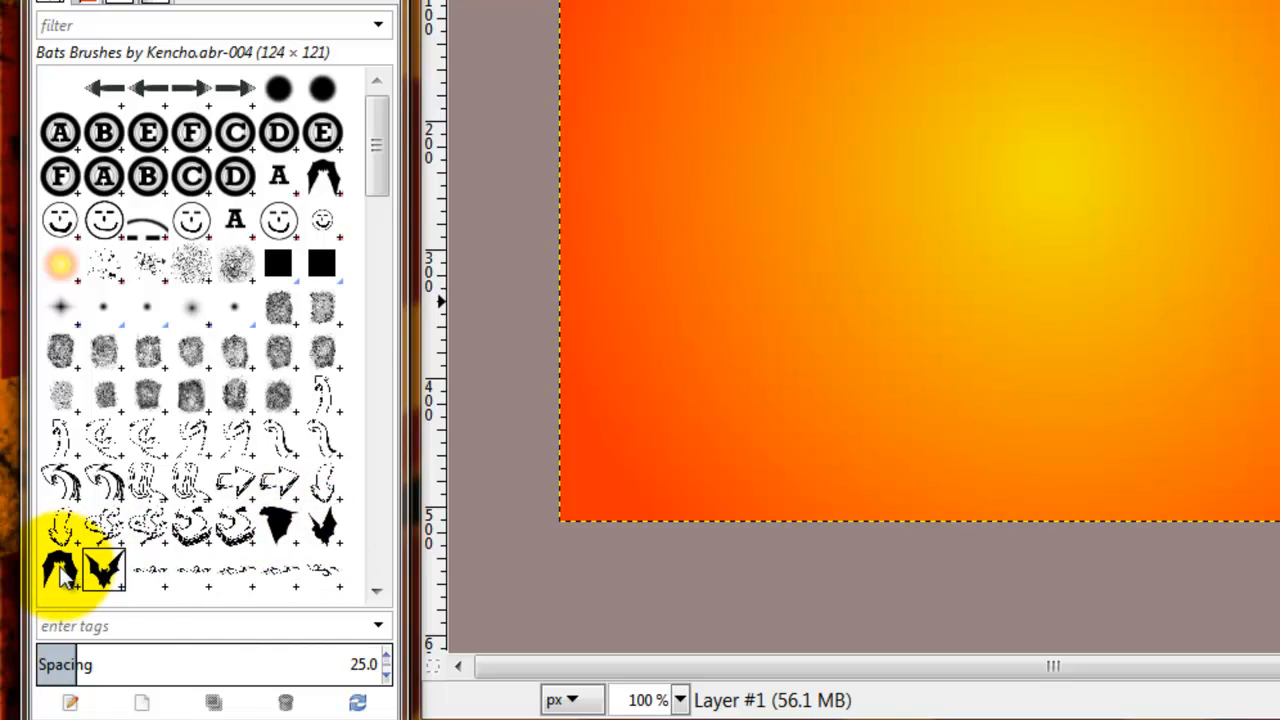
{"action": "left_click", "coordinate": [59, 568]}
{"action": "left_click", "coordinate": [324, 182]}
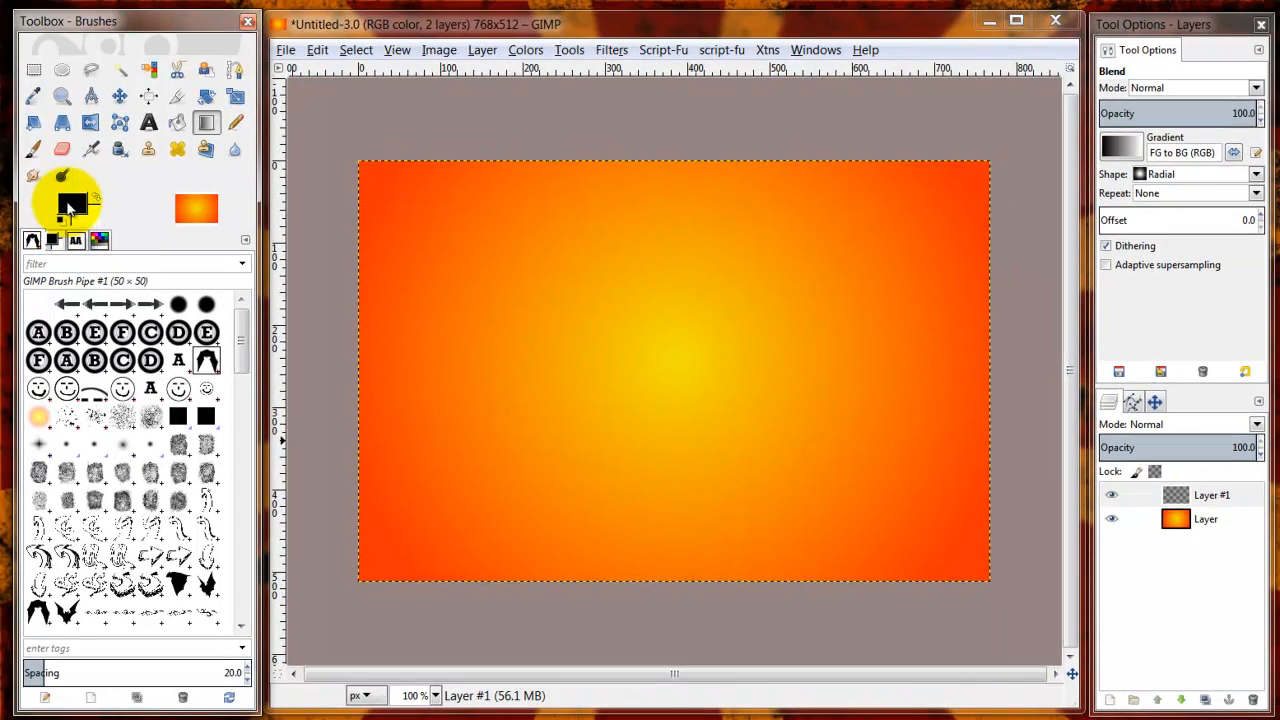
Paint a curved line of black bats with the Paintbrush at size 55.37, from the canvas's upper edge down to its lower edge right of center.
{"action": "left_click", "coordinate": [33, 148]}
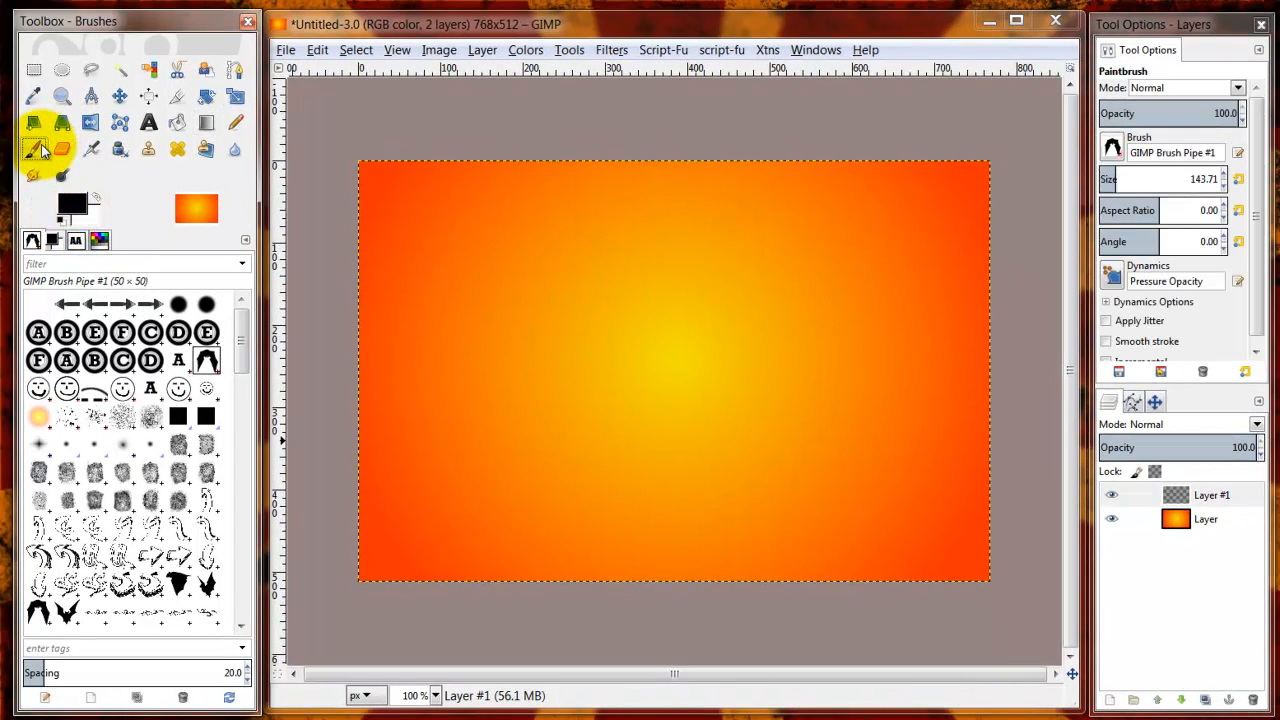
{"action": "left_click", "coordinate": [1105, 178]}
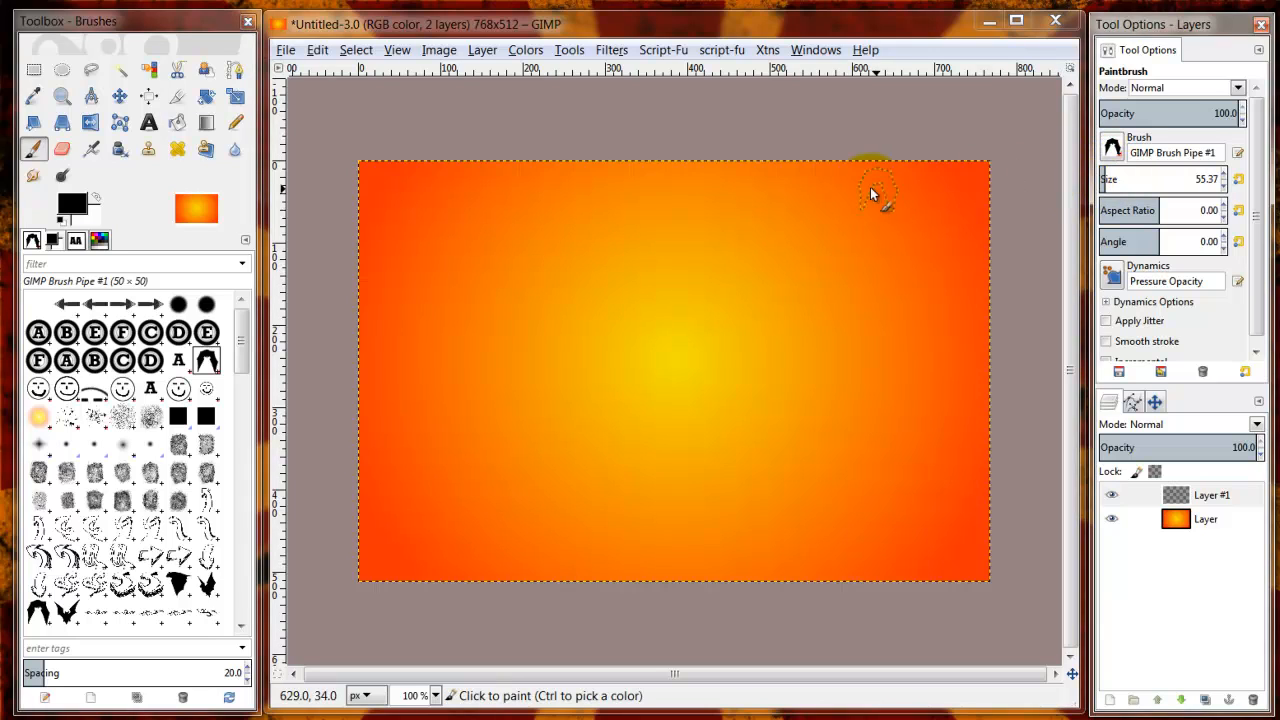
{"action": "left_click", "coordinate": [755, 207]}
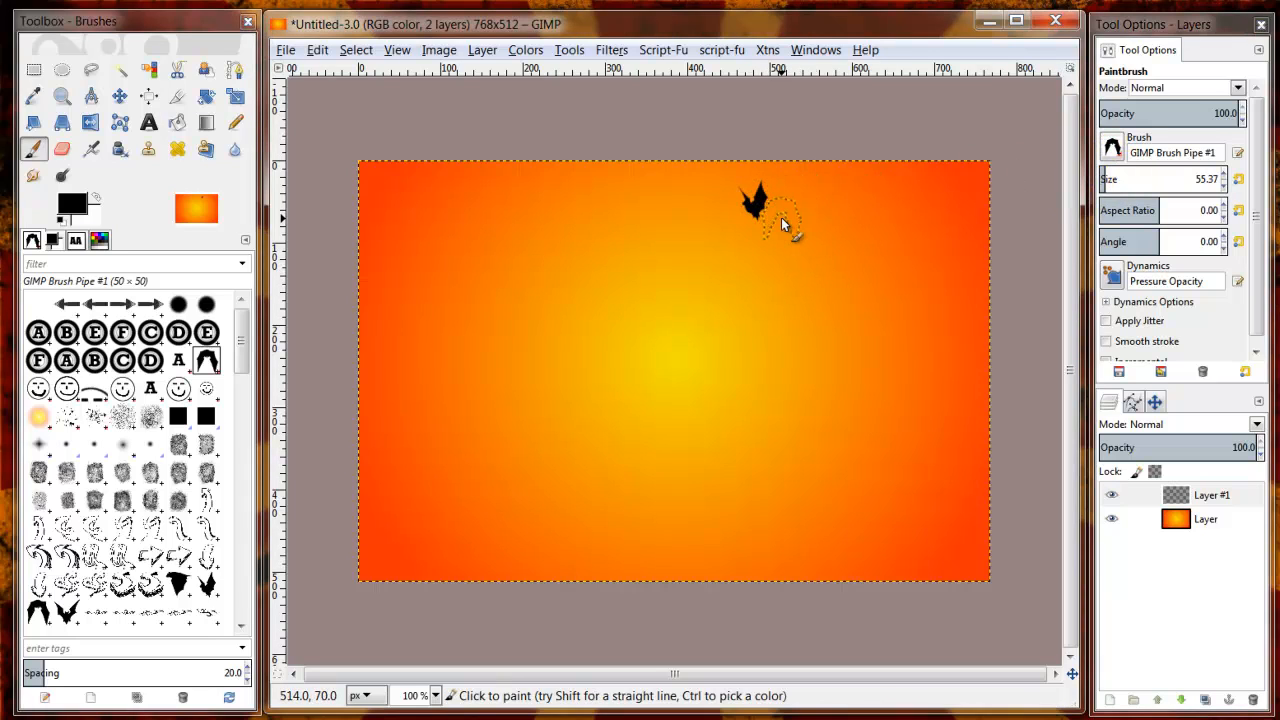
{"action": "left_click", "coordinate": [818, 261]}
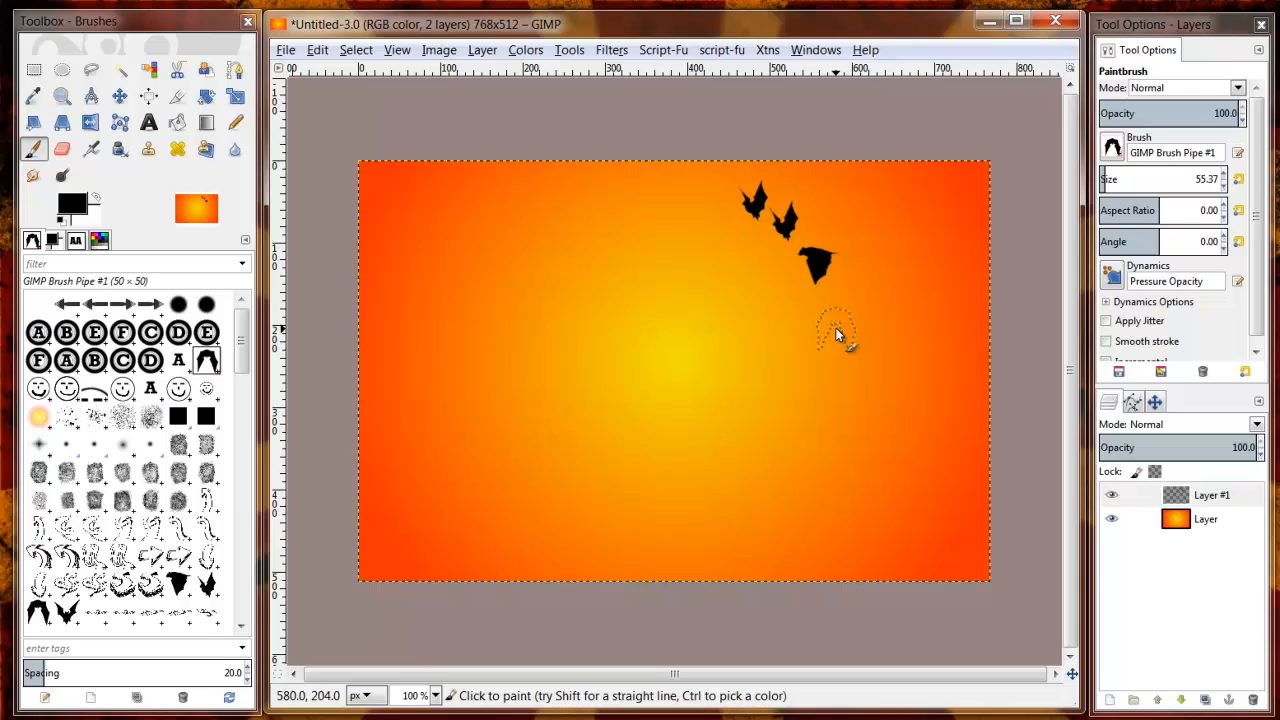
{"action": "left_click", "coordinate": [826, 392]}
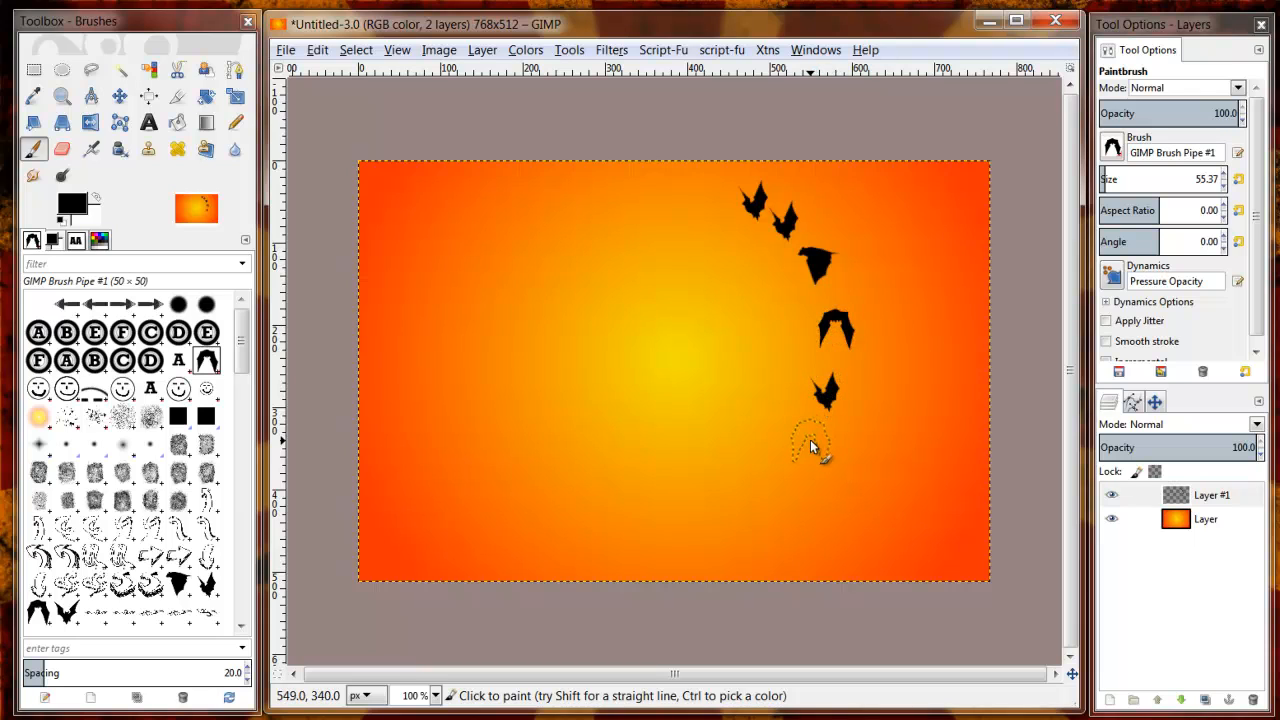
{"action": "left_click", "coordinate": [810, 446]}
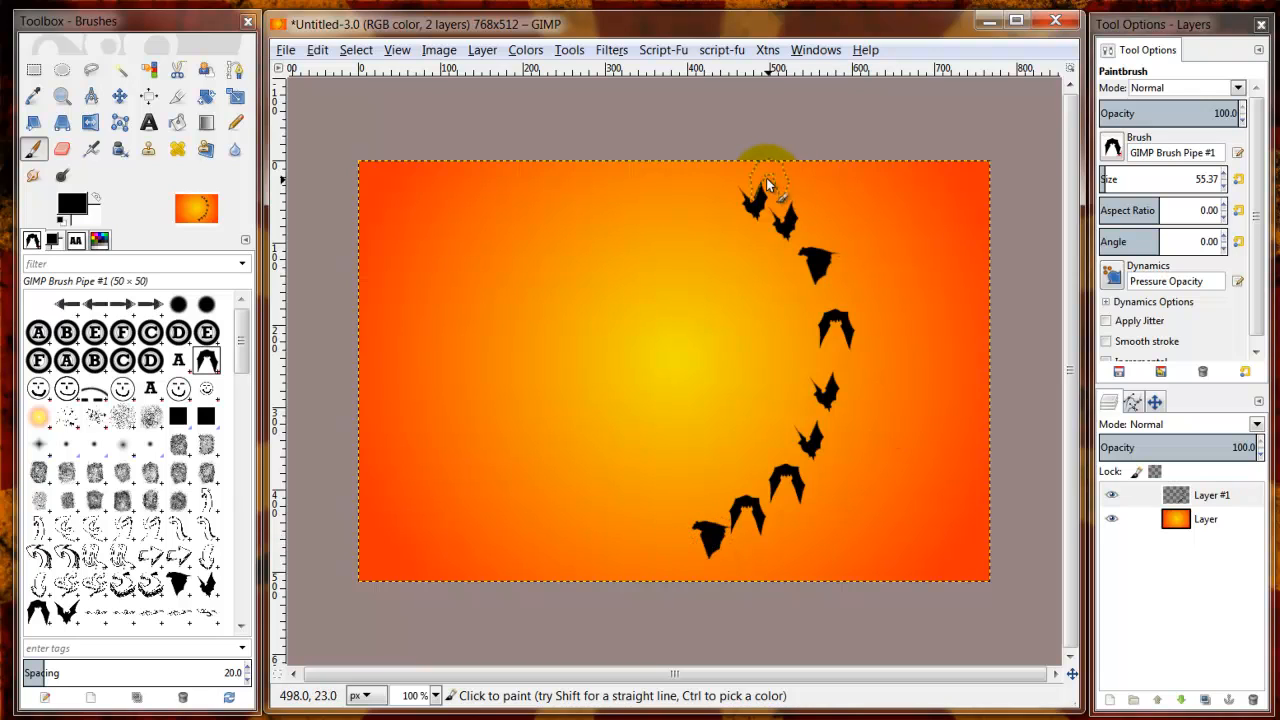
Paint a second row of bats along the outside of the curve and scatter smaller bats at size 34.98 around it.
{"action": "left_click", "coordinate": [735, 175]}
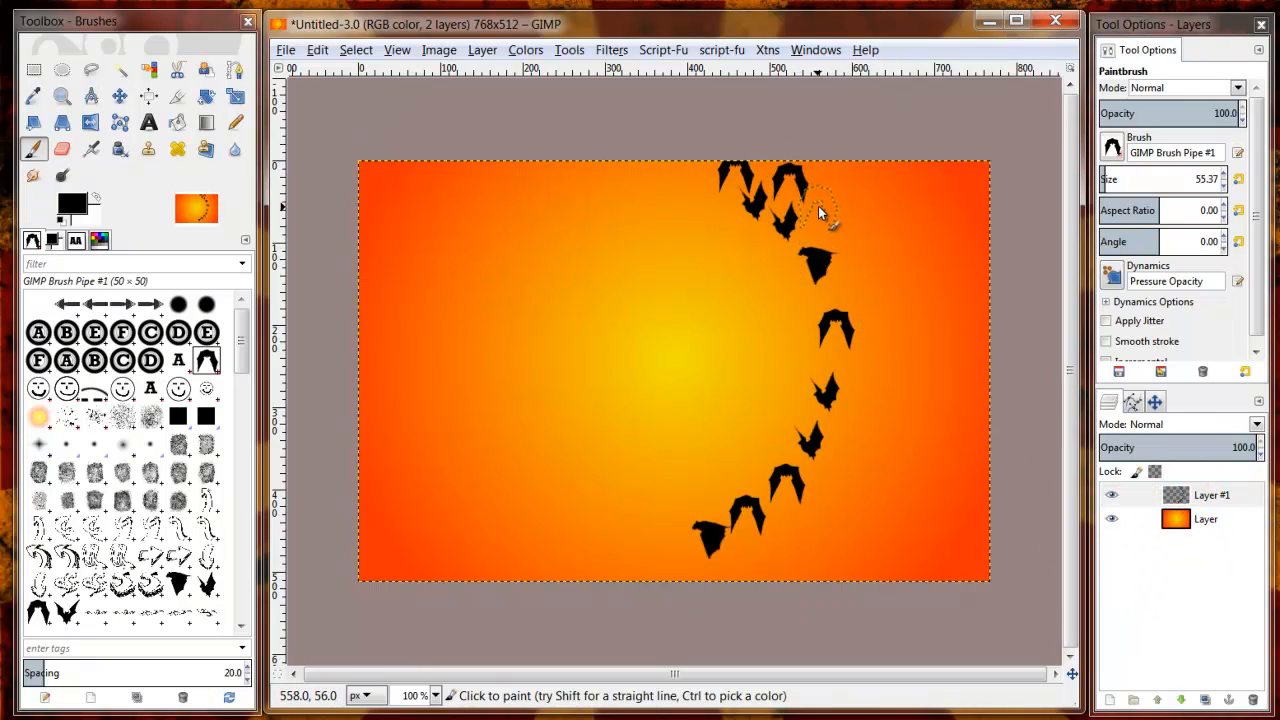
{"action": "left_click", "coordinate": [824, 210]}
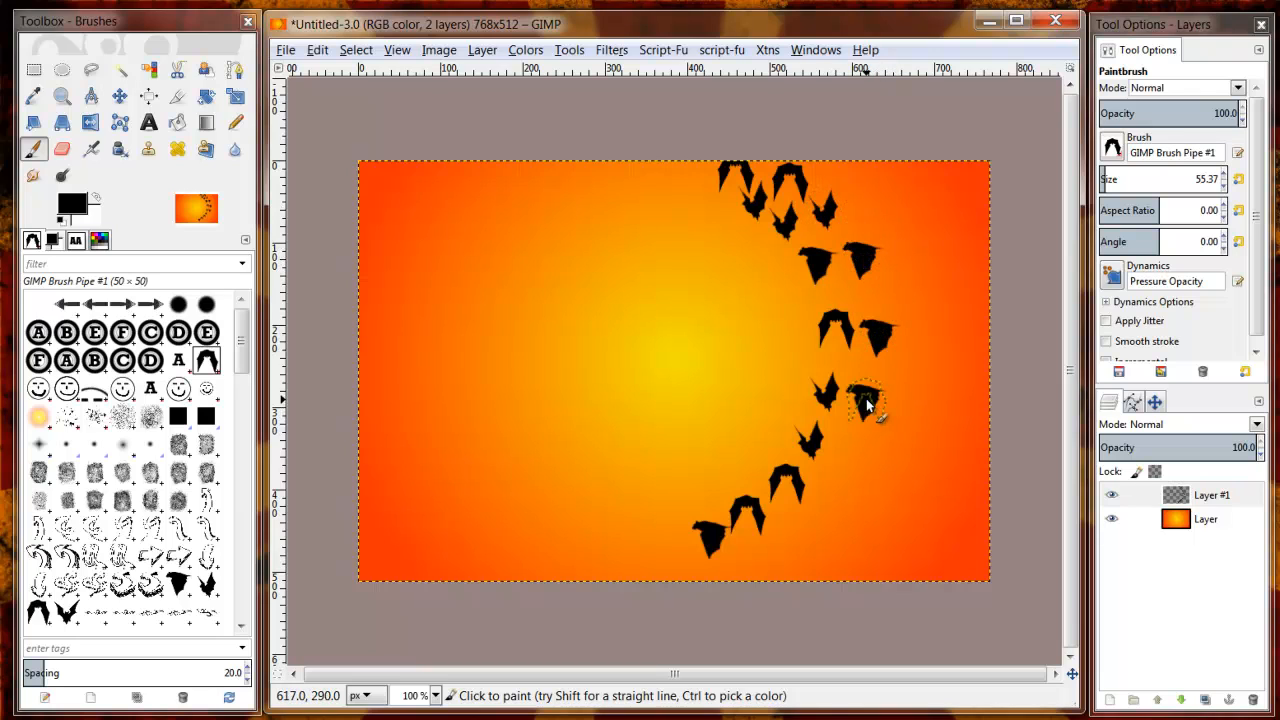
{"action": "left_click", "coordinate": [866, 403]}
{"action": "left_click", "coordinate": [1105, 181]}
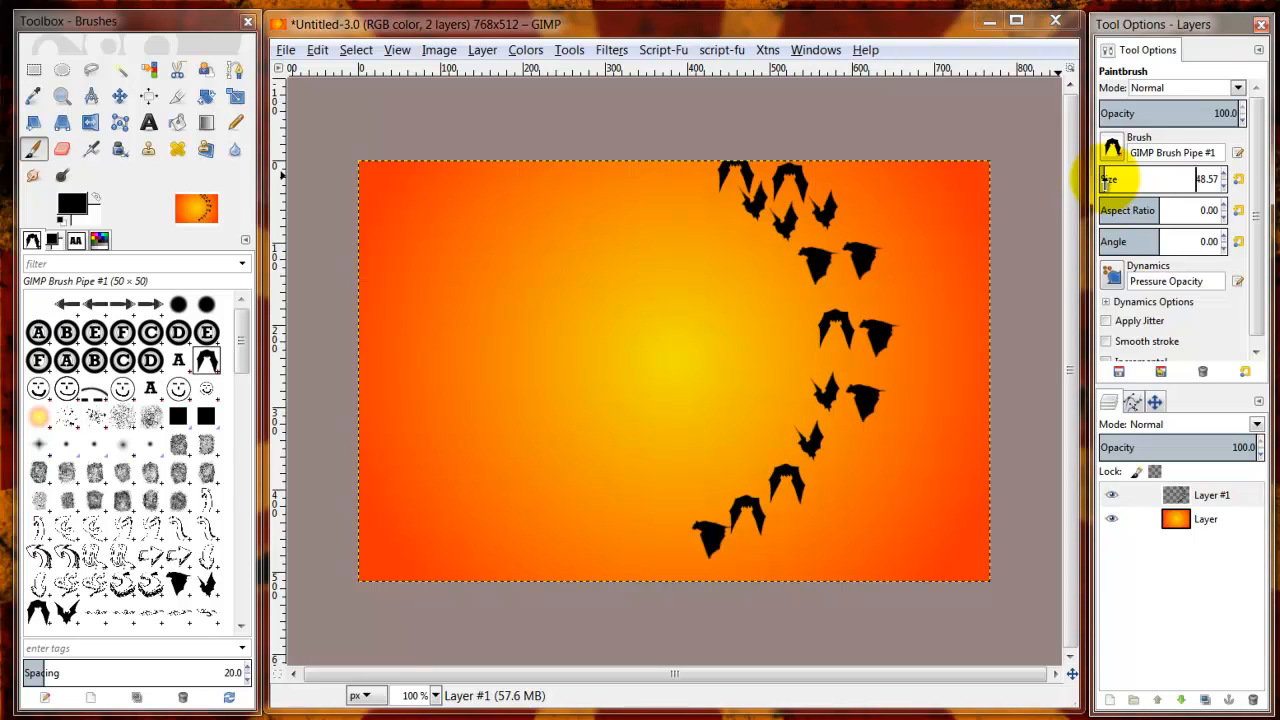
{"action": "left_click", "coordinate": [857, 219]}
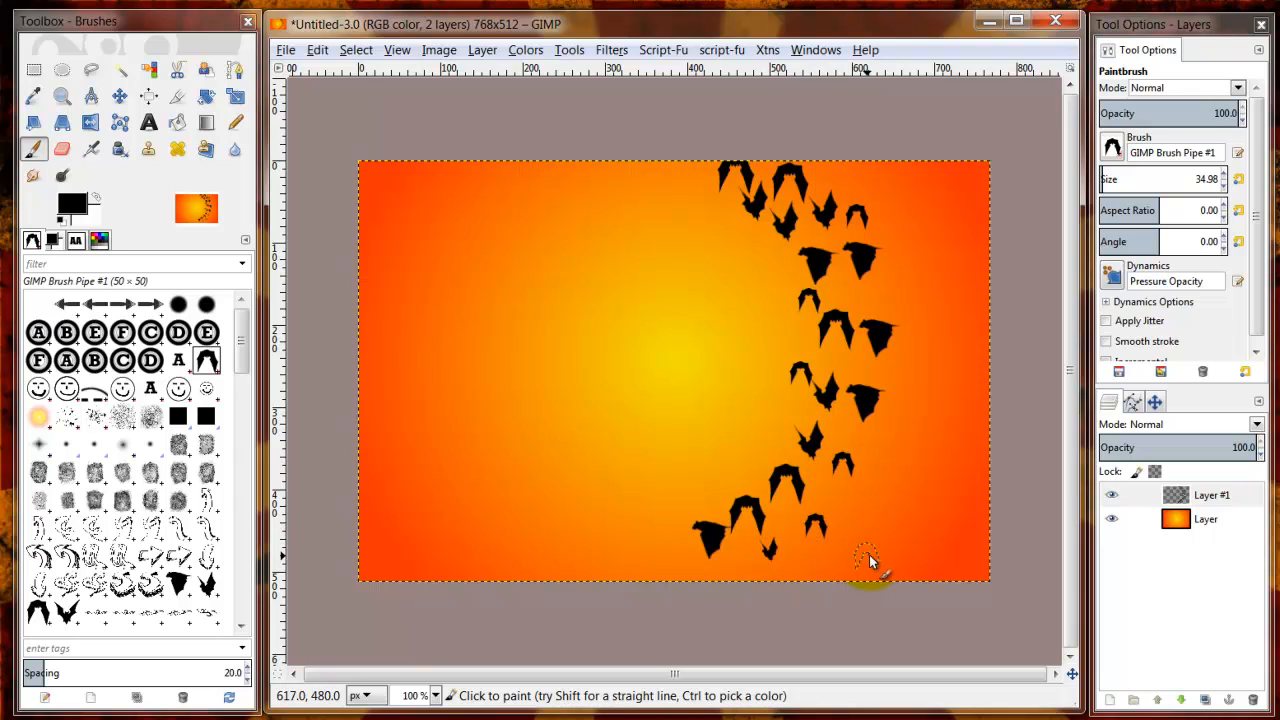
Paint three large bats at brush size 102.94 near the upper-right corner, lower-right corner and lower edge of the canvas.
{"action": "left_click", "coordinate": [1105, 180]}
{"action": "left_click", "coordinate": [941, 198]}
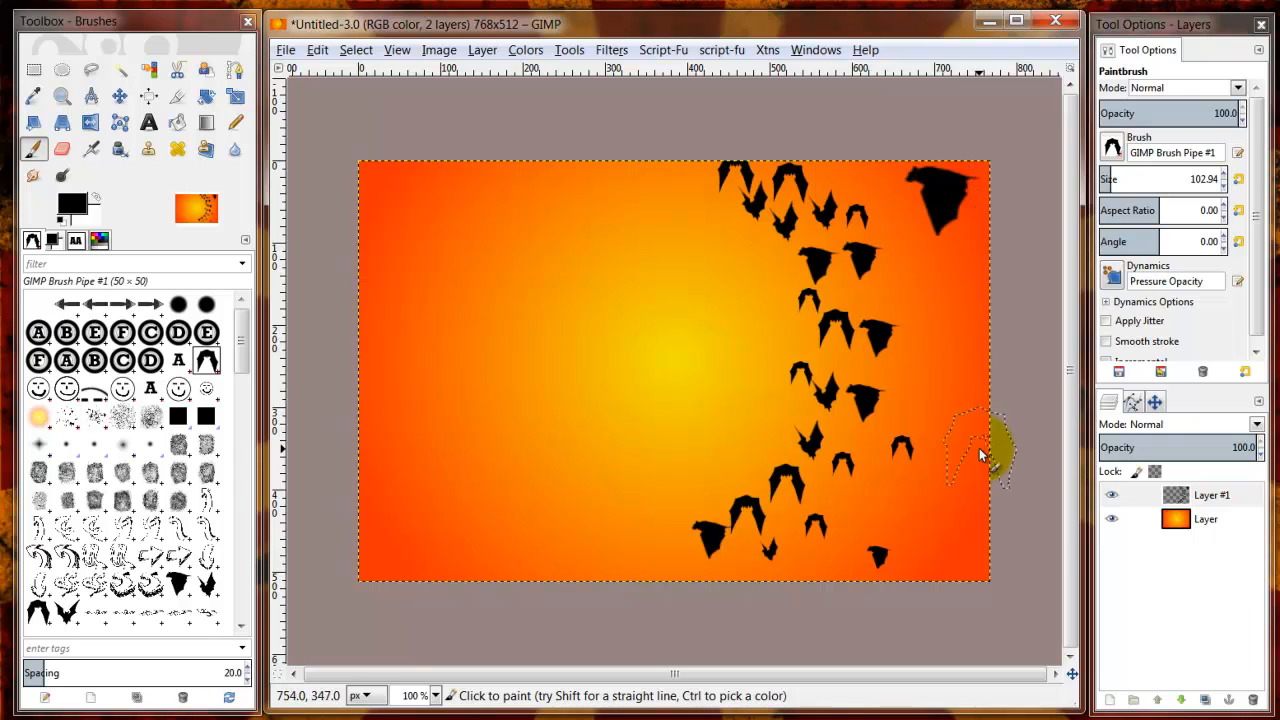
{"action": "left_click", "coordinate": [944, 515]}
{"action": "left_click", "coordinate": [845, 580]}
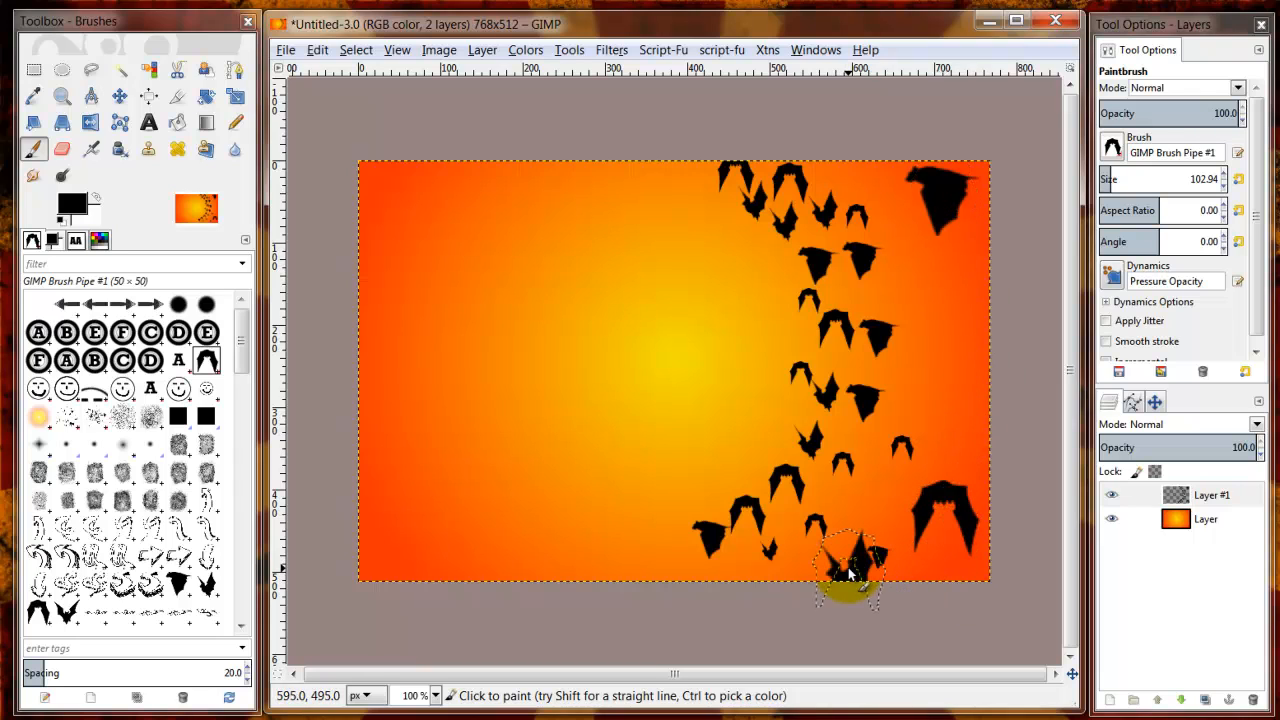
Fill the right half of the canvas densely with bats in mixed sizes such as 55.37 and 34.98, keeping the center clear.
{"action": "left_click", "coordinate": [1108, 179]}
{"action": "left_click", "coordinate": [929, 271]}
{"action": "left_click", "coordinate": [933, 318]}
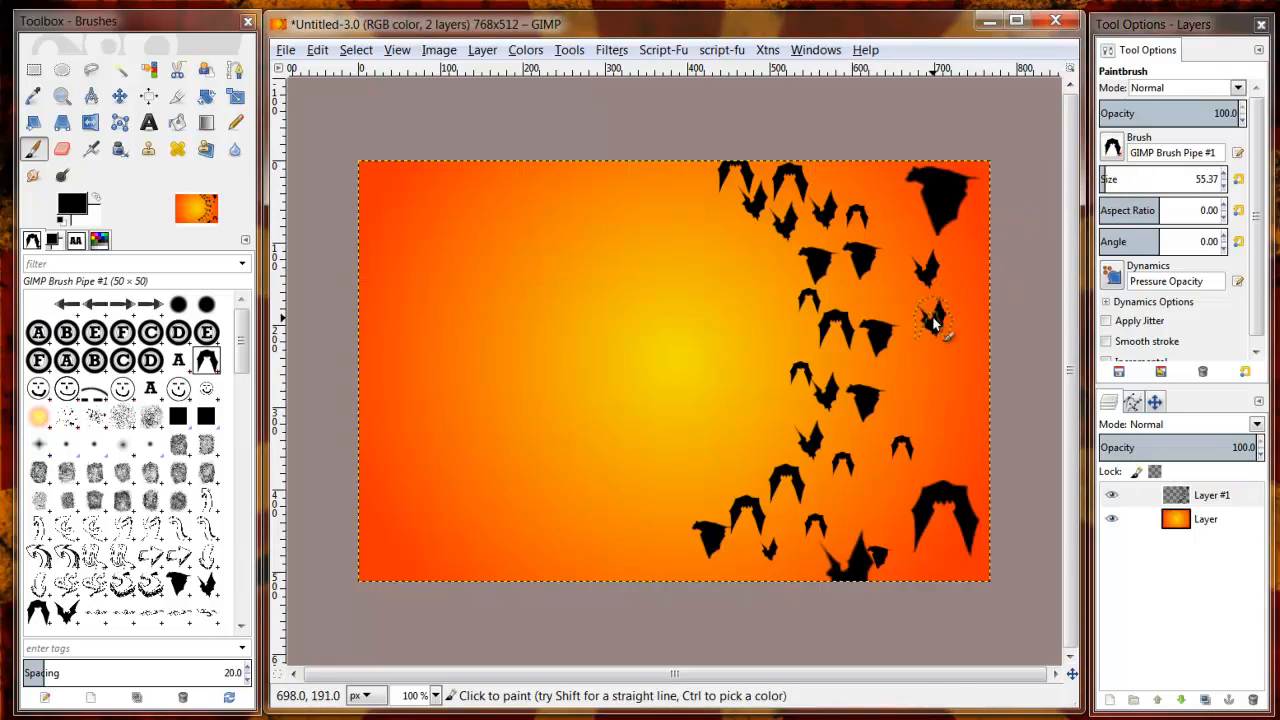
{"action": "left_click", "coordinate": [928, 387]}
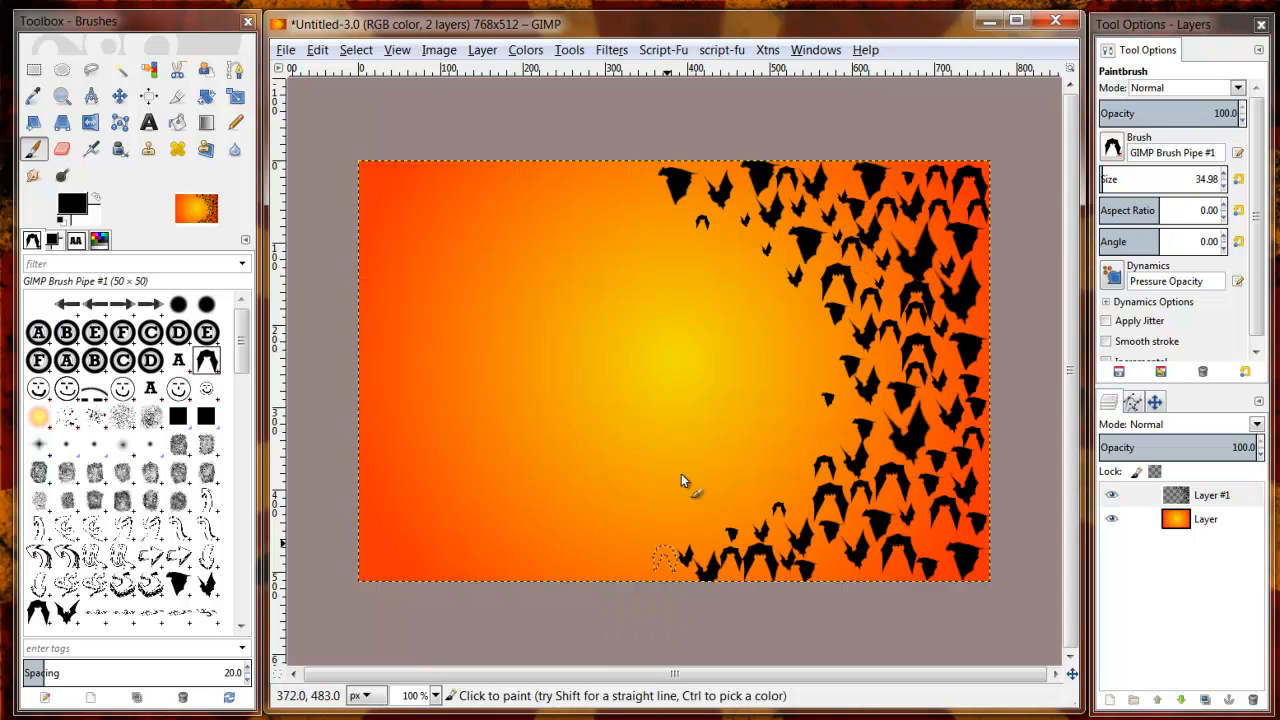
Duplicate the bat layer and flip the copy horizontally to mirror the bats onto the left half.
{"action": "left_click", "coordinate": [1205, 497]}
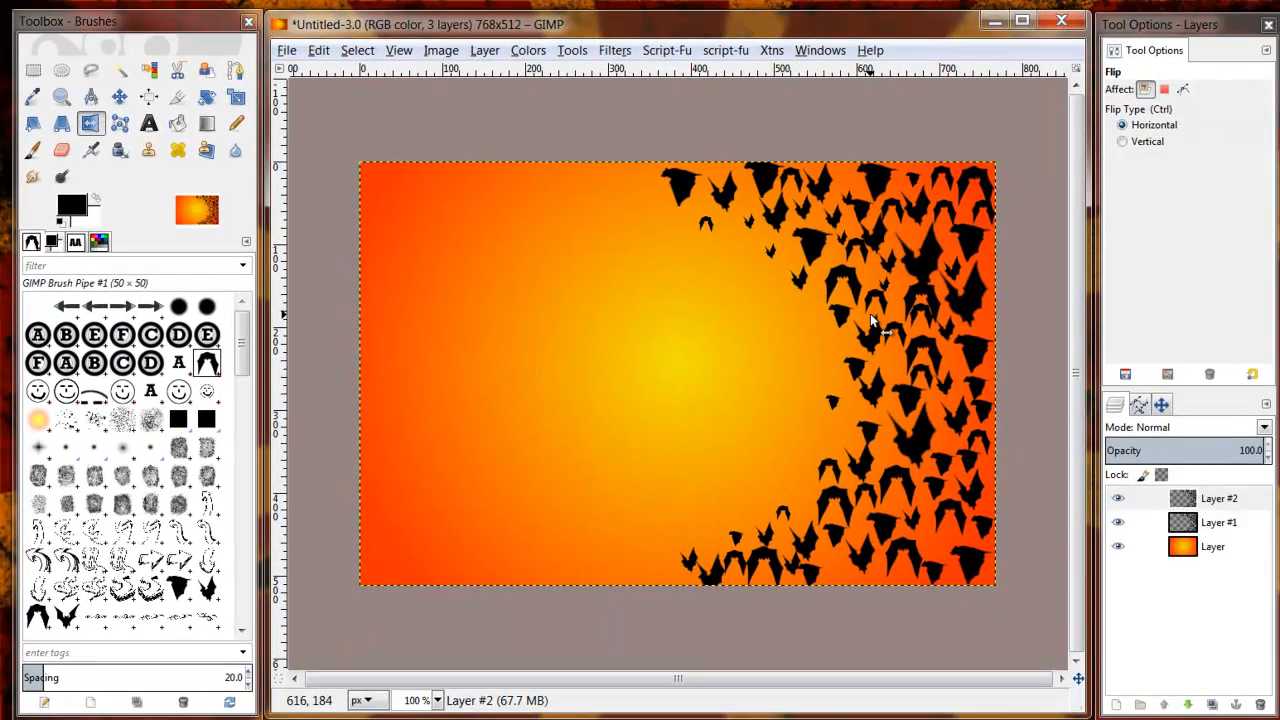
{"action": "left_click", "coordinate": [873, 328]}
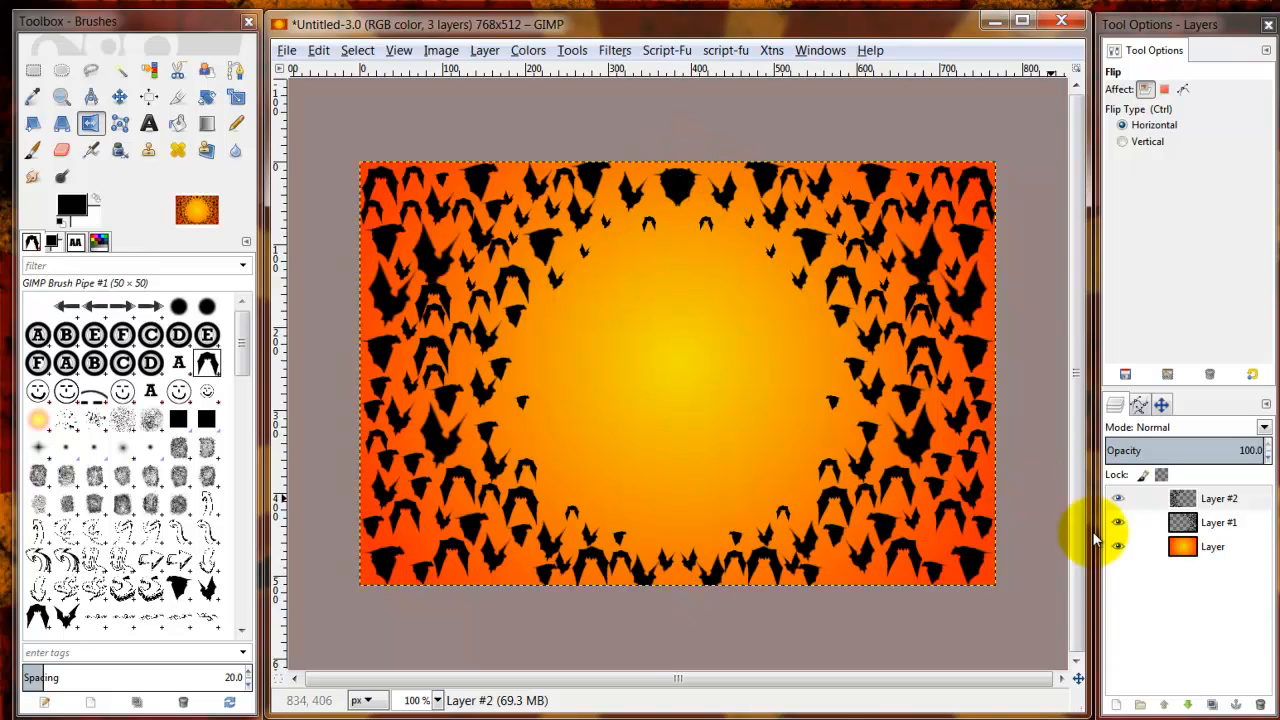
Merge the mirrored bat layer down into Layer #1 and check the result by hiding and showing the merged layer.
{"action": "left_click", "coordinate": [1190, 503]}
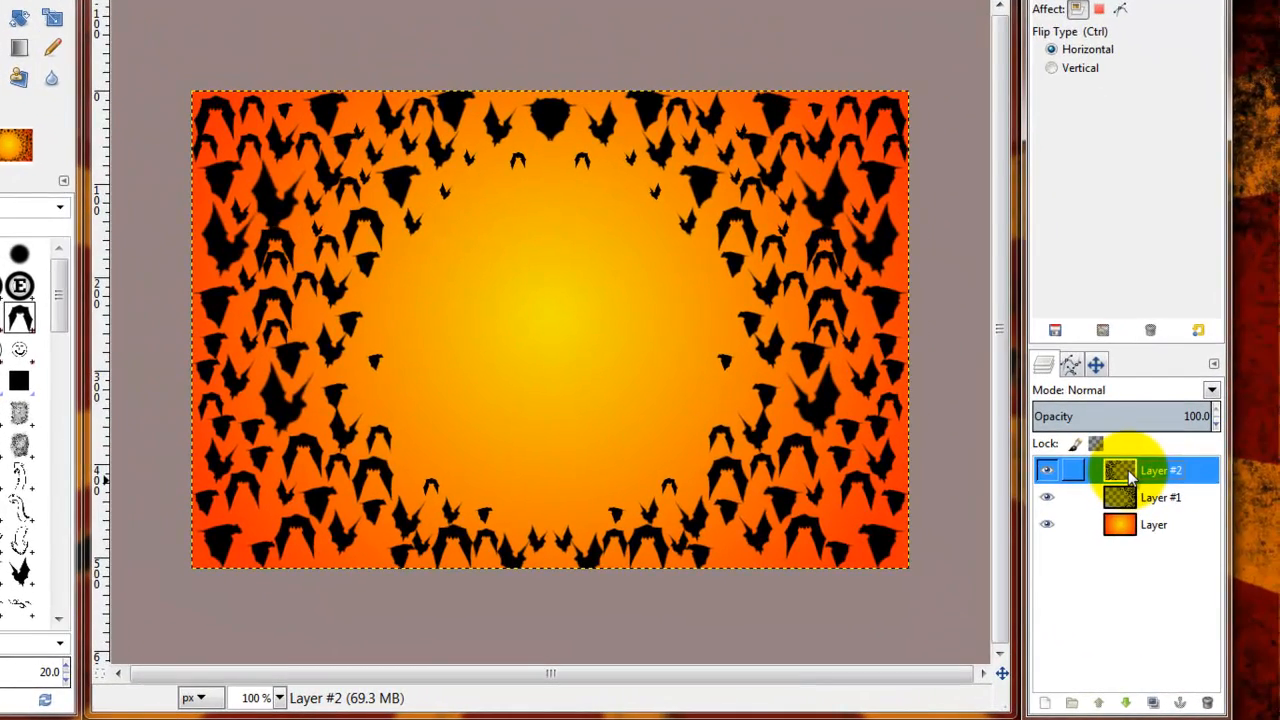
{"action": "right_click", "coordinate": [1129, 471]}
{"action": "left_click", "coordinate": [995, 73]}
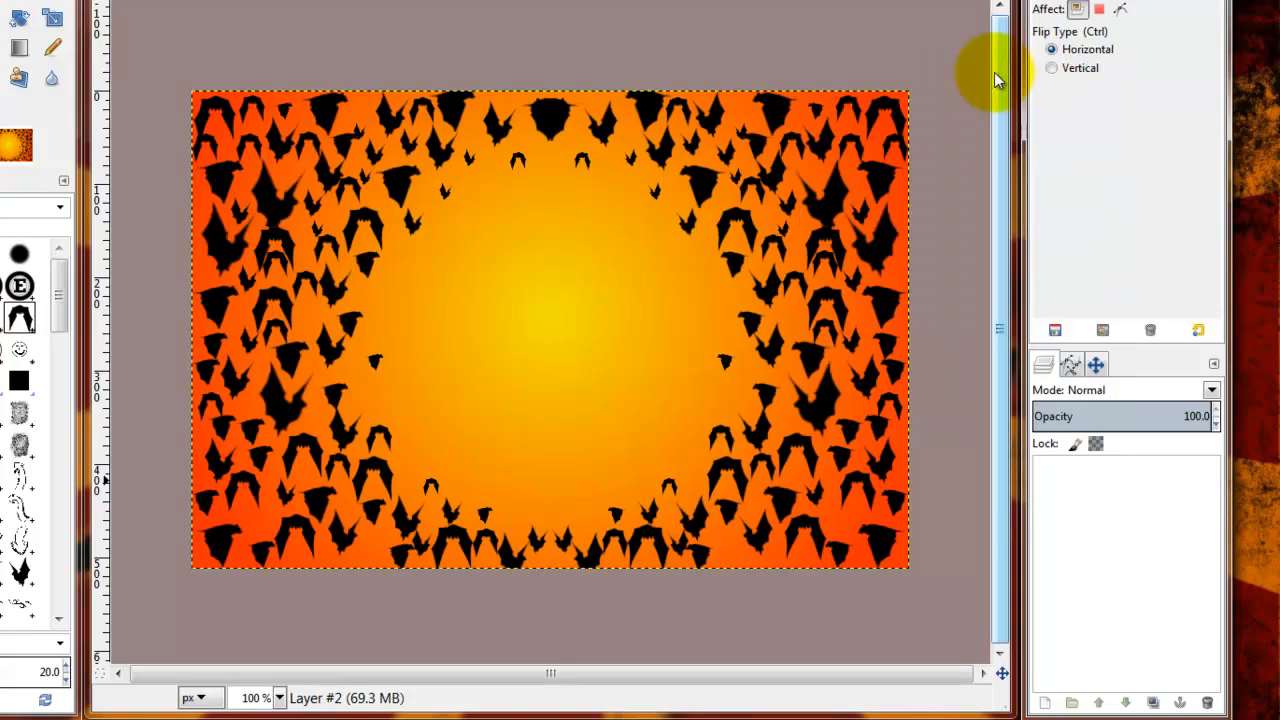
{"action": "left_click", "coordinate": [1045, 474]}
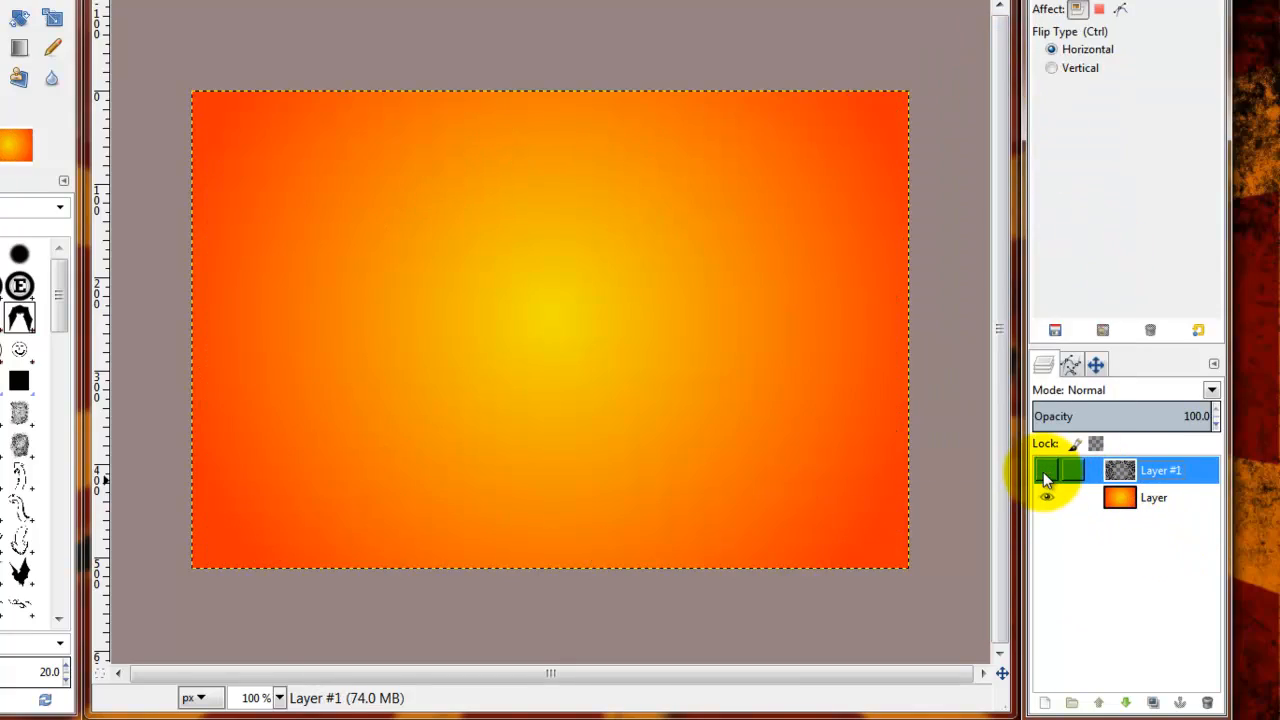
{"action": "left_click", "coordinate": [1045, 474]}
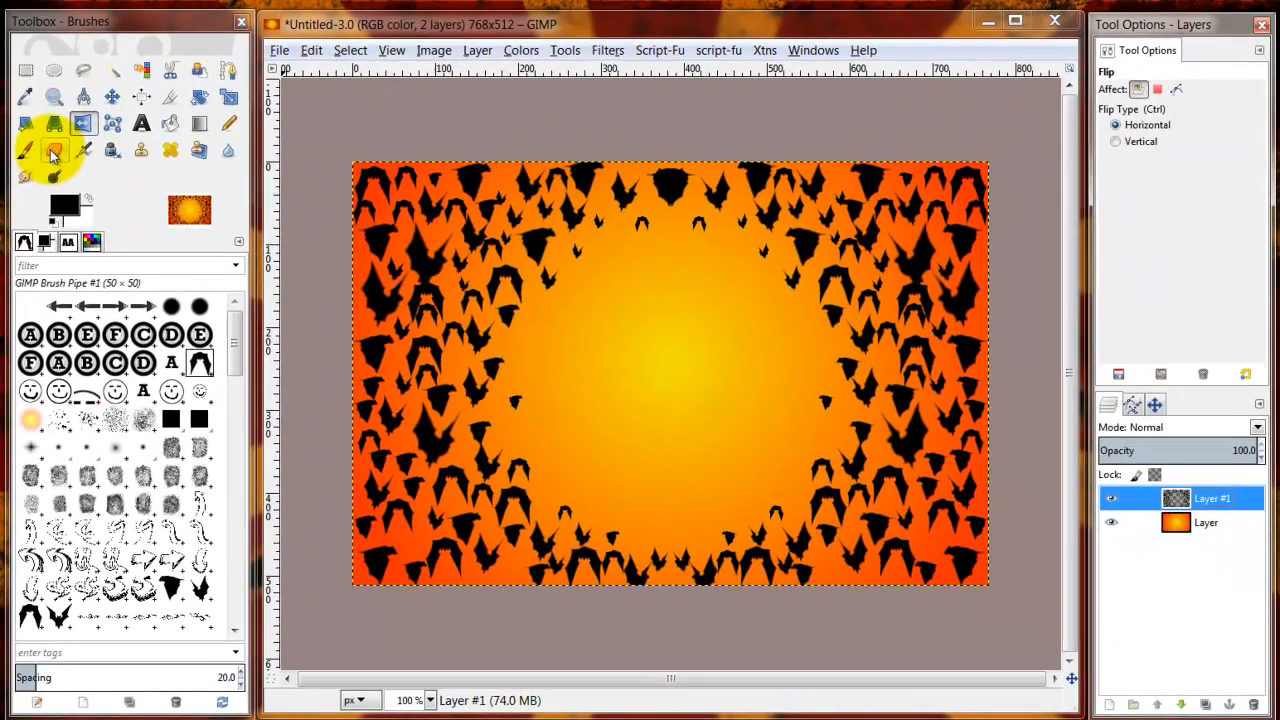
Erase the mirrored bats near the canvas's upper and lower center using the Ellipse (24 × 24) brush at size 34.98.
{"action": "left_click", "coordinate": [54, 150]}
{"action": "left_click", "coordinate": [171, 305]}
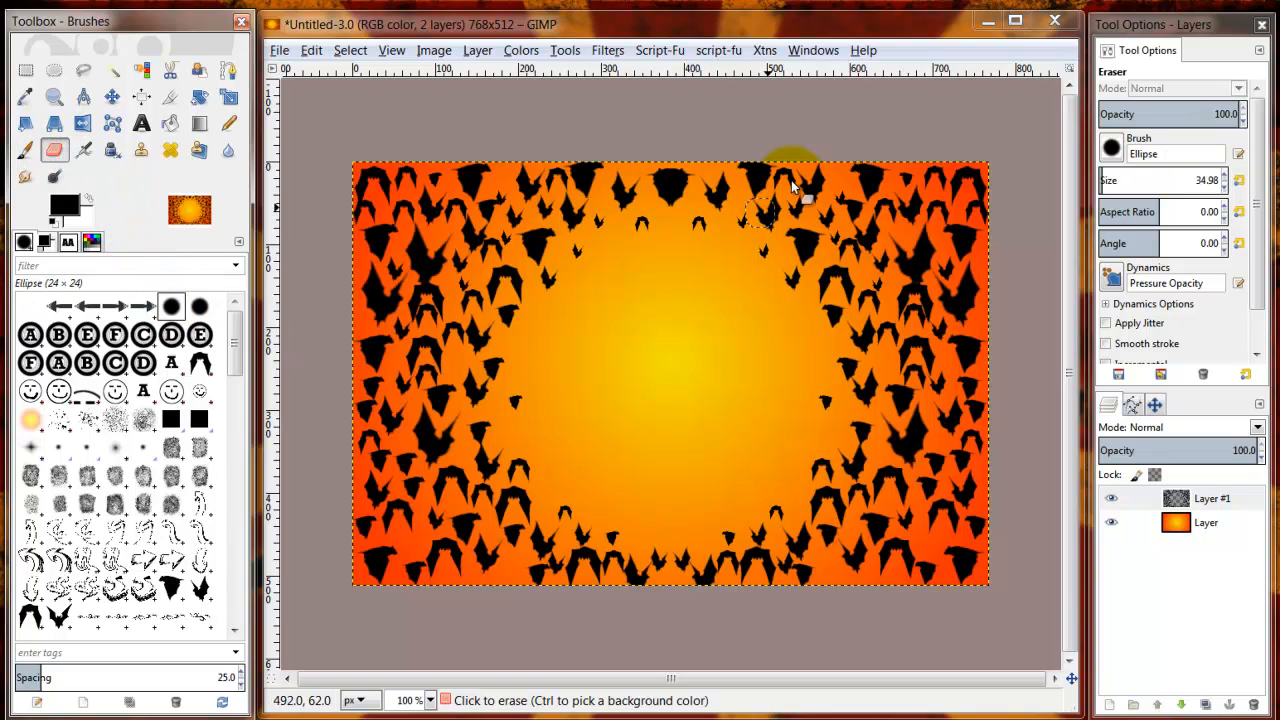
{"action": "left_click", "coordinate": [678, 177]}
{"action": "left_click_drag", "start_coordinate": [668, 195], "coordinate": [660, 183]}
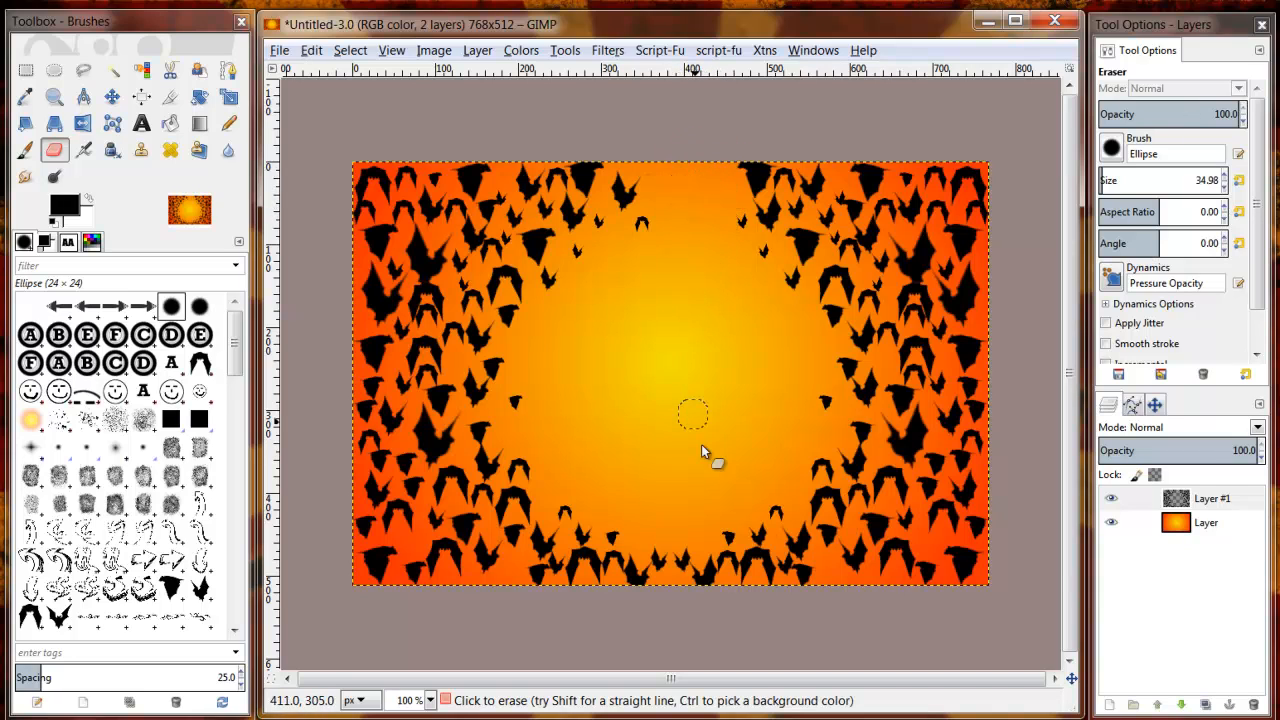
{"action": "left_click", "coordinate": [700, 572]}
{"action": "left_click", "coordinate": [709, 575]}
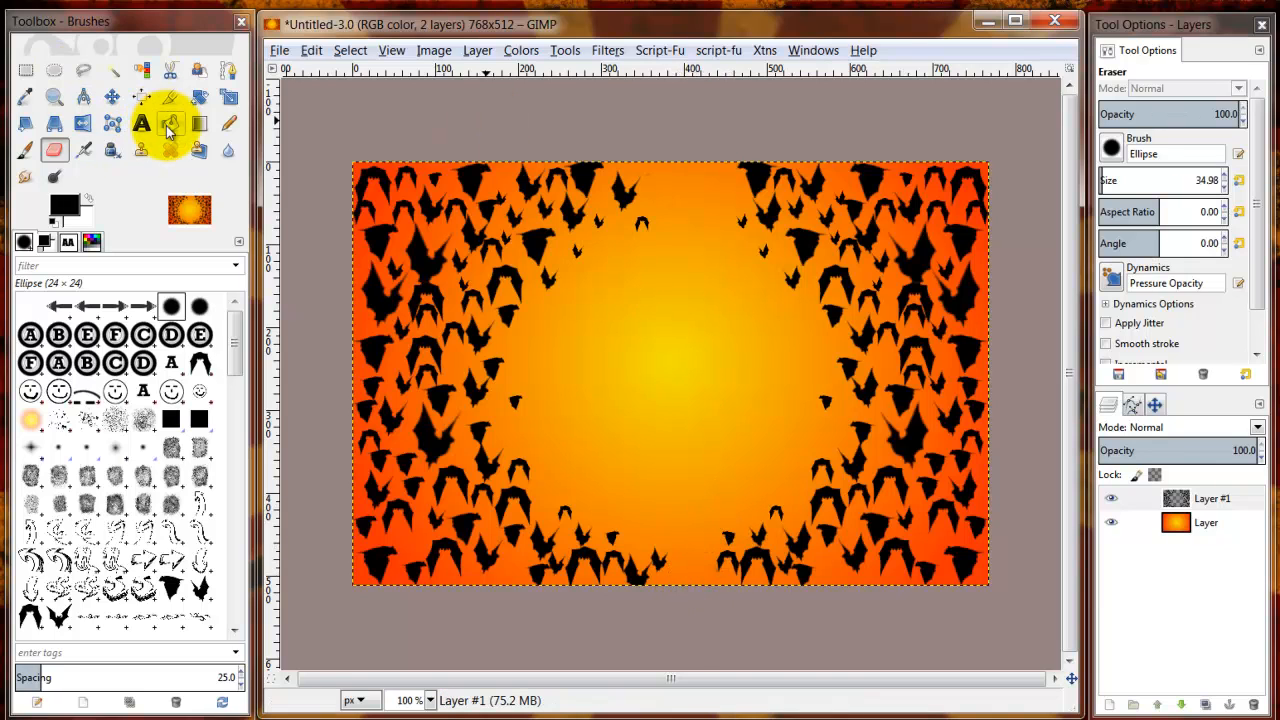
Paint small bats into the erased gaps with the Paintbrush, using GIMP Brush Pipe #1 at size 34.98.
{"action": "left_click", "coordinate": [25, 149]}
{"action": "left_click", "coordinate": [199, 362]}
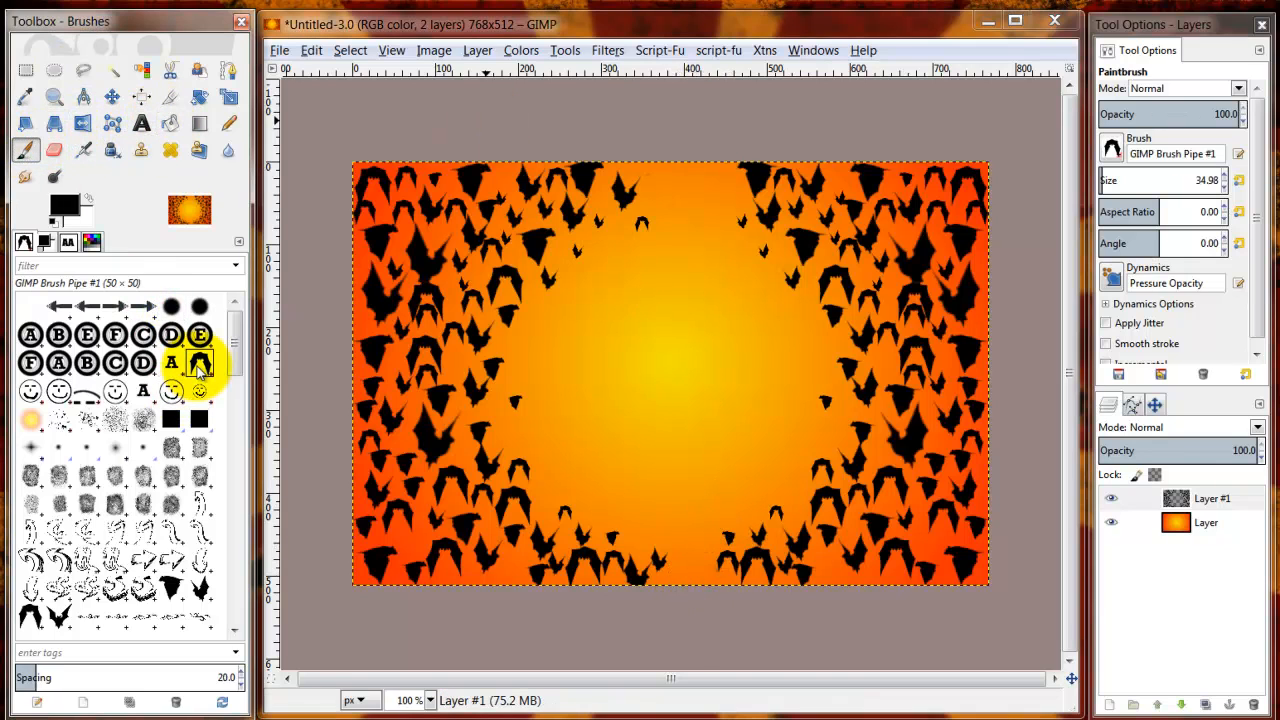
{"action": "left_click", "coordinate": [710, 183]}
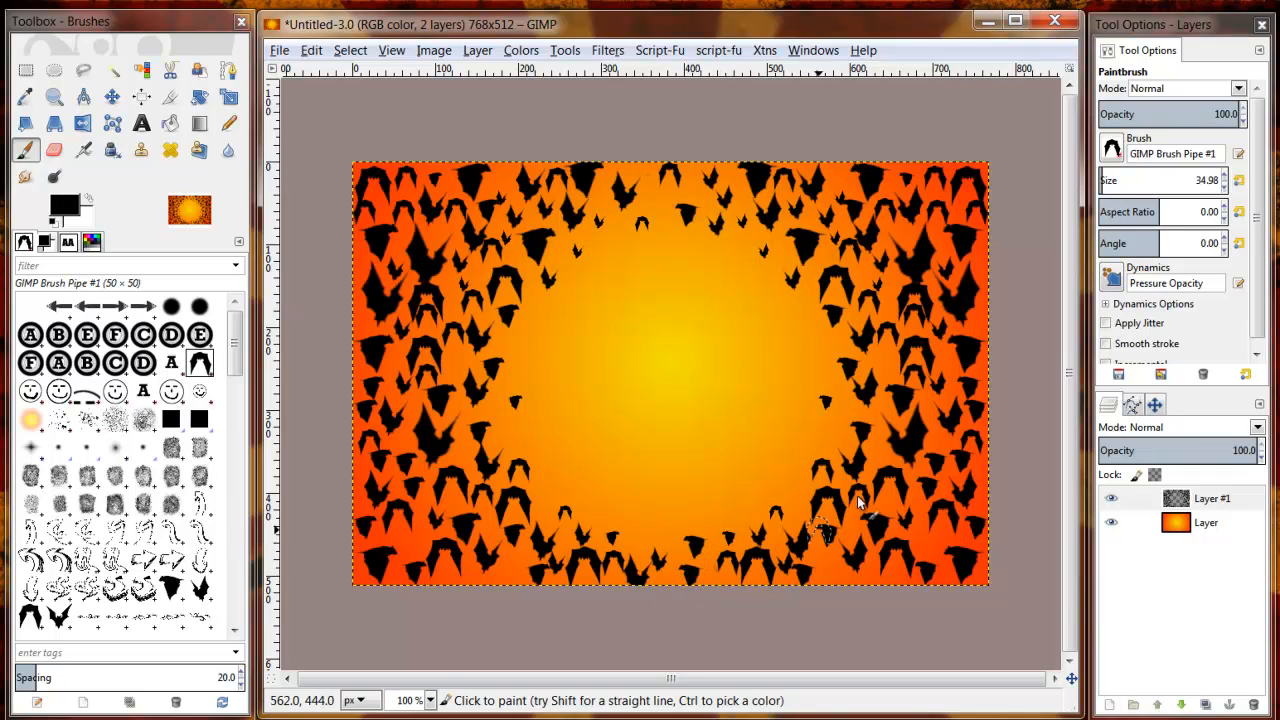
Paint a large bat at brush size 89.35 at the canvas's lower center, undoing and repainting it for a different shape.
{"action": "left_click", "coordinate": [1107, 180]}
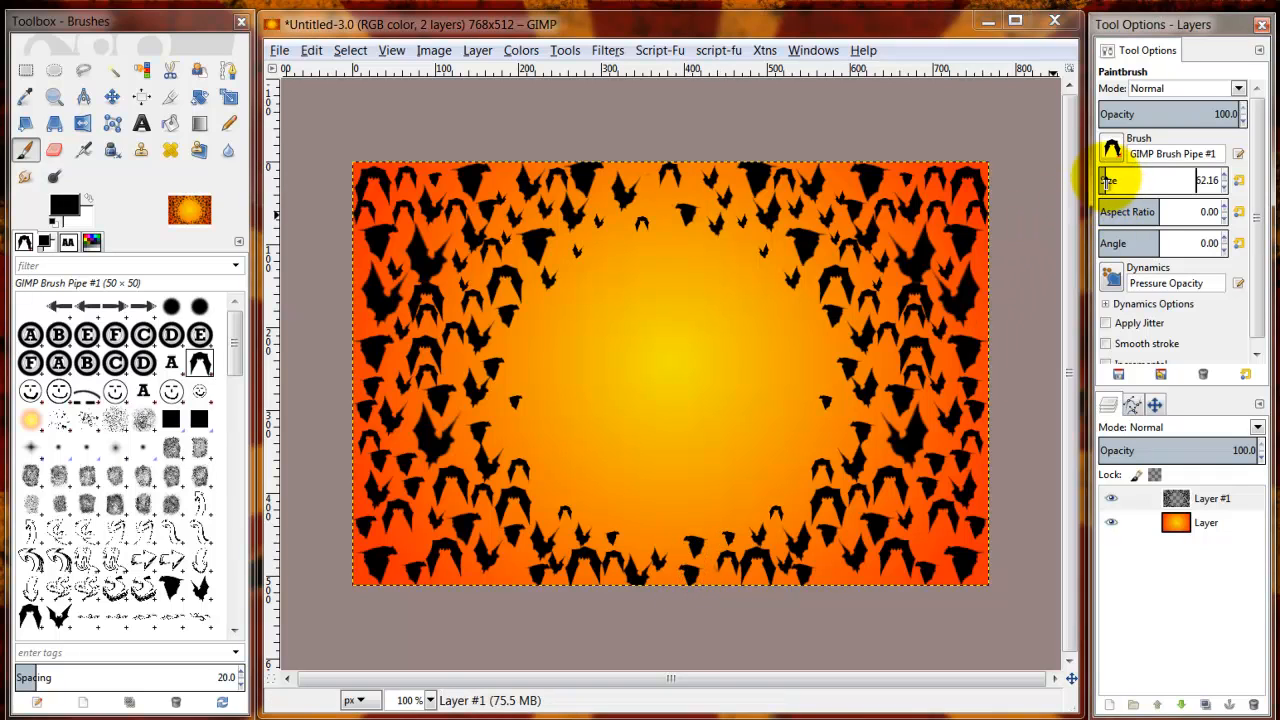
{"action": "left_click", "coordinate": [697, 570]}
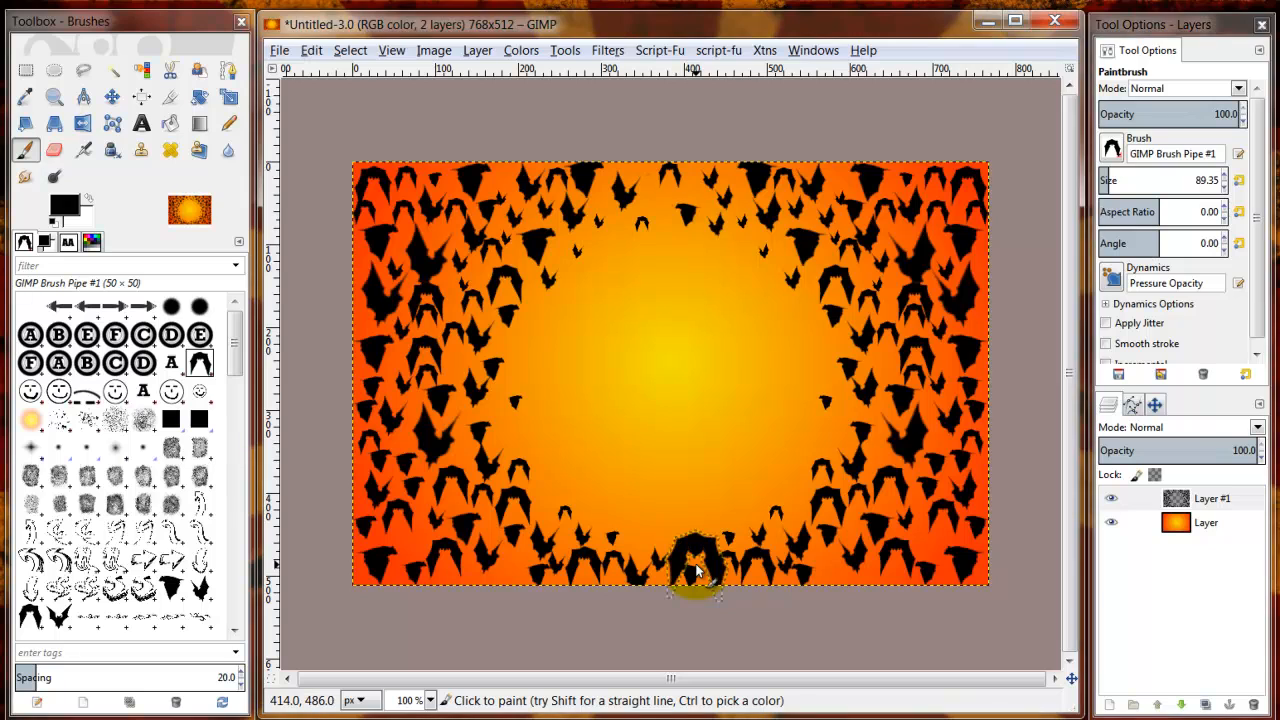
{"action": "key", "text": "ctrl+z"}
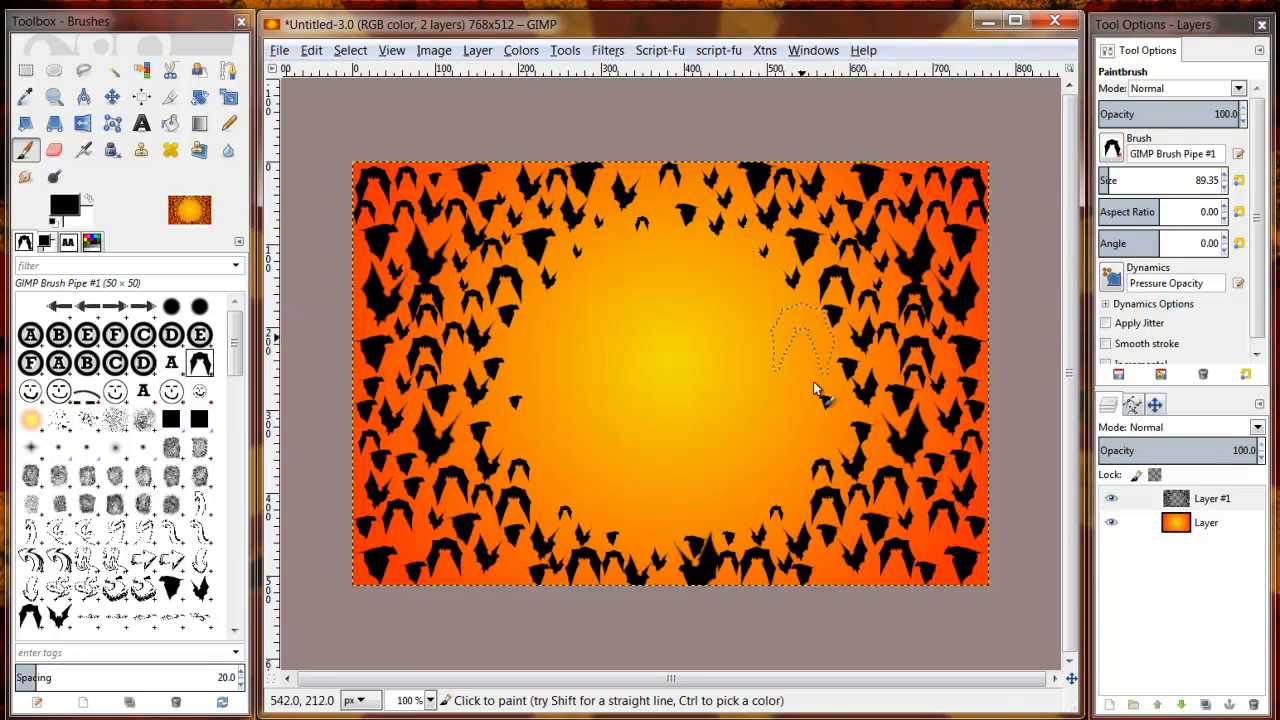
Add a new transparent layer of 768 × 512 px above the bat layer and make it active.
{"action": "left_click", "coordinate": [1135, 503]}
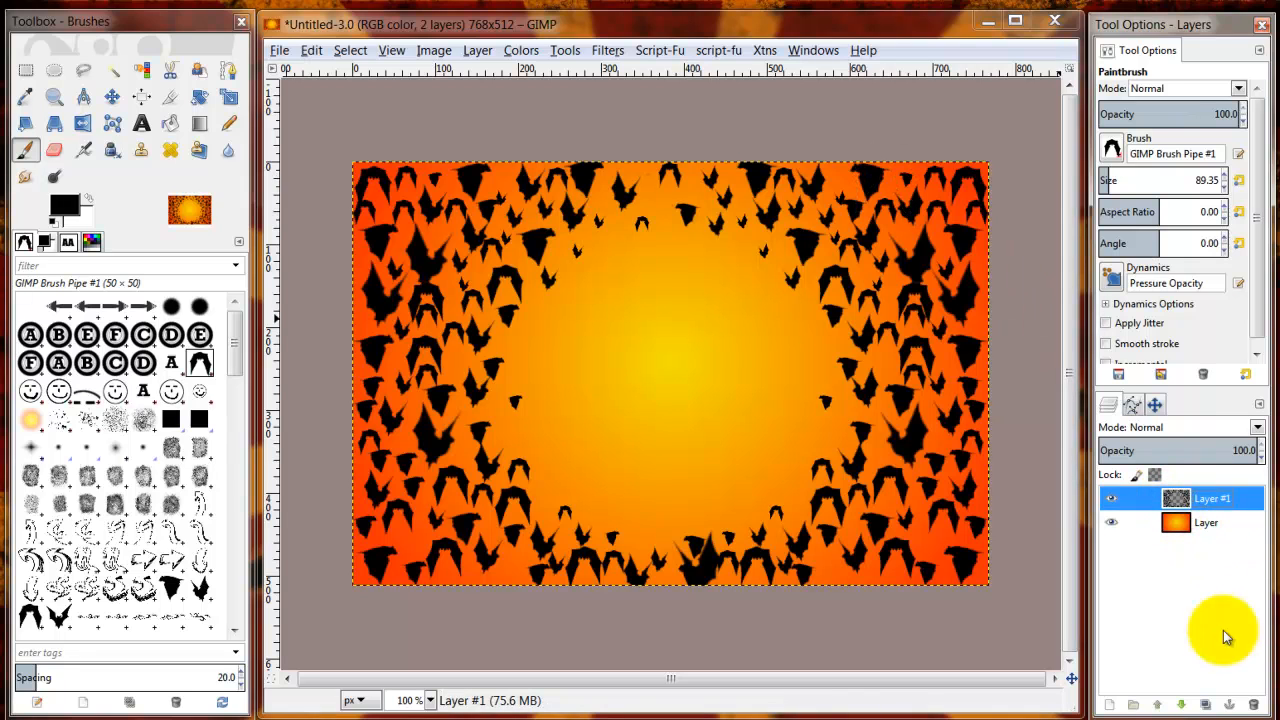
{"action": "left_click", "coordinate": [1109, 705]}
{"action": "left_click", "coordinate": [410, 330]}
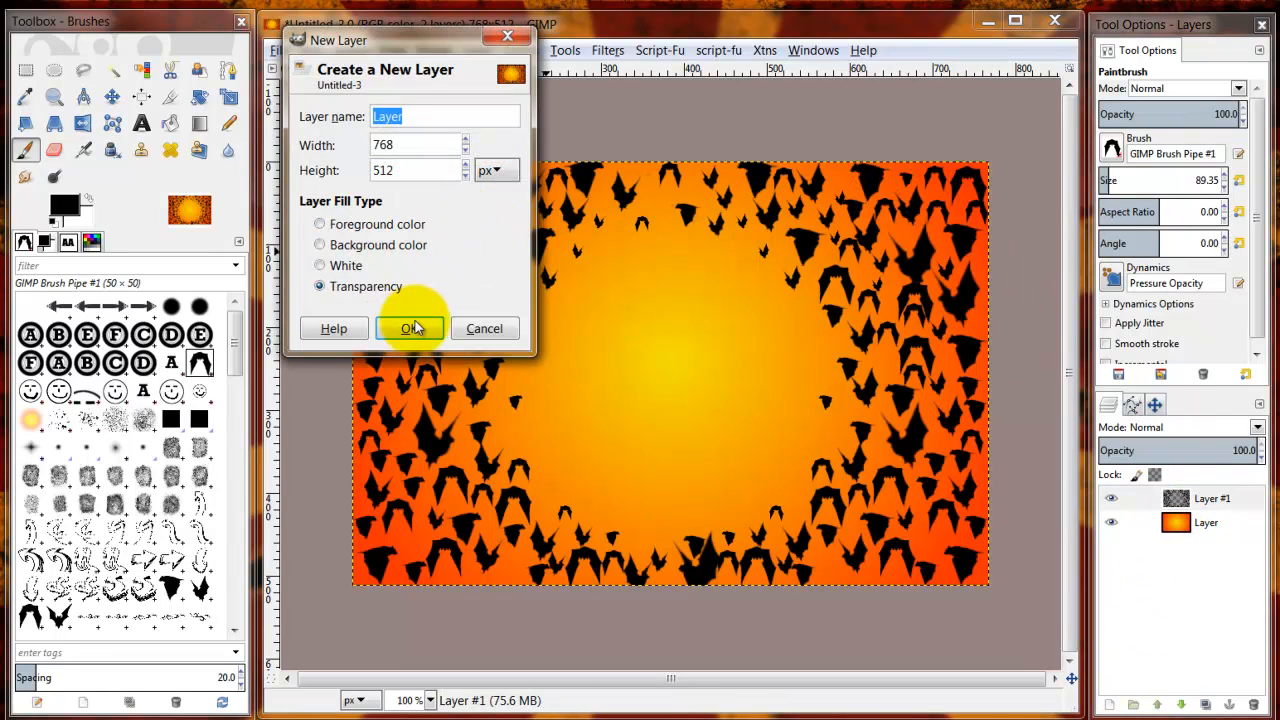
{"action": "left_click", "coordinate": [1195, 498]}
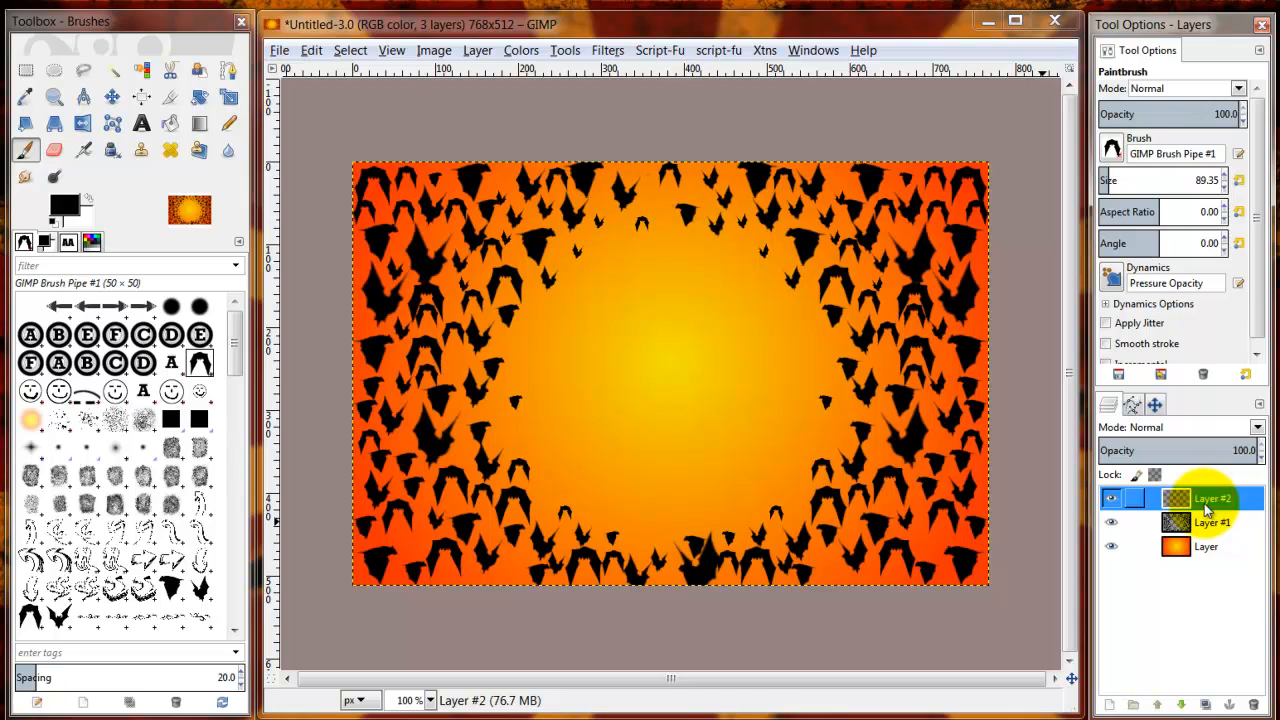
Compare the sponge, swirl and grunge brushes and select grunge_28_by_ShadyMedusa_stock.abr-002 #1.
{"action": "scroll", "coordinate": [238, 346], "scroll_direction": "down", "scroll_amount": 2}
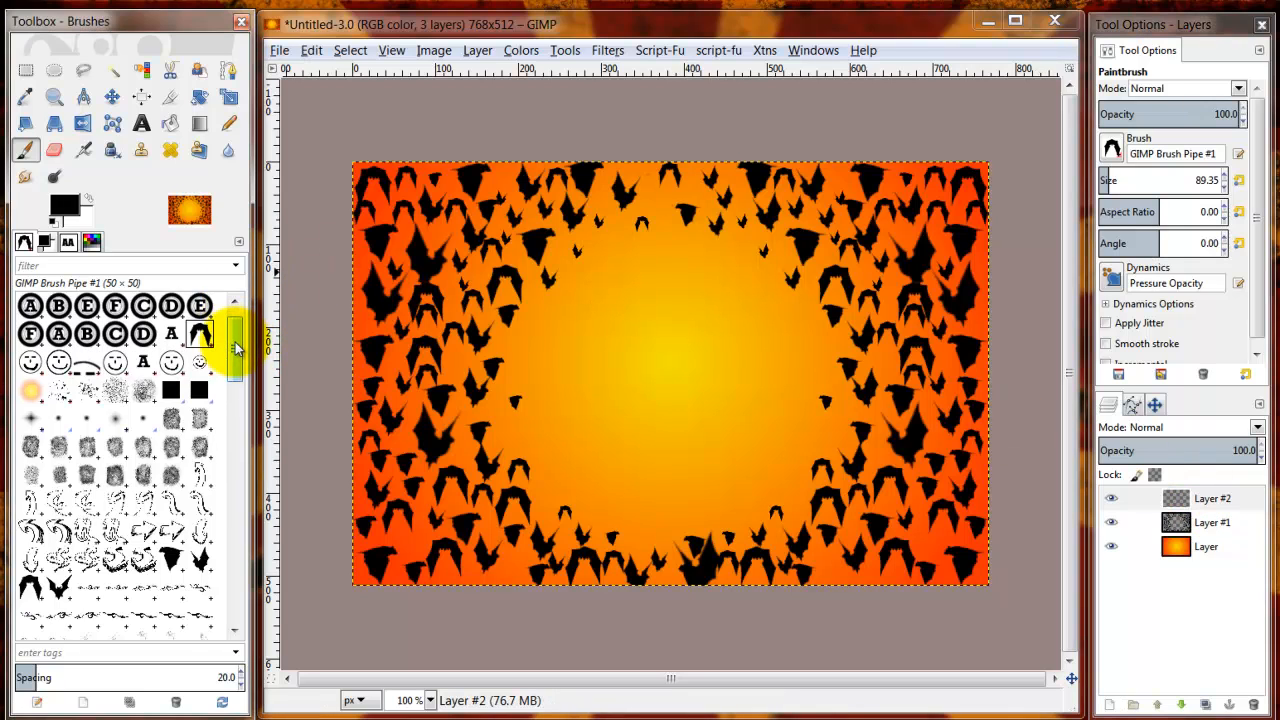
{"action": "left_click", "coordinate": [113, 349]}
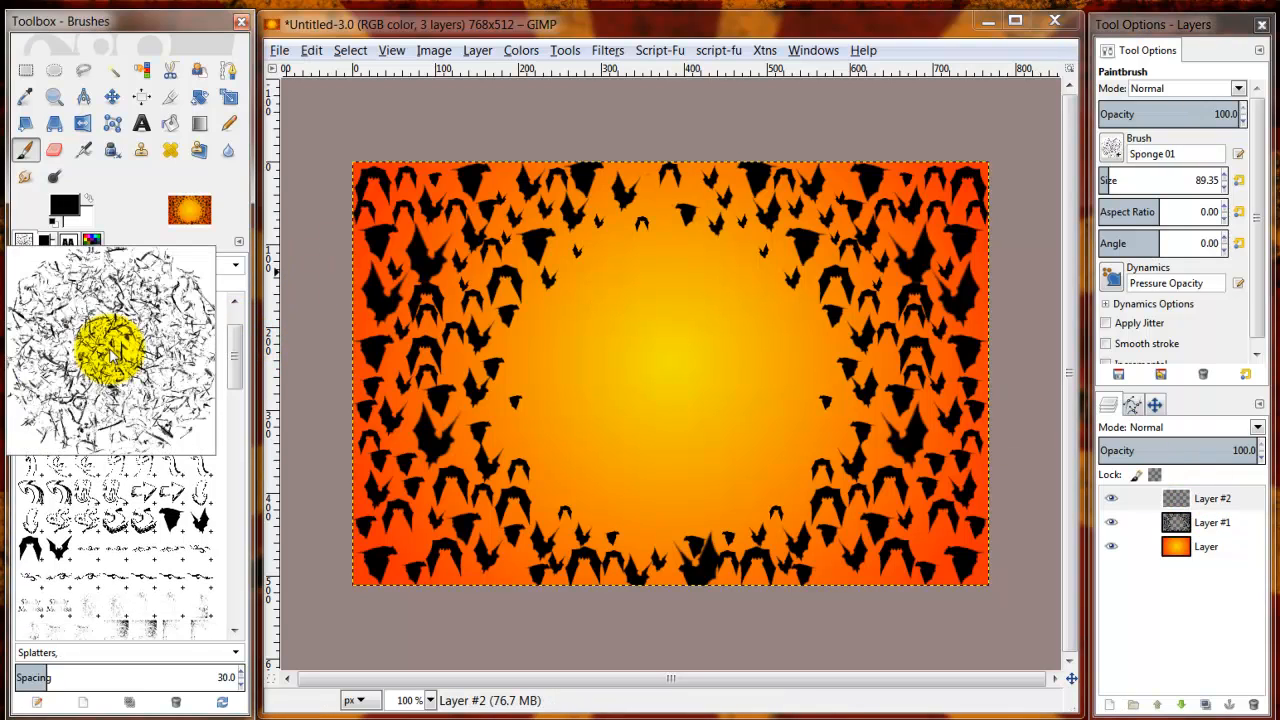
{"action": "mouse_move", "coordinate": [113, 349]}
{"action": "left_mouse_down"}
{"action": "mouse_move", "coordinate": [72, 350]}
{"action": "mouse_move", "coordinate": [157, 349]}
{"action": "left_mouse_up"}
{"action": "left_click", "coordinate": [114, 578]}
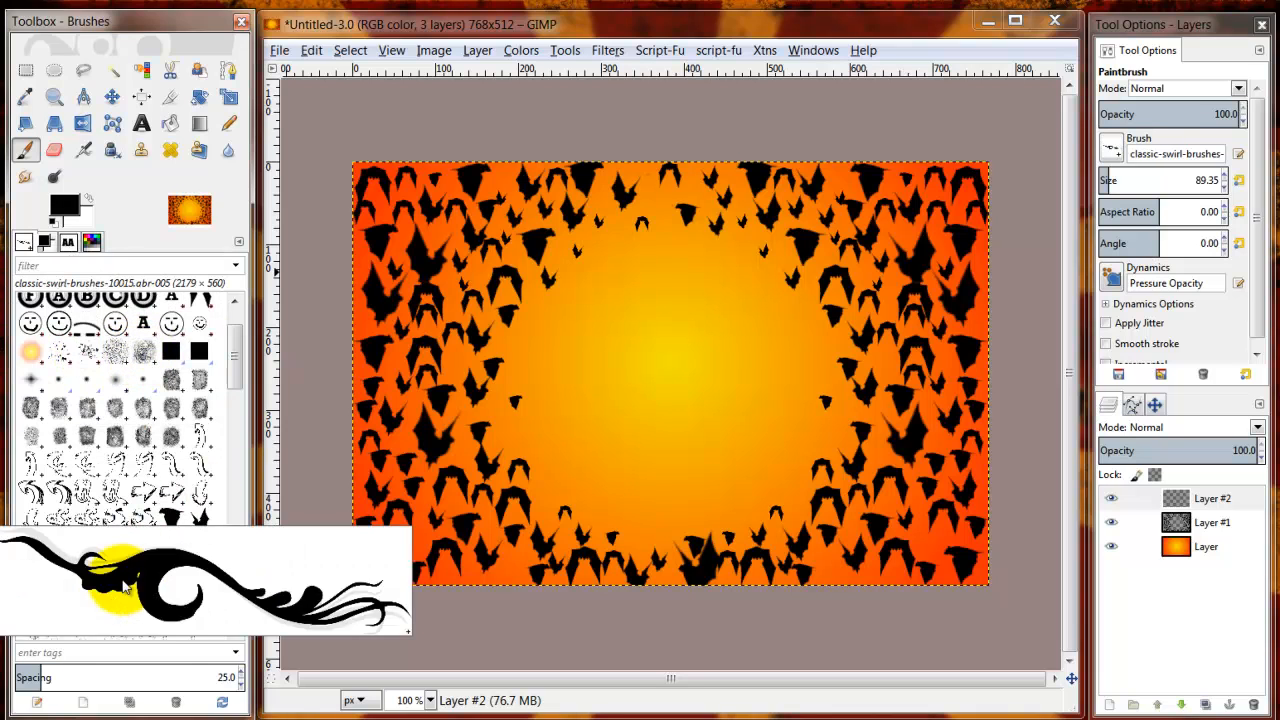
{"action": "left_click", "coordinate": [128, 622]}
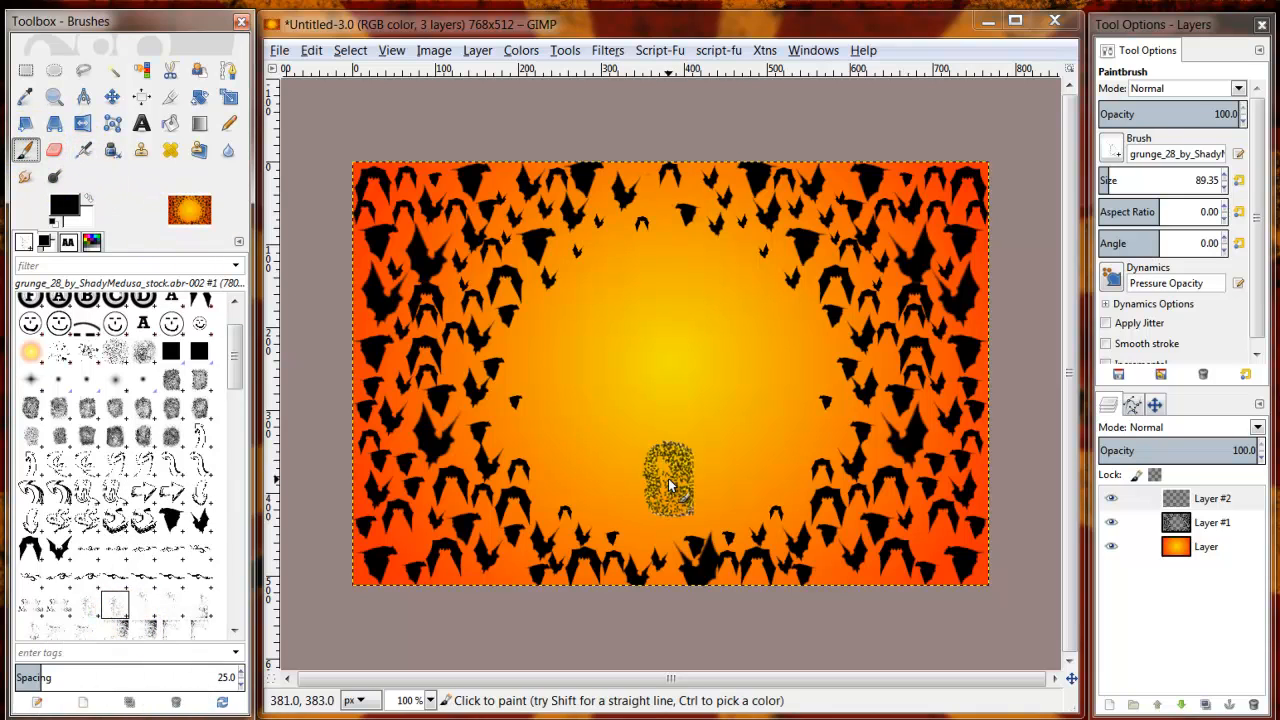
Set the Paintbrush size to 442.73 and stamp black grunge texture over the lower-right part of the canvas.
{"action": "left_click", "coordinate": [1135, 182]}
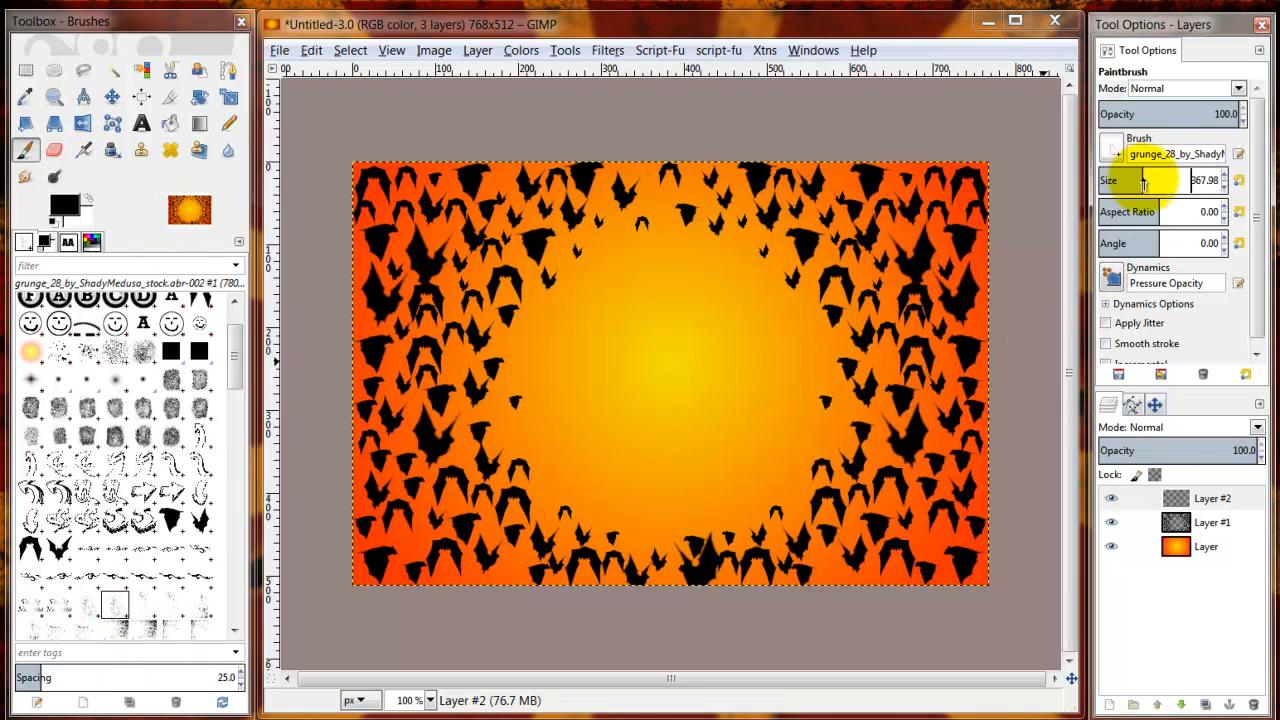
{"action": "left_click_drag", "start_coordinate": [1143, 182], "coordinate": [1152, 182]}
{"action": "mouse_move", "coordinate": [790, 470]}
{"action": "left_mouse_down"}
{"action": "mouse_move", "coordinate": [789, 503]}
{"action": "mouse_move", "coordinate": [852, 477]}
{"action": "mouse_move", "coordinate": [884, 482]}
{"action": "left_mouse_up"}
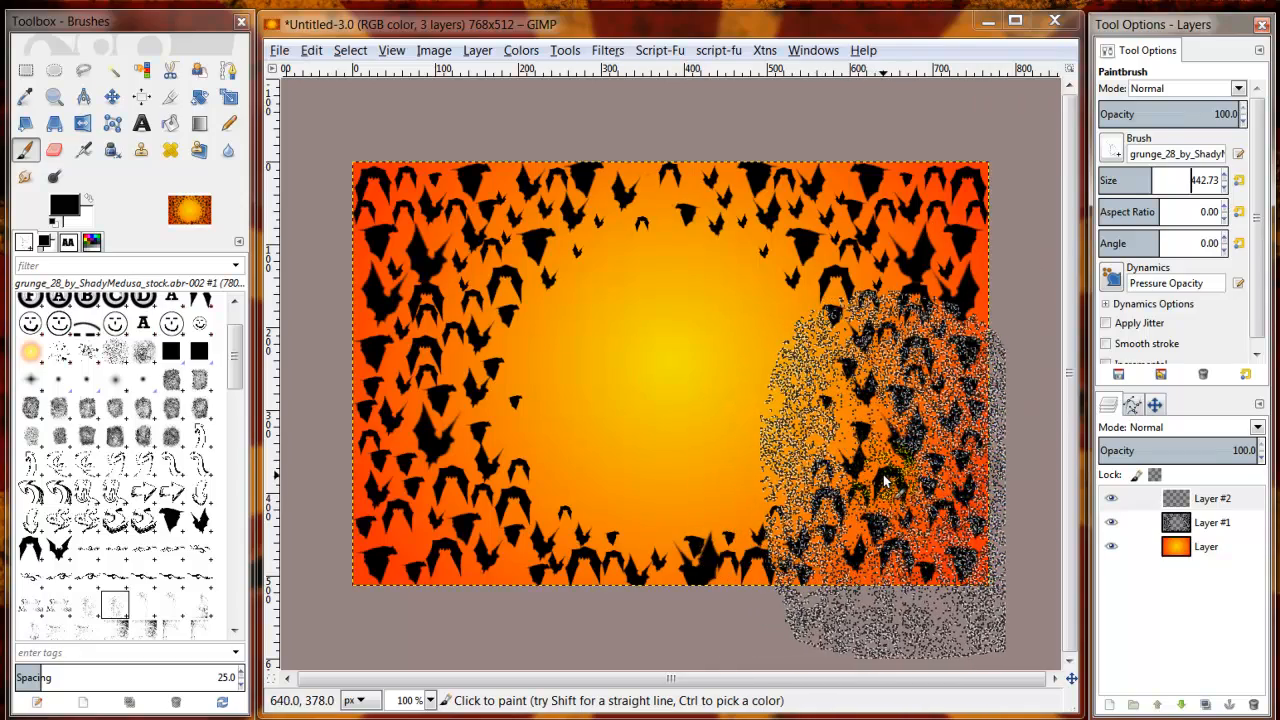
{"action": "left_click", "coordinate": [884, 482]}
{"action": "left_click", "coordinate": [884, 482]}
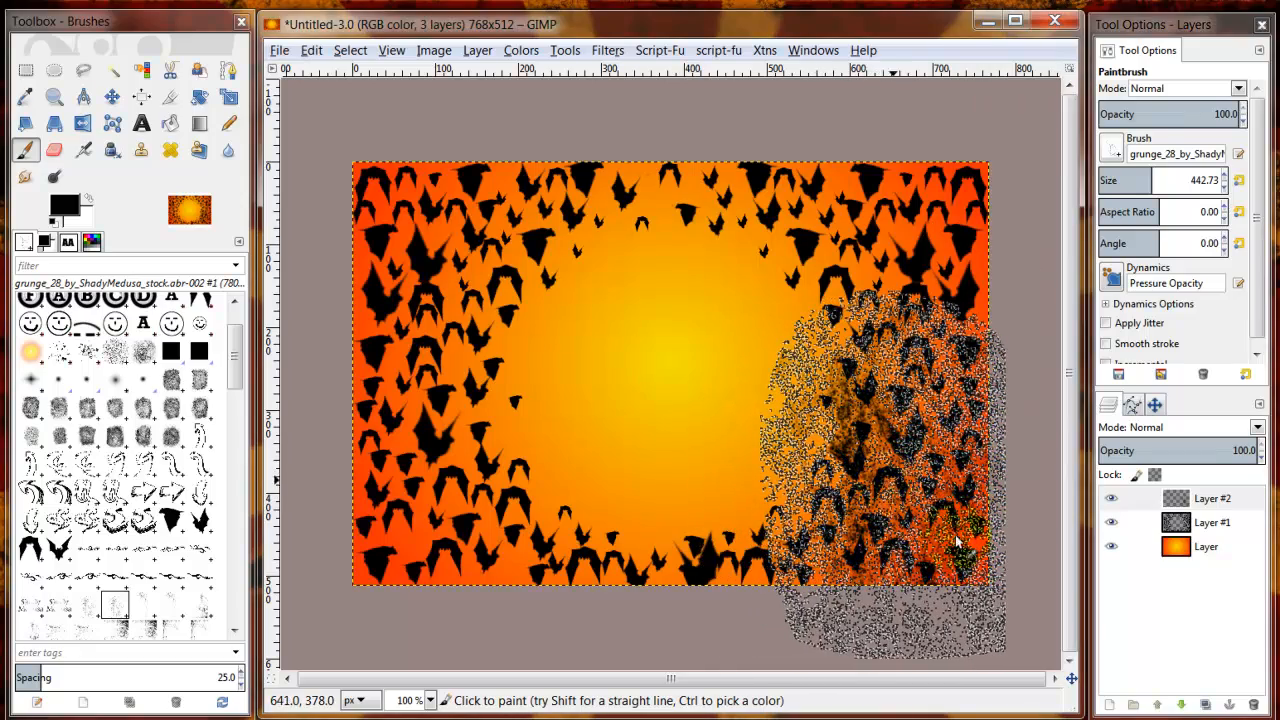
{"action": "mouse_move", "coordinate": [990, 675]}
{"action": "left_mouse_down"}
{"action": "mouse_move", "coordinate": [944, 467]}
{"action": "mouse_move", "coordinate": [963, 619]}
{"action": "mouse_move", "coordinate": [917, 651]}
{"action": "left_mouse_up"}
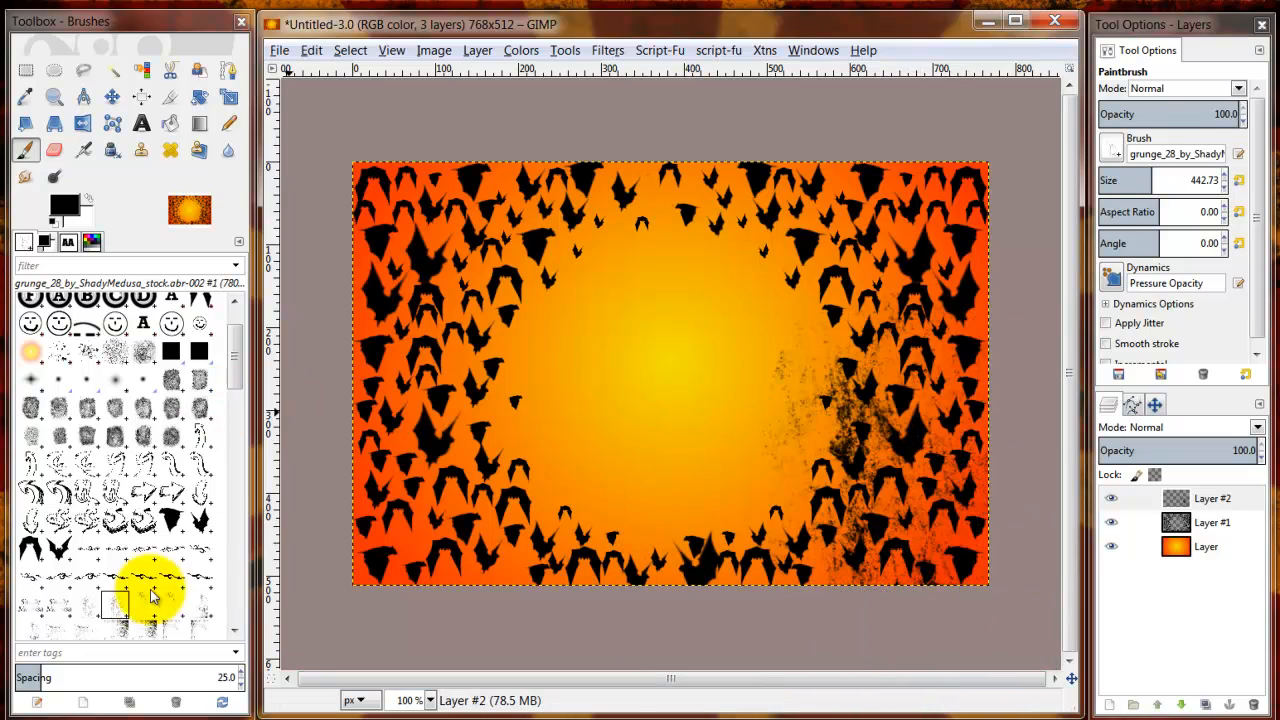
Paint grunge over the canvas's upper-right corner using the grunge_28_by_ShadyMedusa_stock.abr-006 brush at size 306.82.
{"action": "left_click", "coordinate": [118, 626]}
{"action": "left_click", "coordinate": [125, 618]}
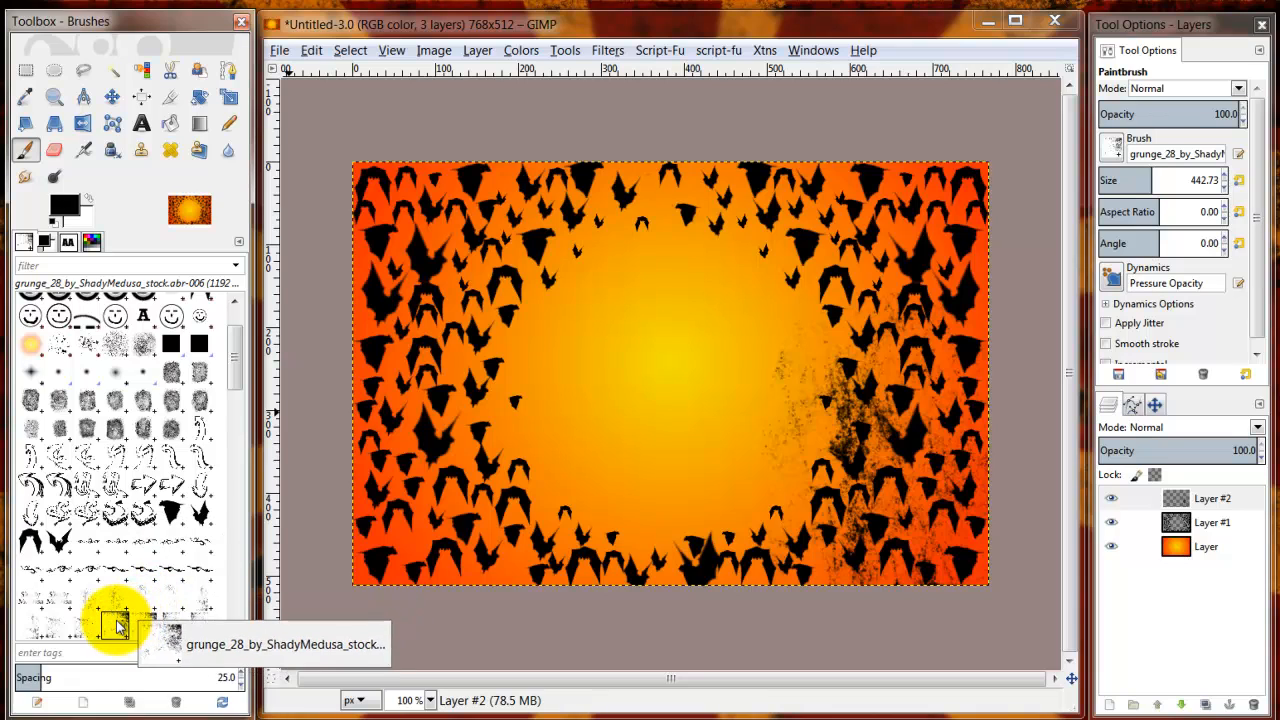
{"action": "left_click", "coordinate": [116, 627]}
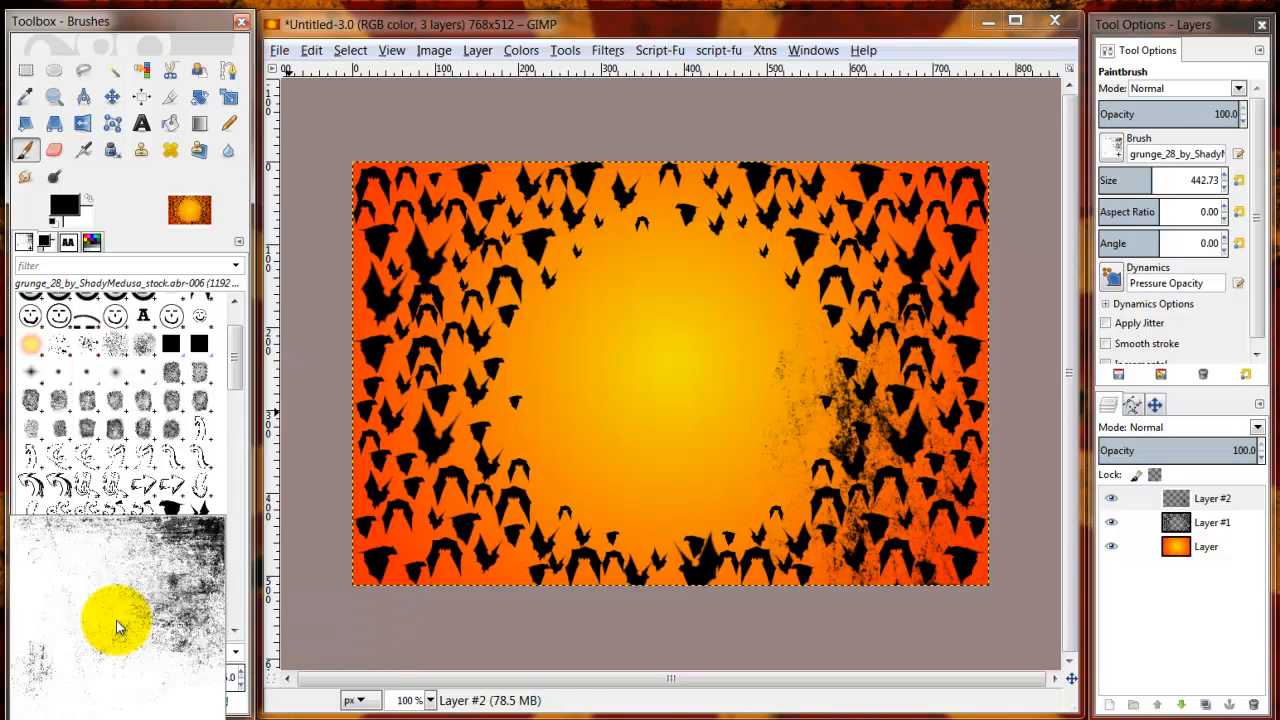
{"action": "left_click", "coordinate": [1143, 181]}
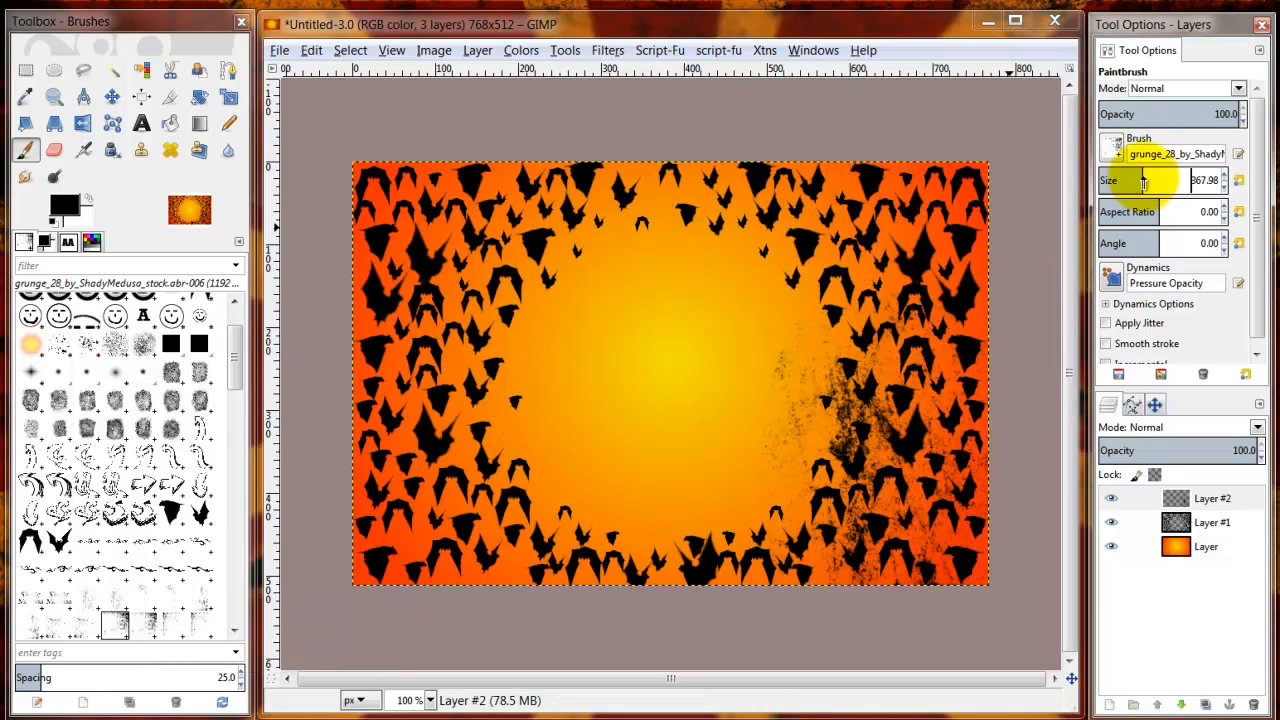
{"action": "left_click", "coordinate": [866, 281]}
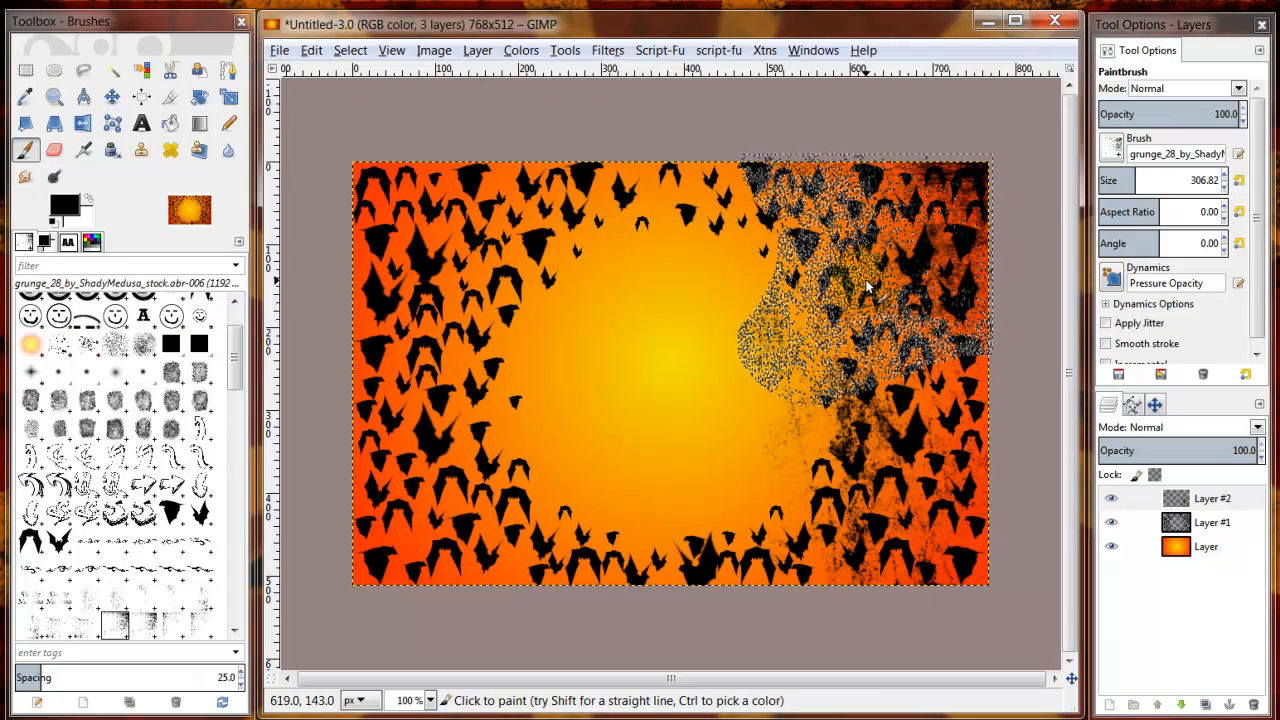
{"action": "left_click", "coordinate": [866, 281]}
{"action": "left_click", "coordinate": [866, 281]}
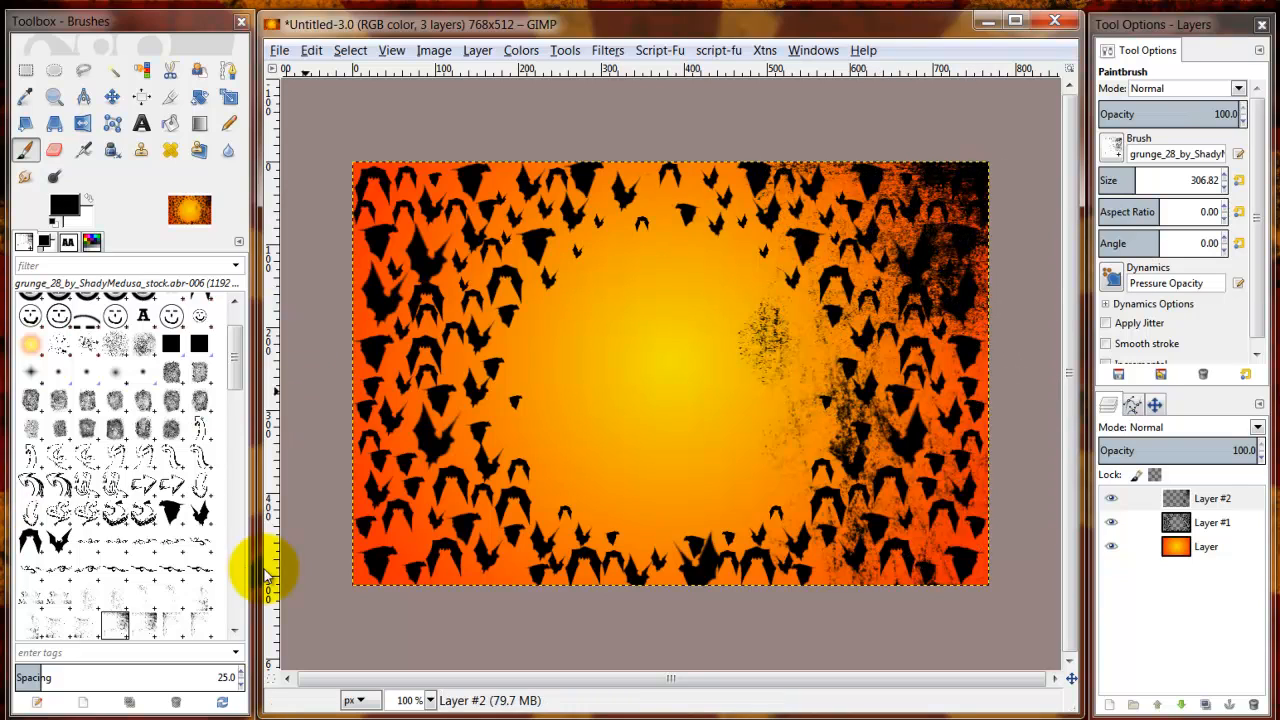
Paint grunge over the canvas's lower-left corner using the grunge_28_by_ShadyMedusa_stock.abr-005 #1 brush.
{"action": "left_click", "coordinate": [86, 620]}
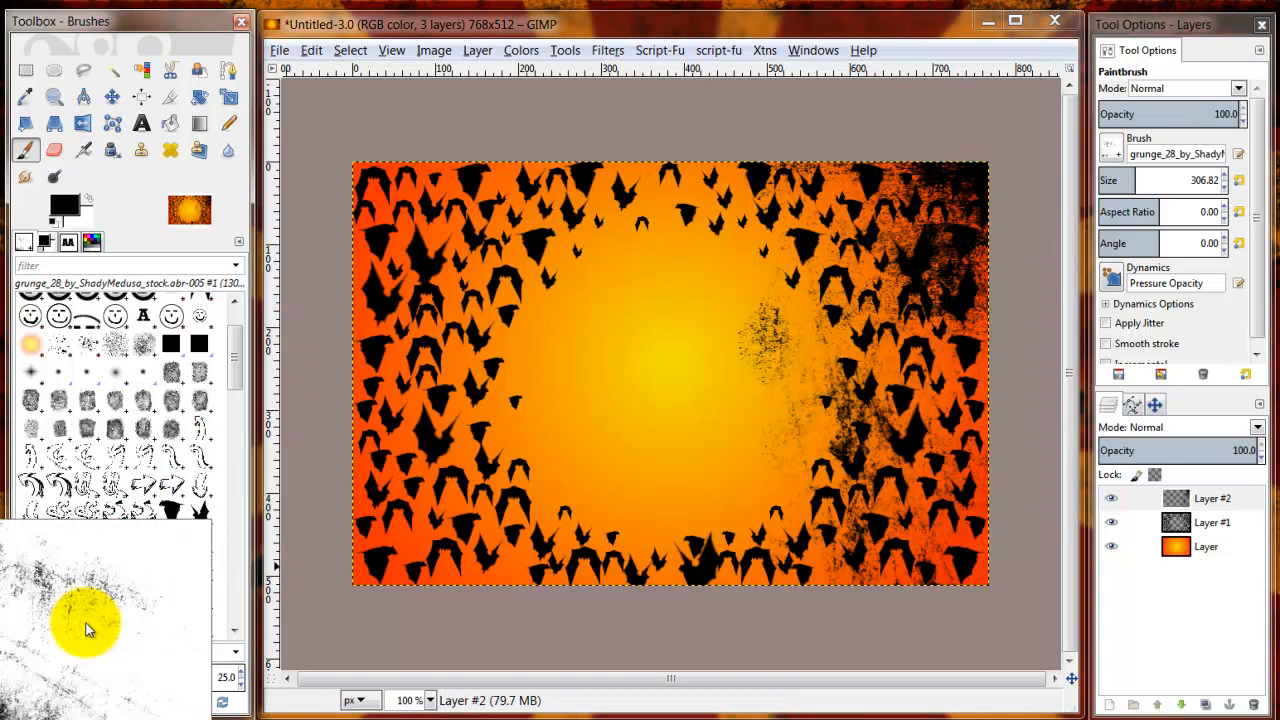
{"action": "left_click", "coordinate": [468, 493]}
{"action": "left_click", "coordinate": [468, 493]}
{"action": "left_click", "coordinate": [468, 493]}
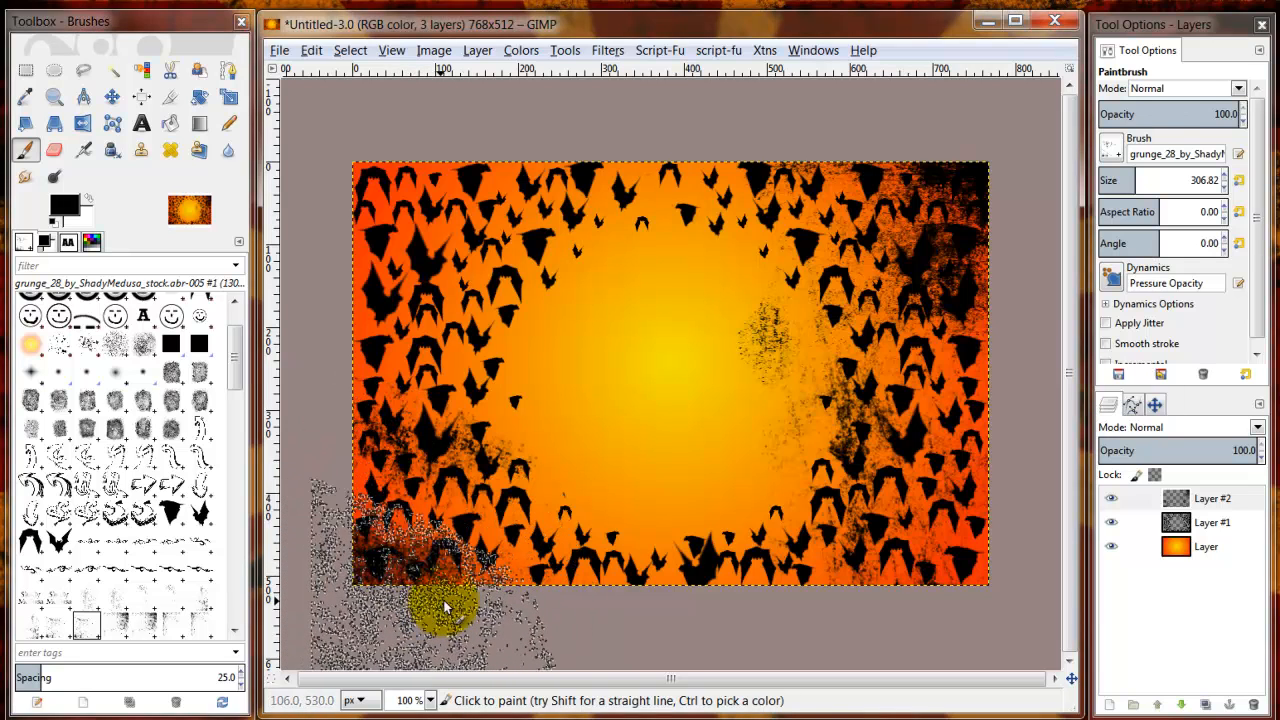
{"action": "left_click", "coordinate": [517, 600]}
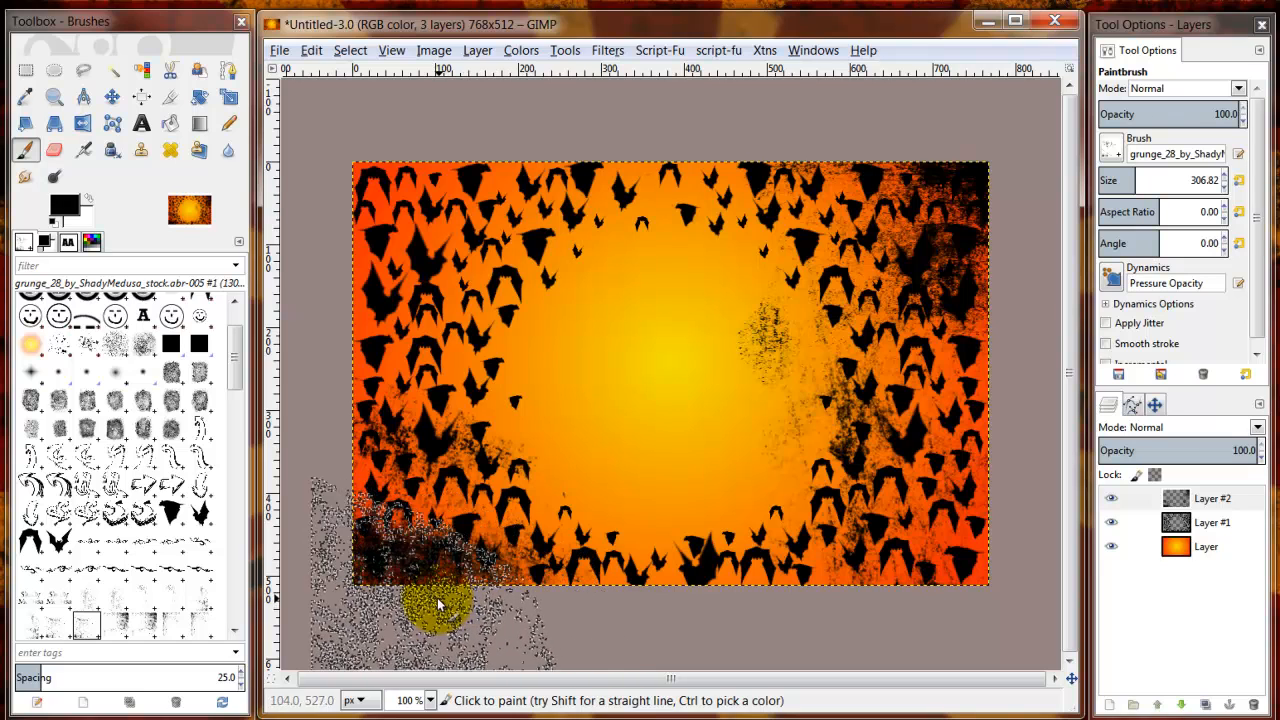
Paint grunge over the canvas's upper-left corner and left edge with the grunge_28_by_ShadyMedusa_stock.abr-007 brush at size 497.10.
{"action": "left_click", "coordinate": [197, 622]}
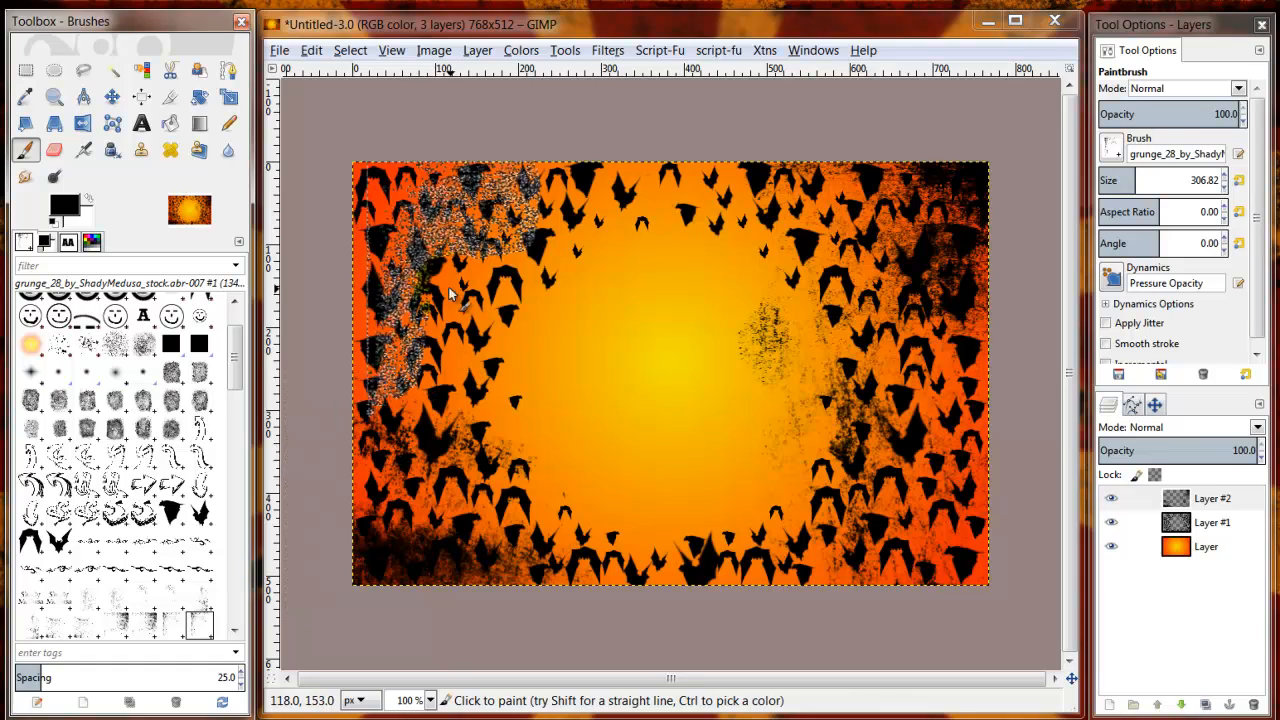
{"action": "left_click", "coordinate": [1150, 180]}
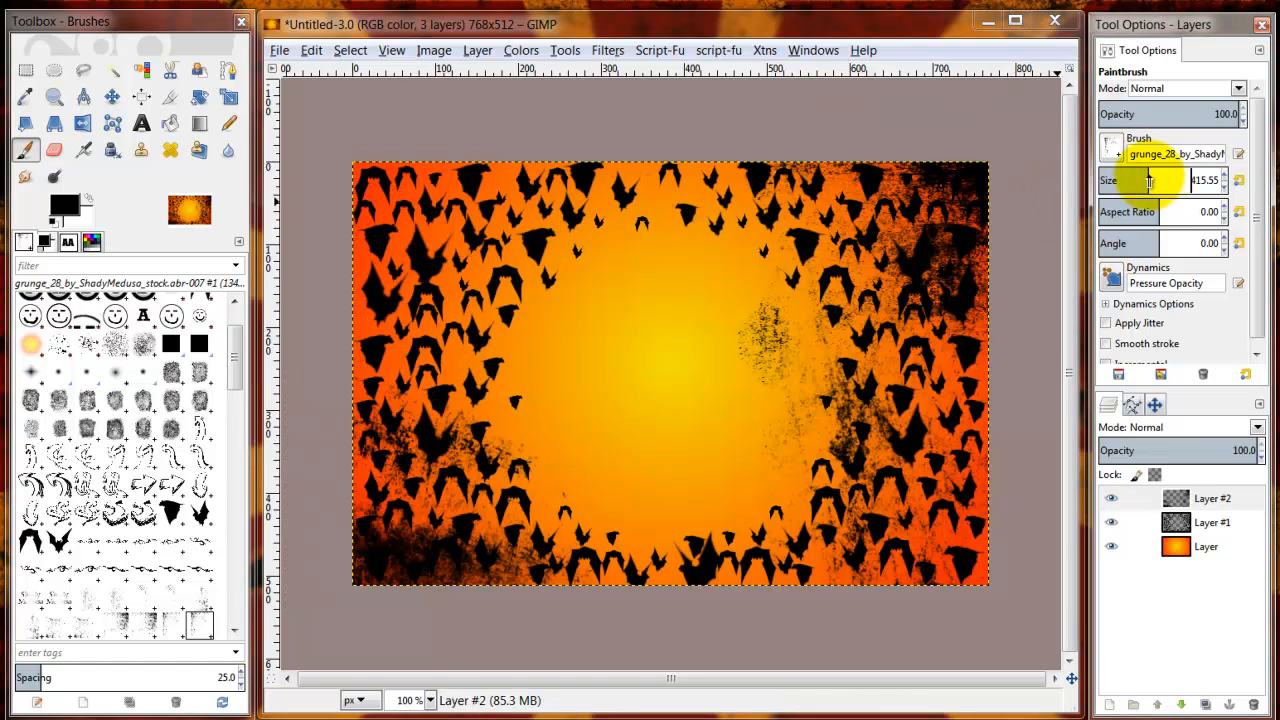
{"action": "mouse_move", "coordinate": [480, 190]}
{"action": "left_mouse_down"}
{"action": "mouse_move", "coordinate": [446, 229]}
{"action": "mouse_move", "coordinate": [380, 396]}
{"action": "mouse_move", "coordinate": [487, 369]}
{"action": "left_mouse_up"}
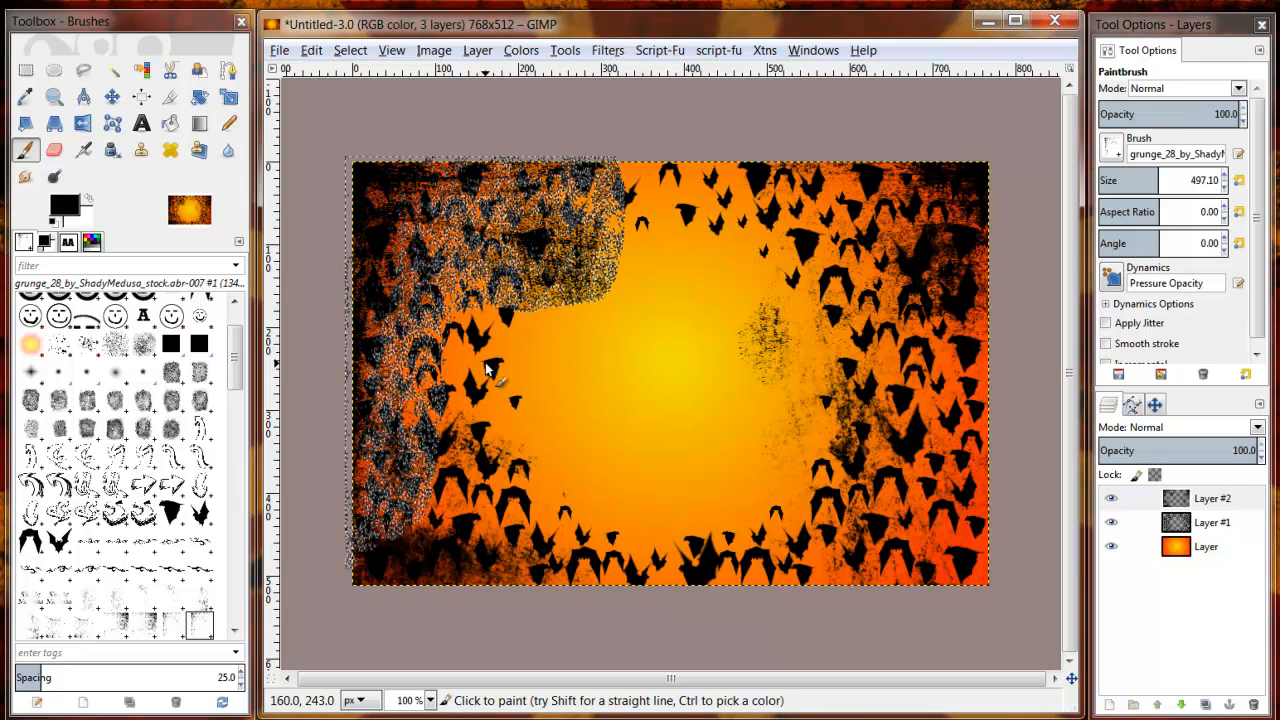
{"action": "left_click", "coordinate": [358, 577]}
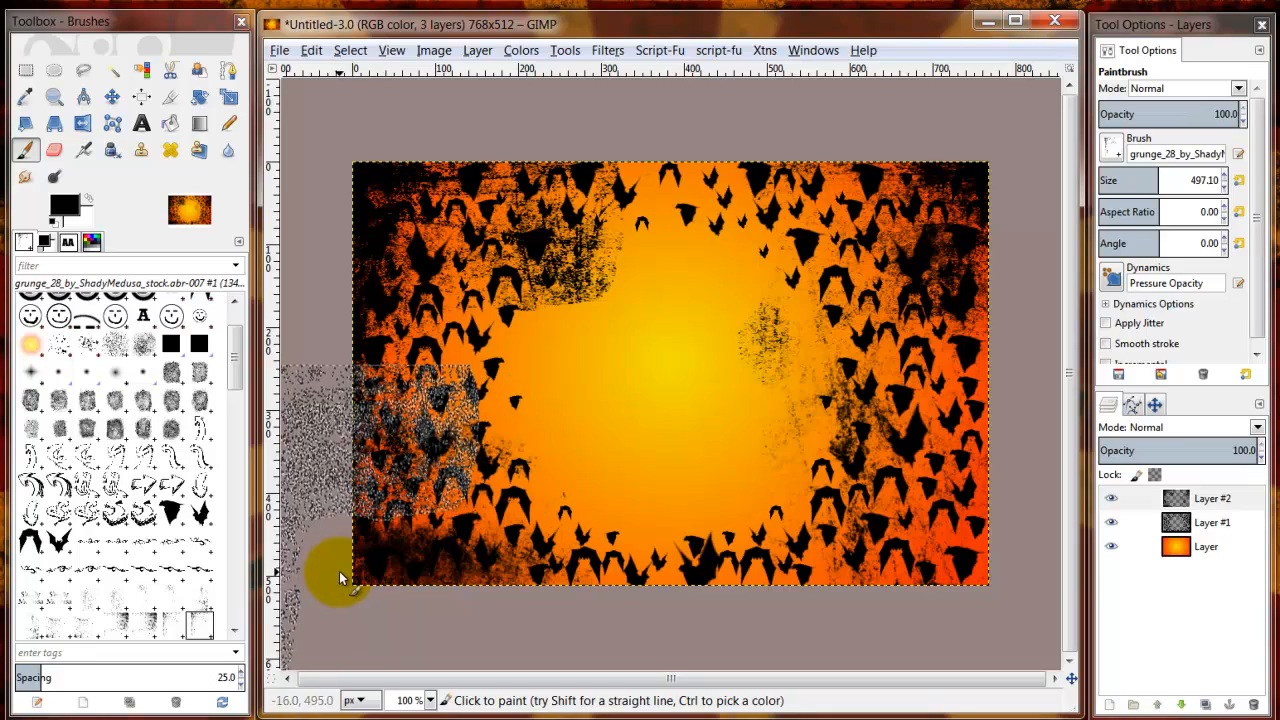
Erase the grunge spilling from the upper left into the bright center, using the Eraser with the Ellipse brush at size 157.31.
{"action": "left_click", "coordinate": [54, 150]}
{"action": "left_click_drag", "start_coordinate": [236, 340], "coordinate": [236, 322]}
{"action": "left_click", "coordinate": [172, 306]}
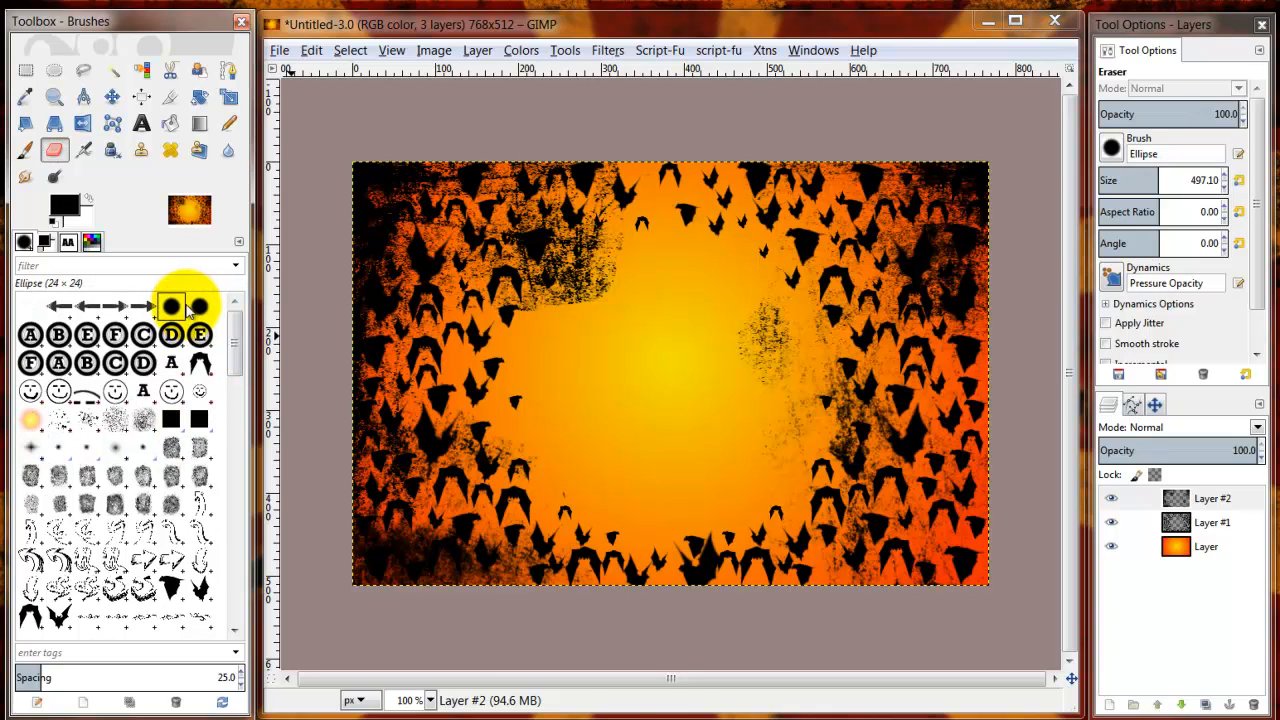
{"action": "left_click", "coordinate": [1117, 176]}
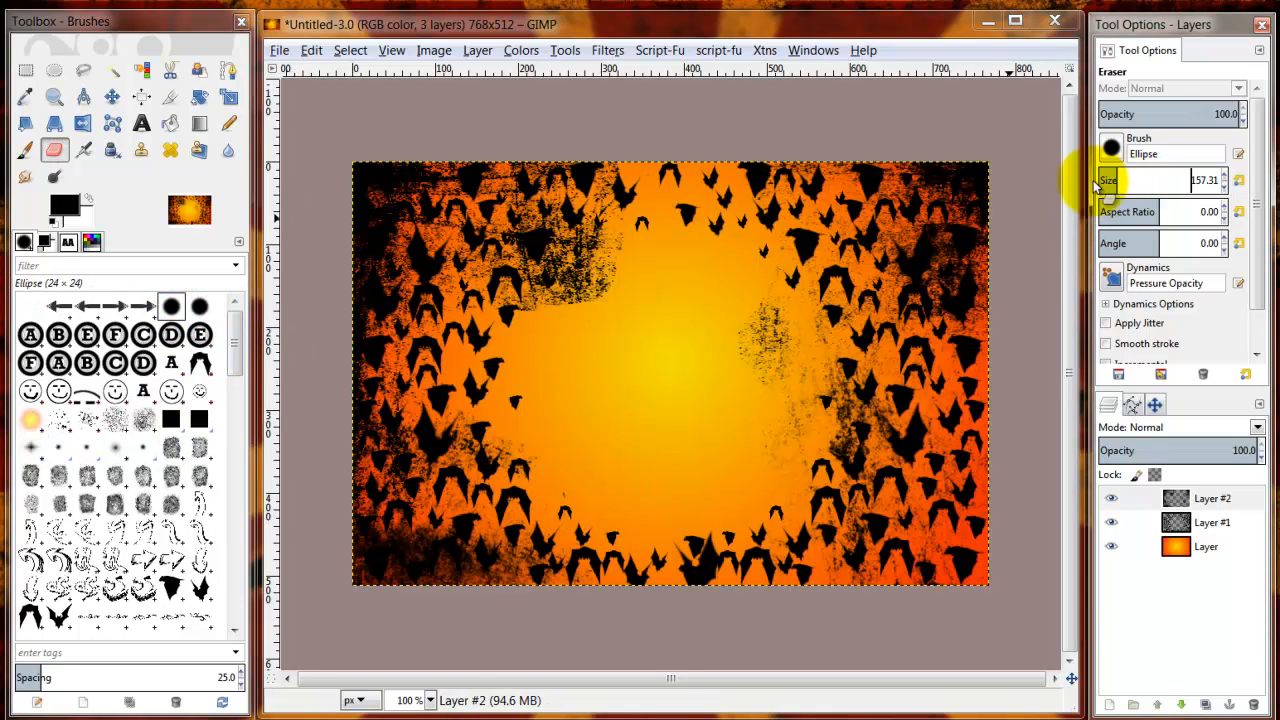
{"action": "mouse_move", "coordinate": [611, 322]}
{"action": "left_mouse_down"}
{"action": "mouse_move", "coordinate": [637, 288]}
{"action": "mouse_move", "coordinate": [605, 305]}
{"action": "left_mouse_up"}
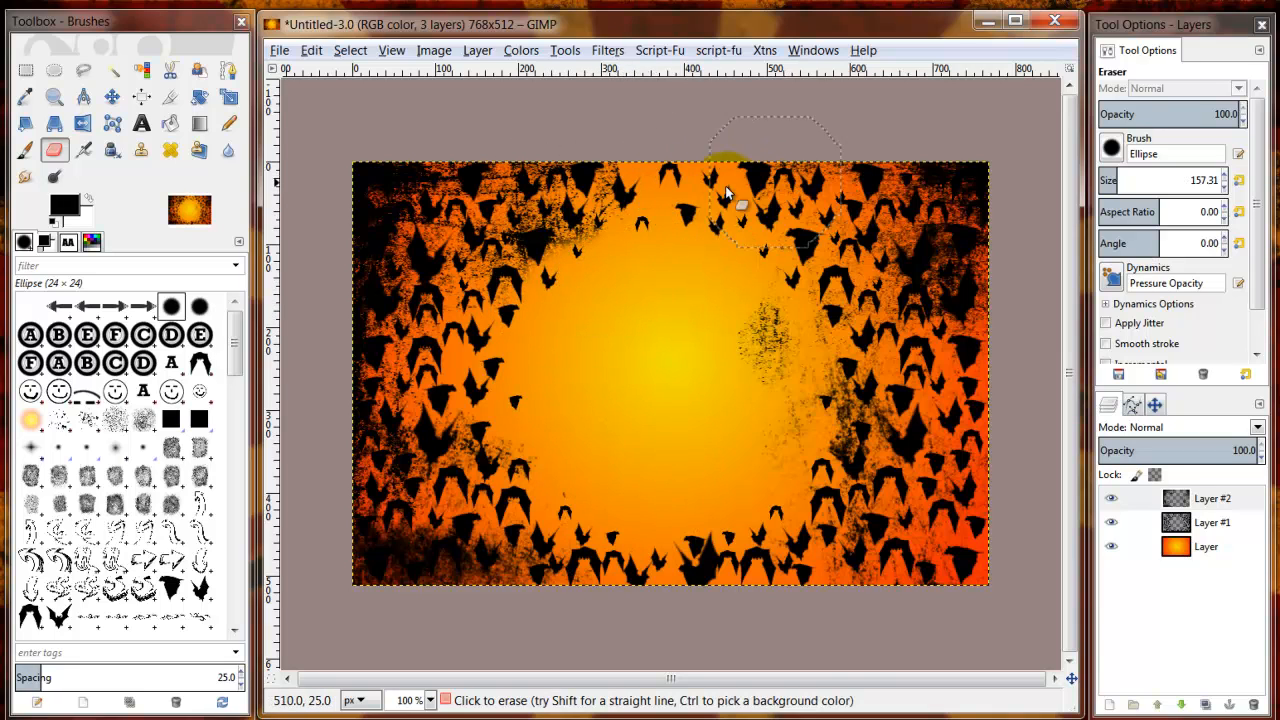
Choose the Sponge 02 brush, switch back to the Paintbrush and adjust the brush size.
{"action": "left_click", "coordinate": [143, 420]}
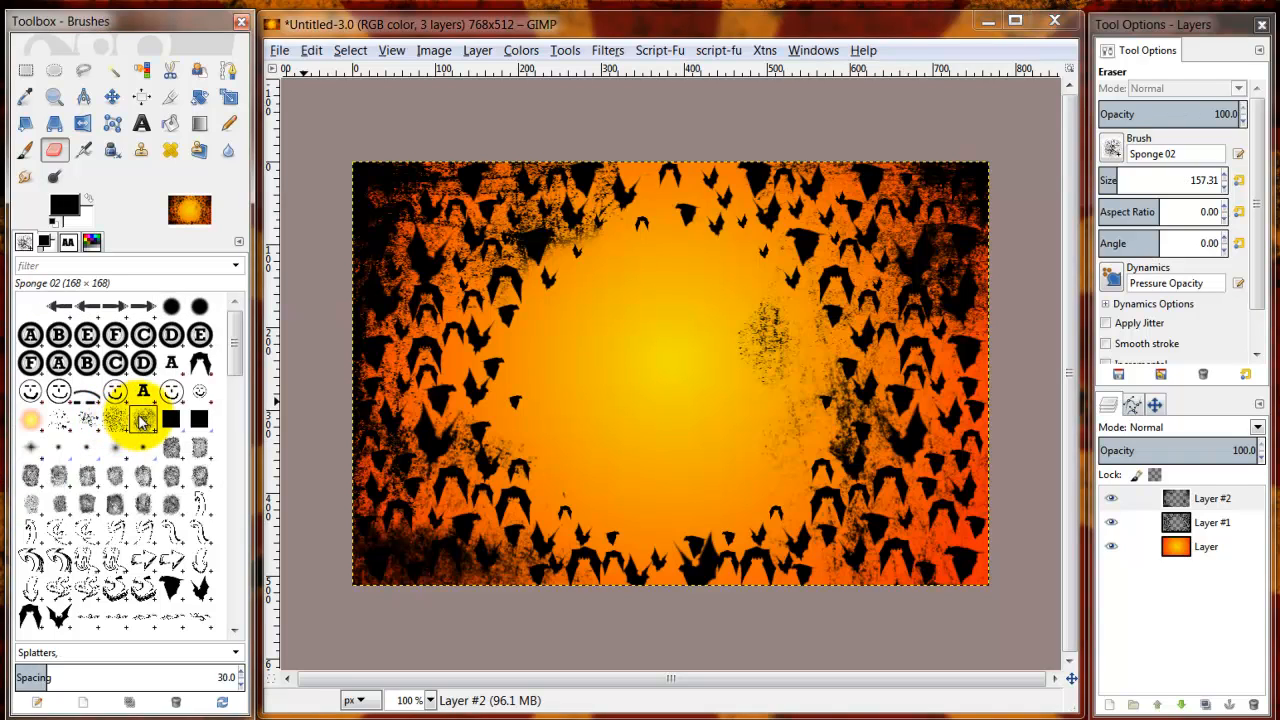
{"action": "left_click", "coordinate": [143, 420]}
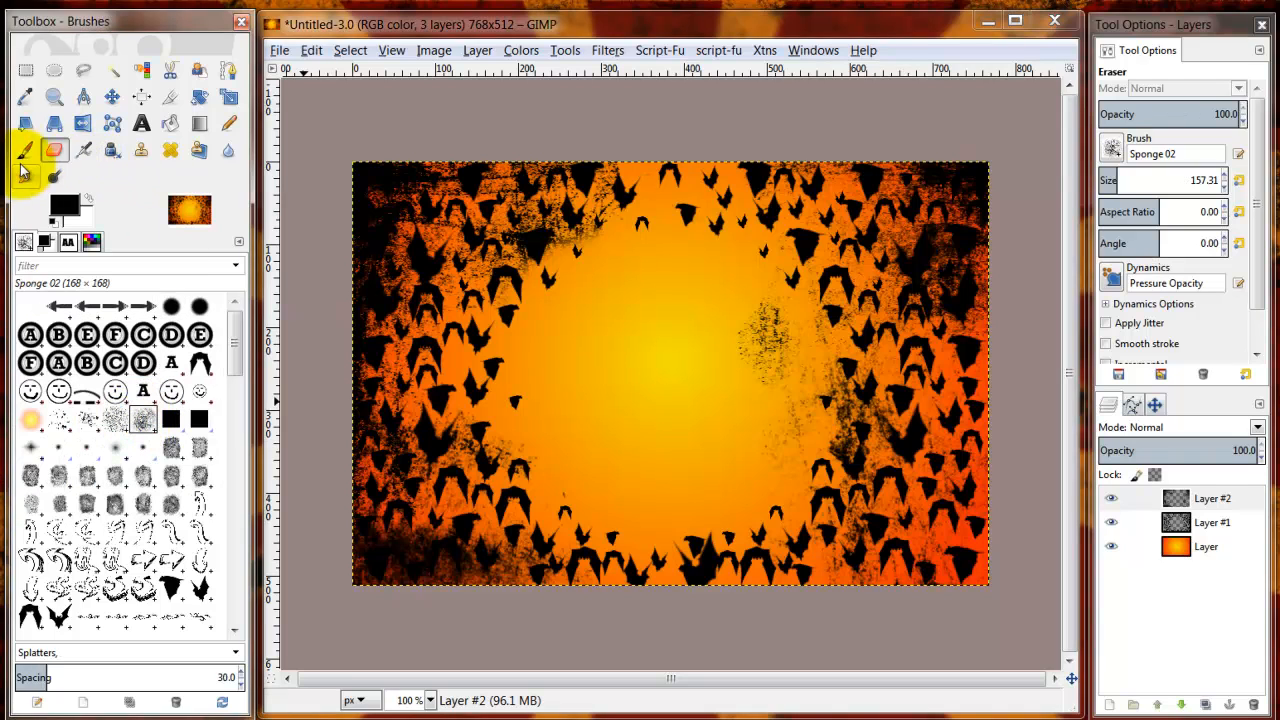
{"action": "left_click", "coordinate": [25, 150]}
{"action": "left_click", "coordinate": [1124, 178]}
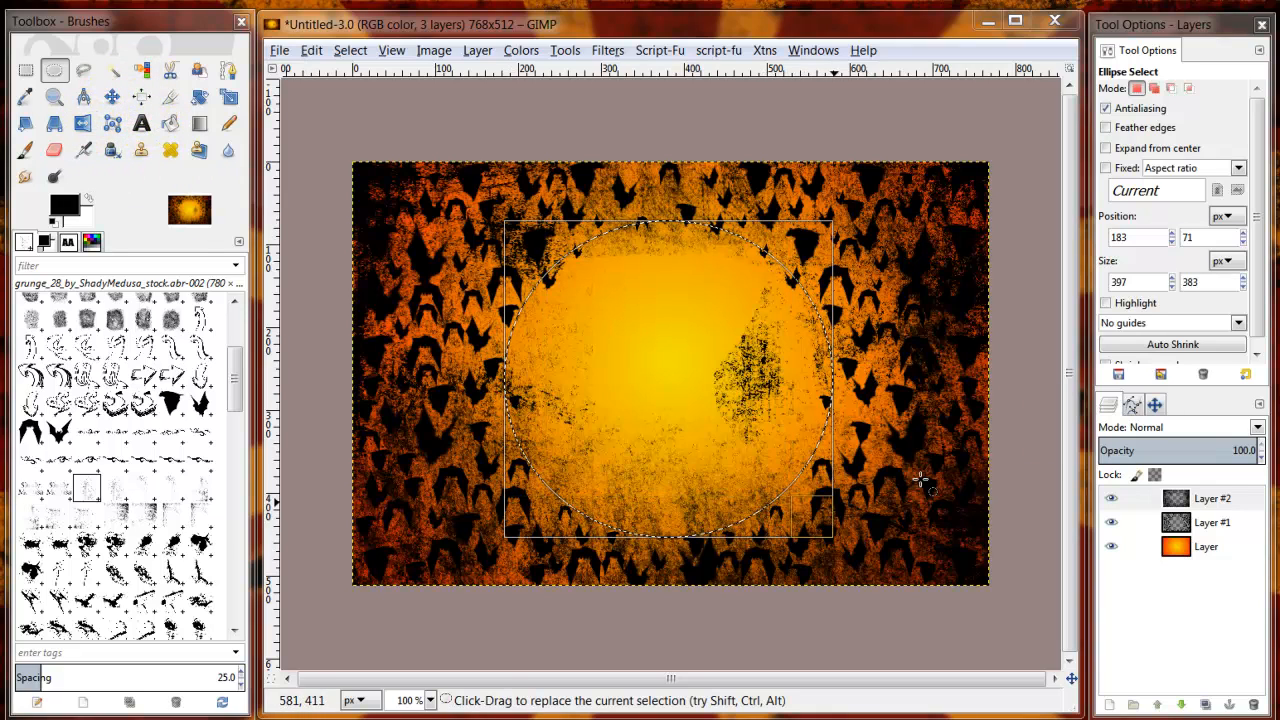
Feather the central elliptical selection with radius 33.5, erase the grunge inside using the Ellipse brush at size 130.12, and clear the selection.
{"action": "left_click", "coordinate": [1106, 127]}
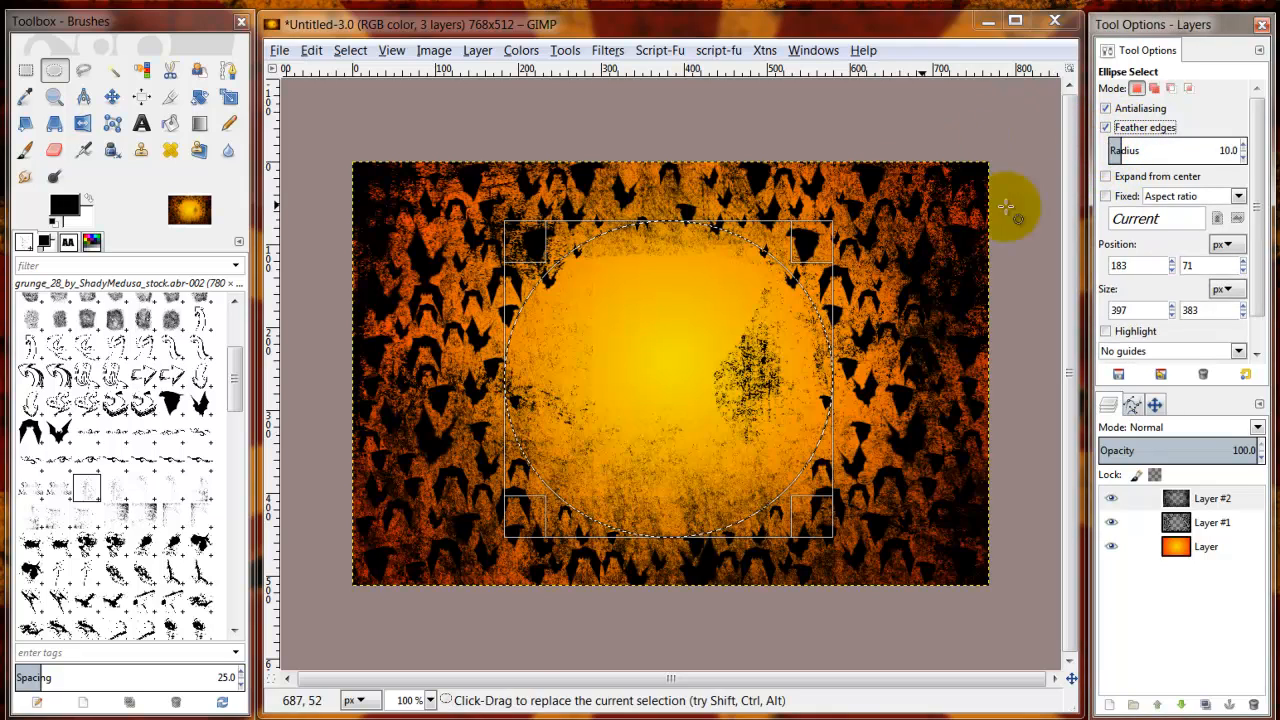
{"action": "left_click_drag", "start_coordinate": [1125, 150], "coordinate": [1136, 150]}
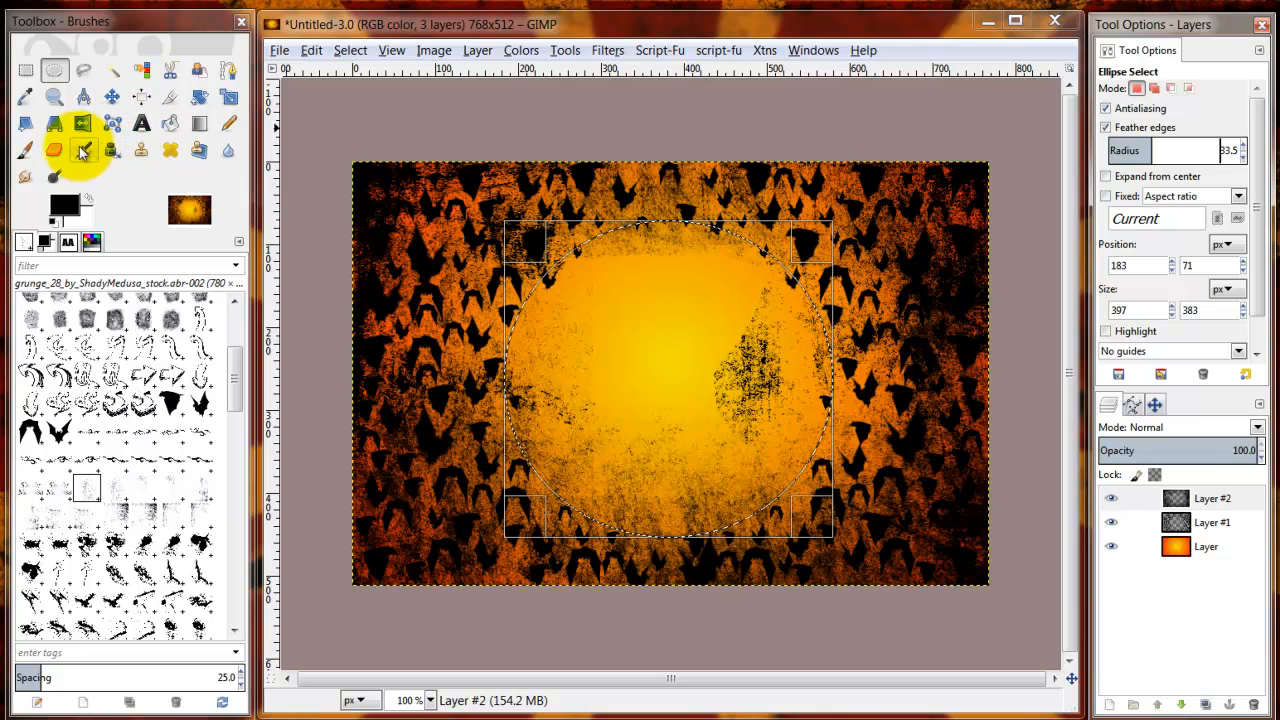
{"action": "left_click", "coordinate": [57, 150]}
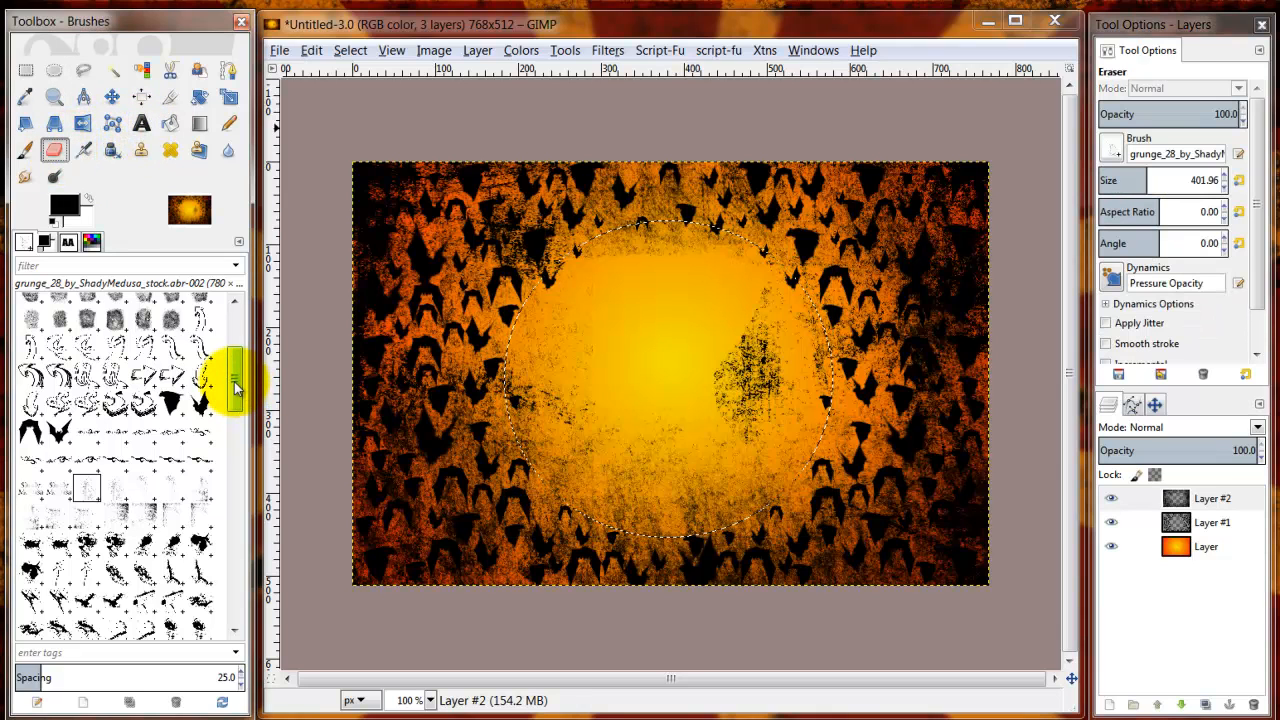
{"action": "left_click_drag", "start_coordinate": [236, 388], "coordinate": [239, 323]}
{"action": "left_click", "coordinate": [171, 306]}
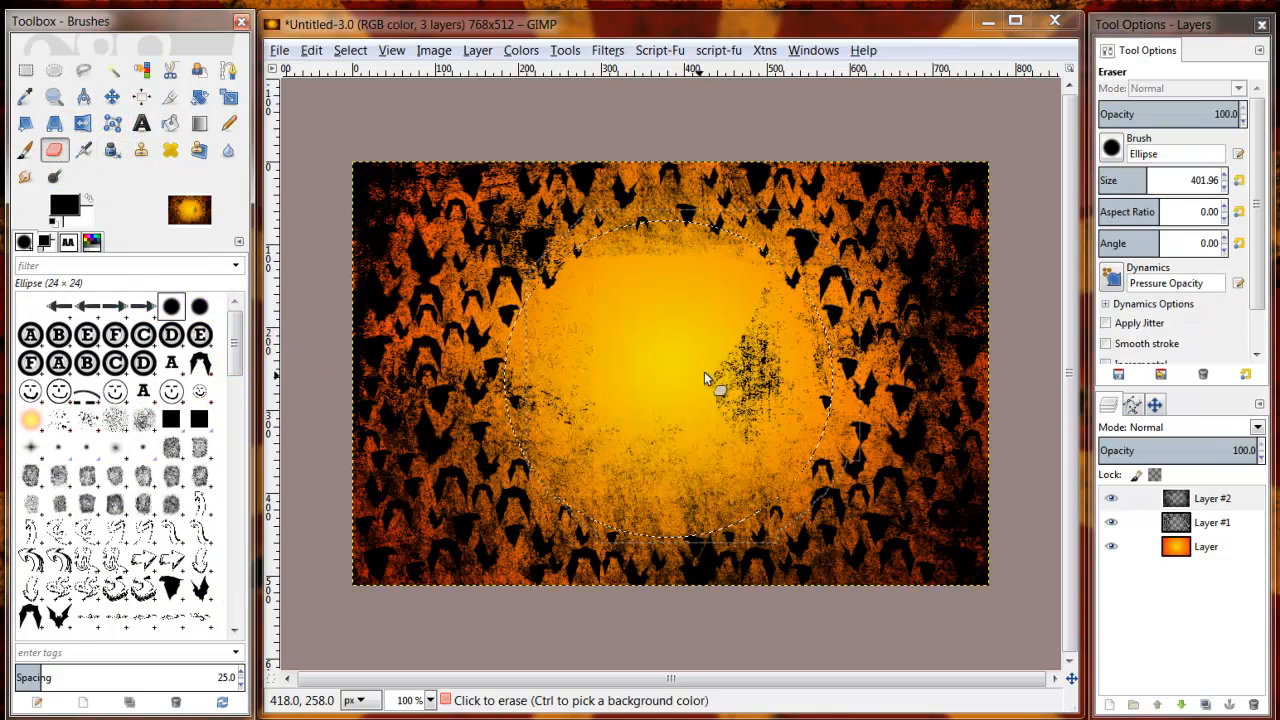
{"action": "left_click_drag", "start_coordinate": [1150, 181], "coordinate": [1114, 181]}
{"action": "left_click", "coordinate": [720, 294]}
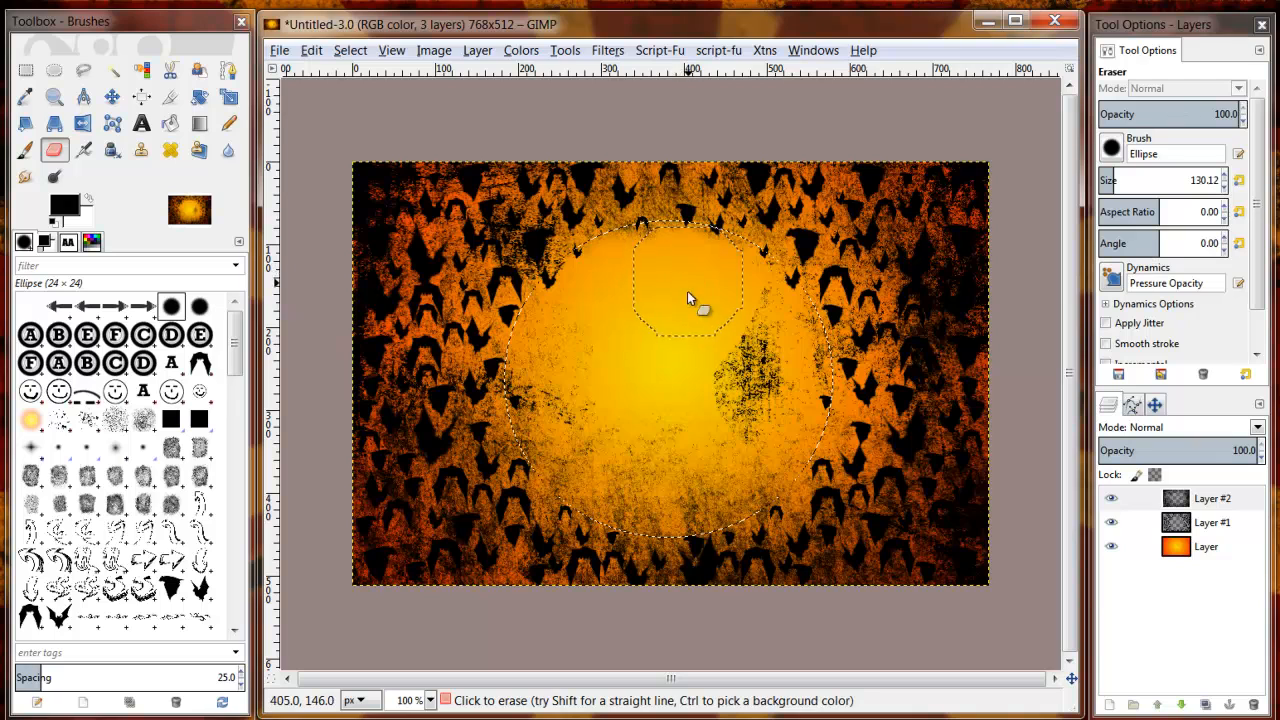
{"action": "mouse_move", "coordinate": [633, 348]}
{"action": "left_mouse_down"}
{"action": "mouse_move", "coordinate": [620, 317]}
{"action": "mouse_move", "coordinate": [716, 286]}
{"action": "left_mouse_up"}
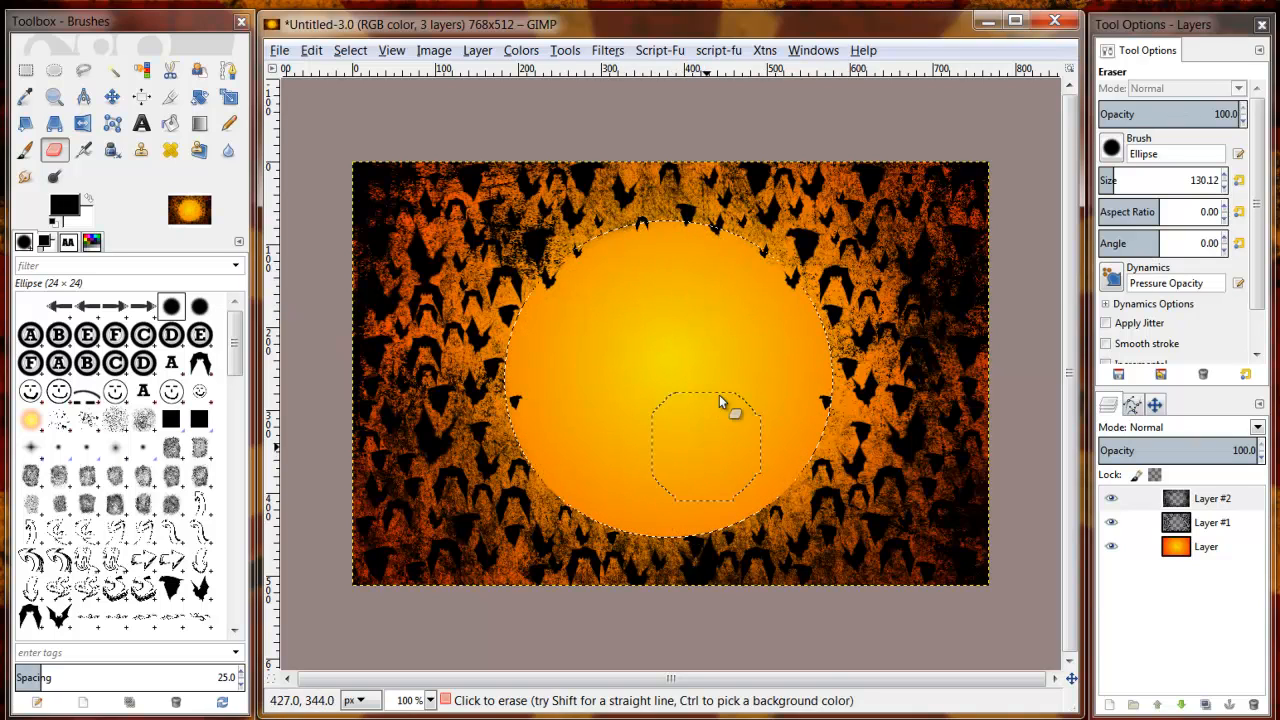
{"action": "key", "text": "ctrl+shift+a"}
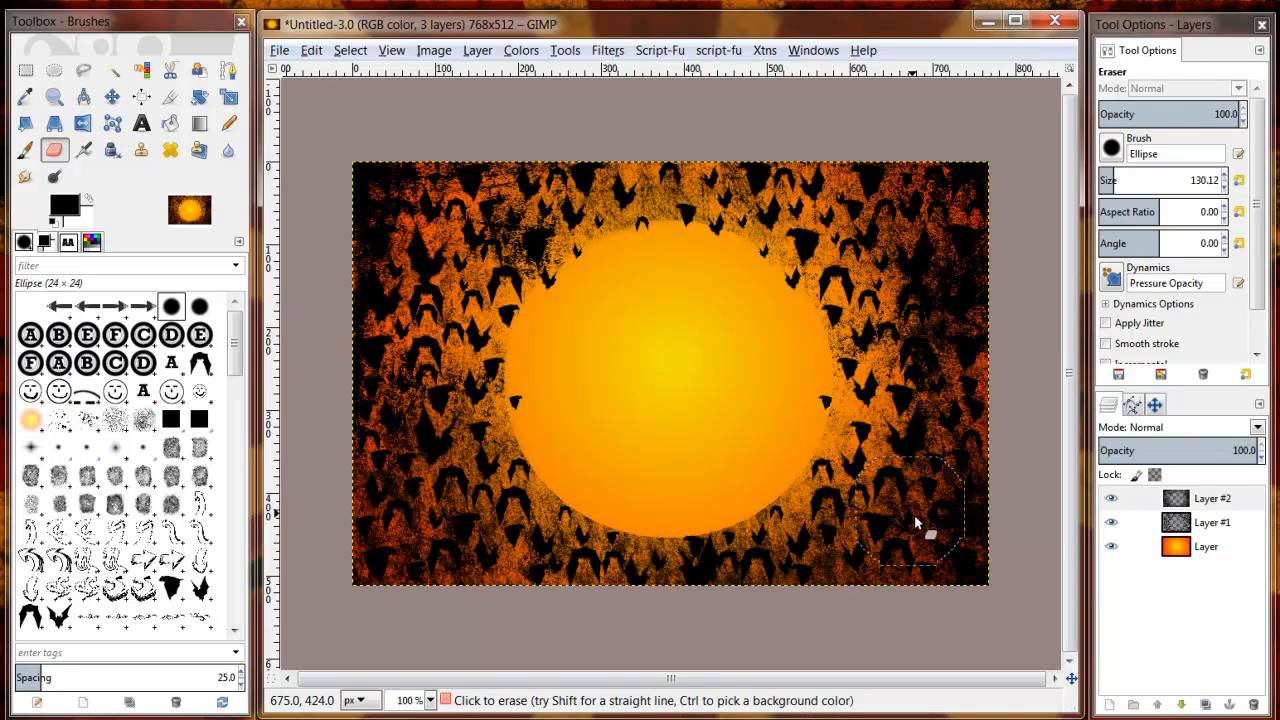
Paint grunge texture into the cleared central circle with the Paintbrush, using grunge_28_by_ShadyMedusa_stock.abr-003 at size 673.80.
{"action": "left_click", "coordinate": [143, 475]}
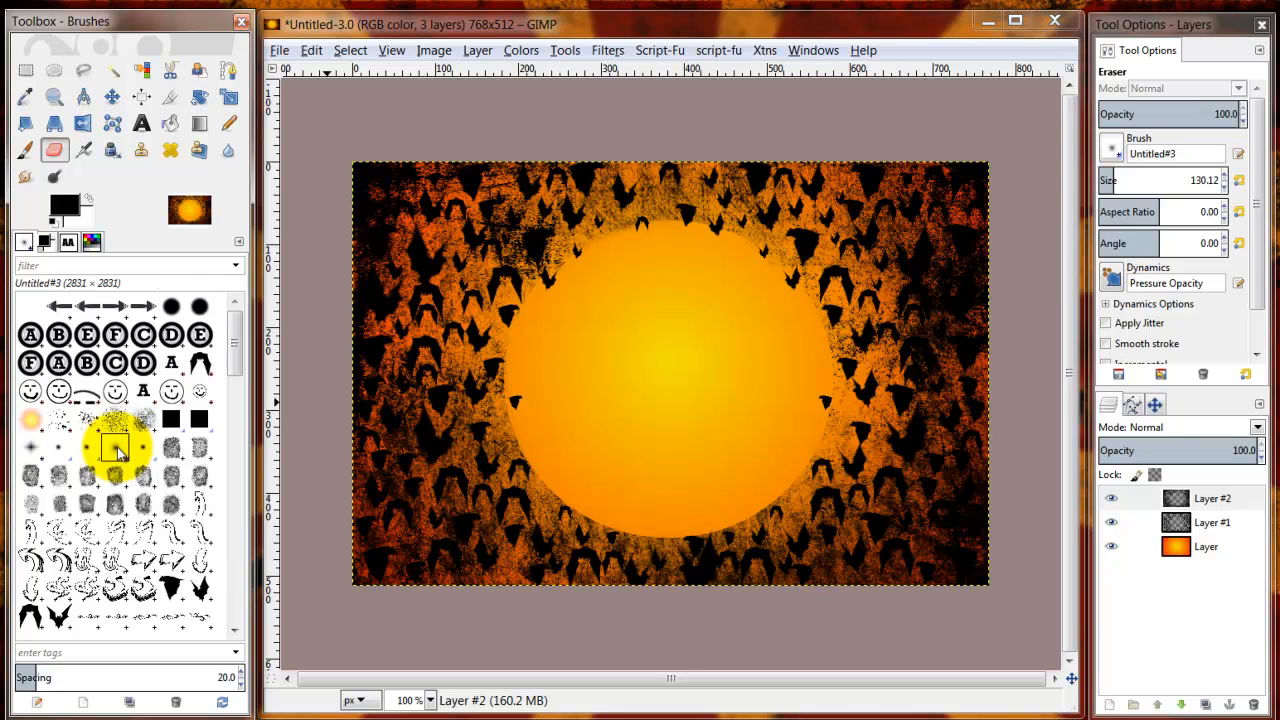
{"action": "left_click", "coordinate": [141, 615]}
{"action": "scroll", "coordinate": [170, 553], "scroll_direction": "down", "scroll_amount": 5}
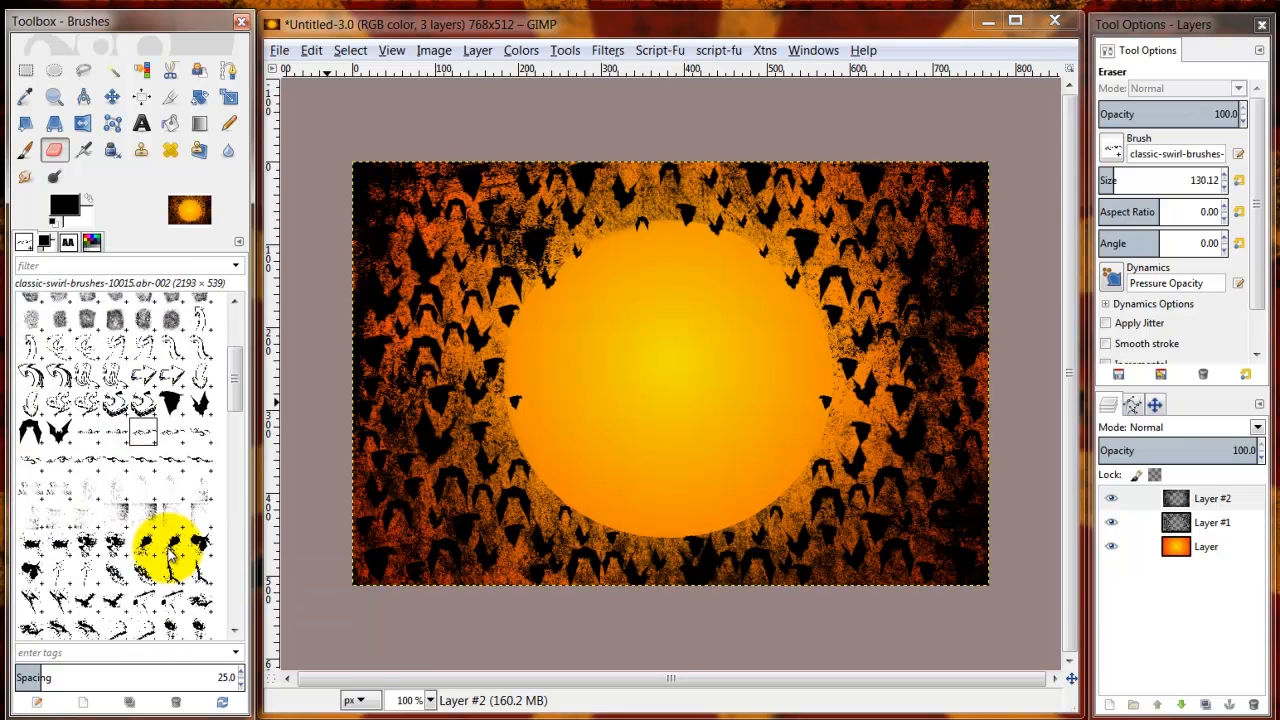
{"action": "left_click", "coordinate": [145, 497]}
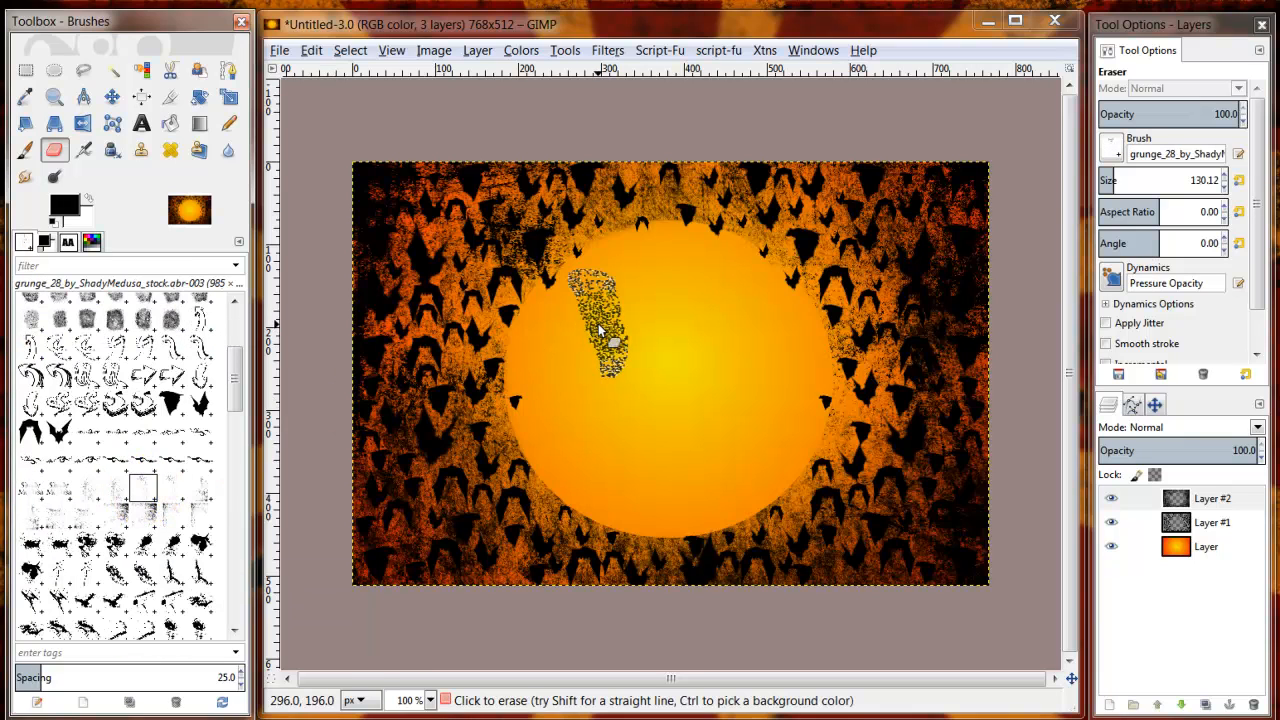
{"action": "left_click_drag", "start_coordinate": [1100, 178], "coordinate": [1155, 182]}
{"action": "left_click_drag", "start_coordinate": [700, 355], "coordinate": [680, 374]}
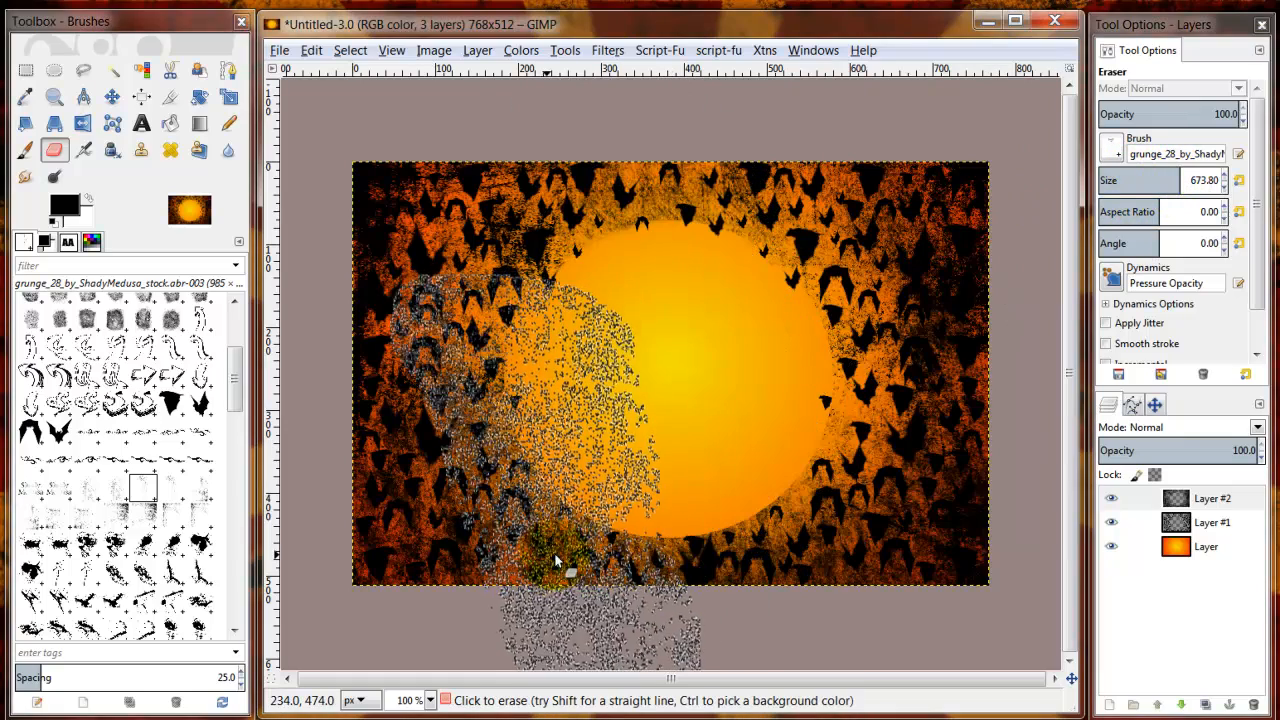
{"action": "left_click", "coordinate": [25, 150]}
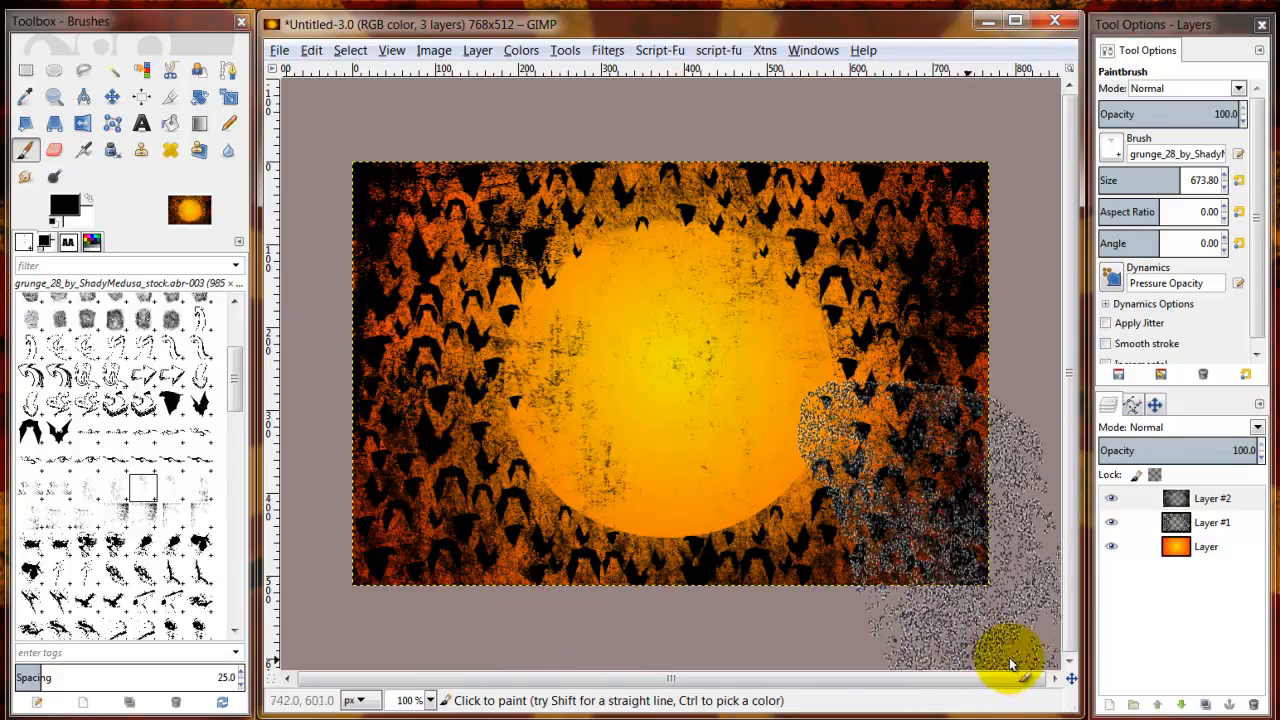
Add the Old_Paper.jpg texture as a new layer directly above the gradient background layer.
{"action": "left_click", "coordinate": [1188, 545]}
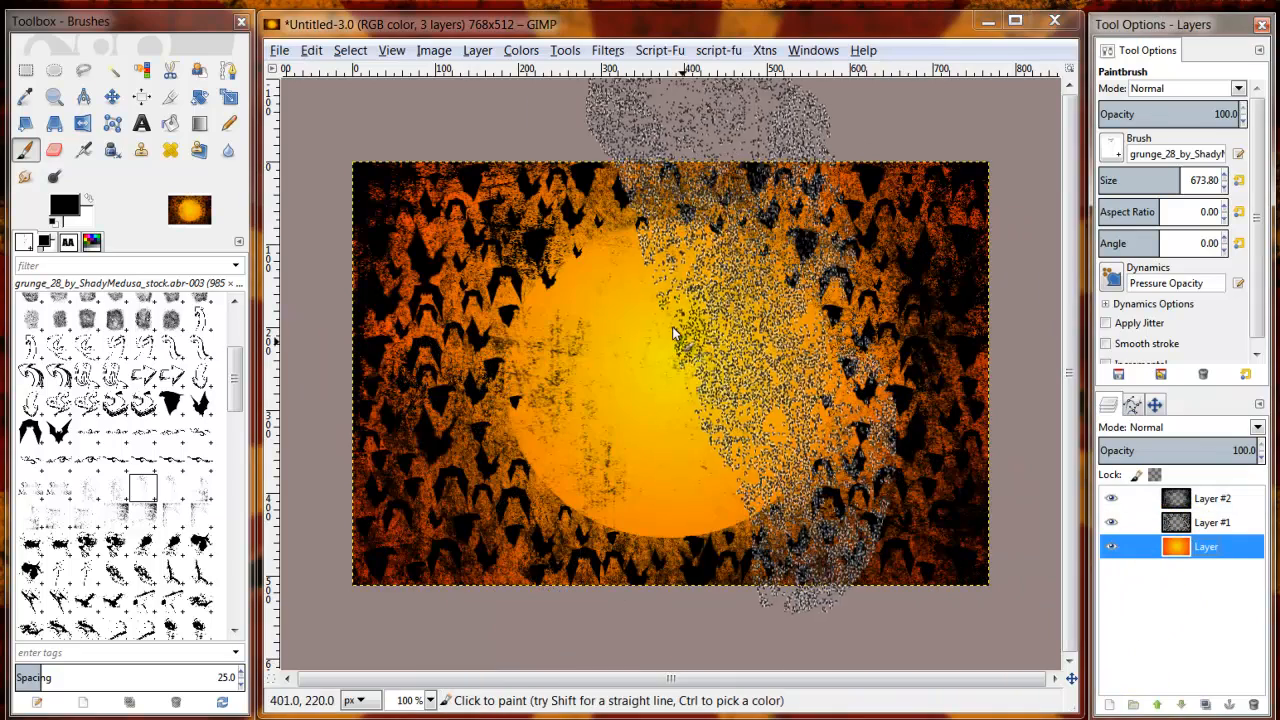
{"action": "left_click", "coordinate": [111, 96]}
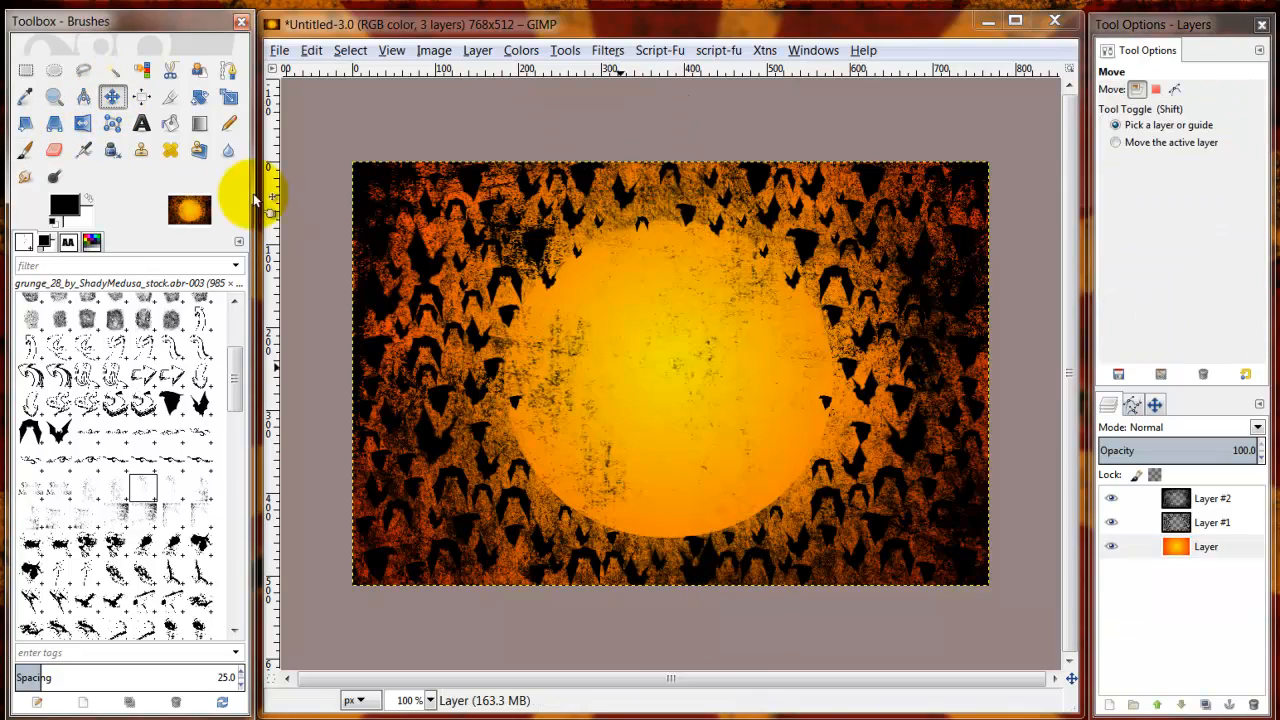
{"action": "left_click", "coordinate": [1183, 547]}
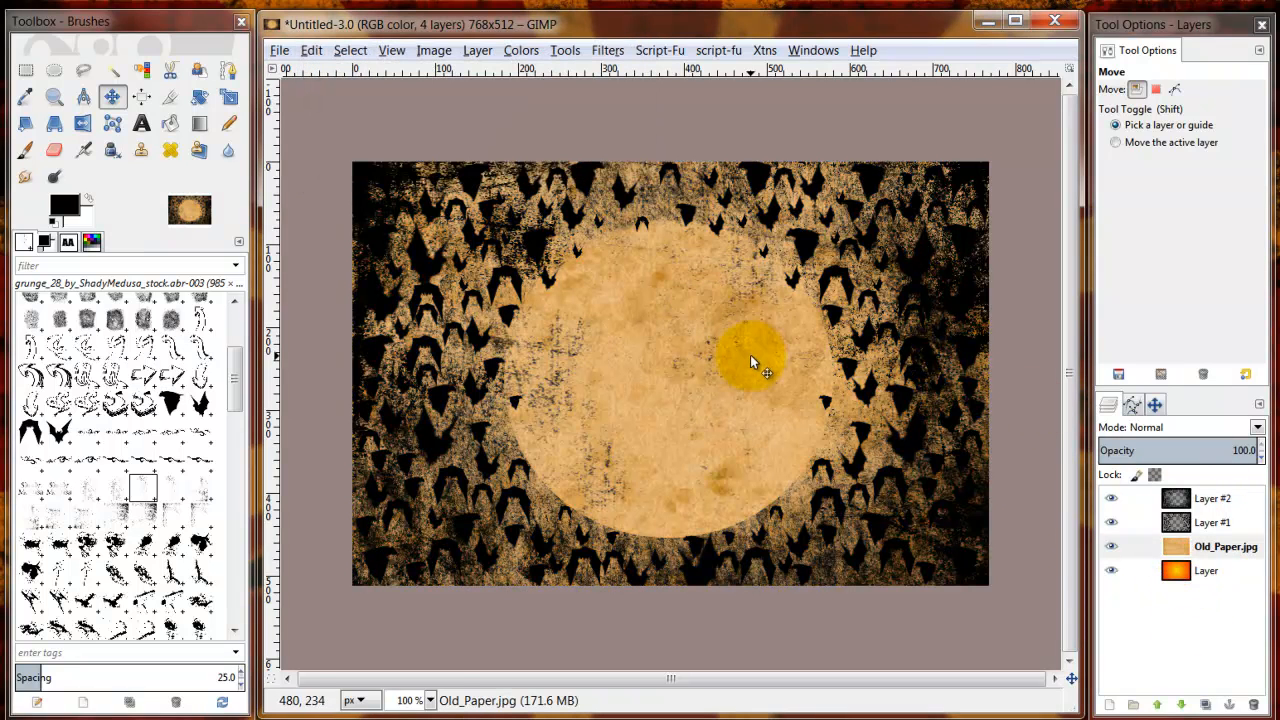
Hide Layer #1 and Layer #2 to inspect the paper texture alone, and show both layers again.
{"action": "left_click", "coordinate": [1111, 498]}
{"action": "left_click", "coordinate": [1111, 522]}
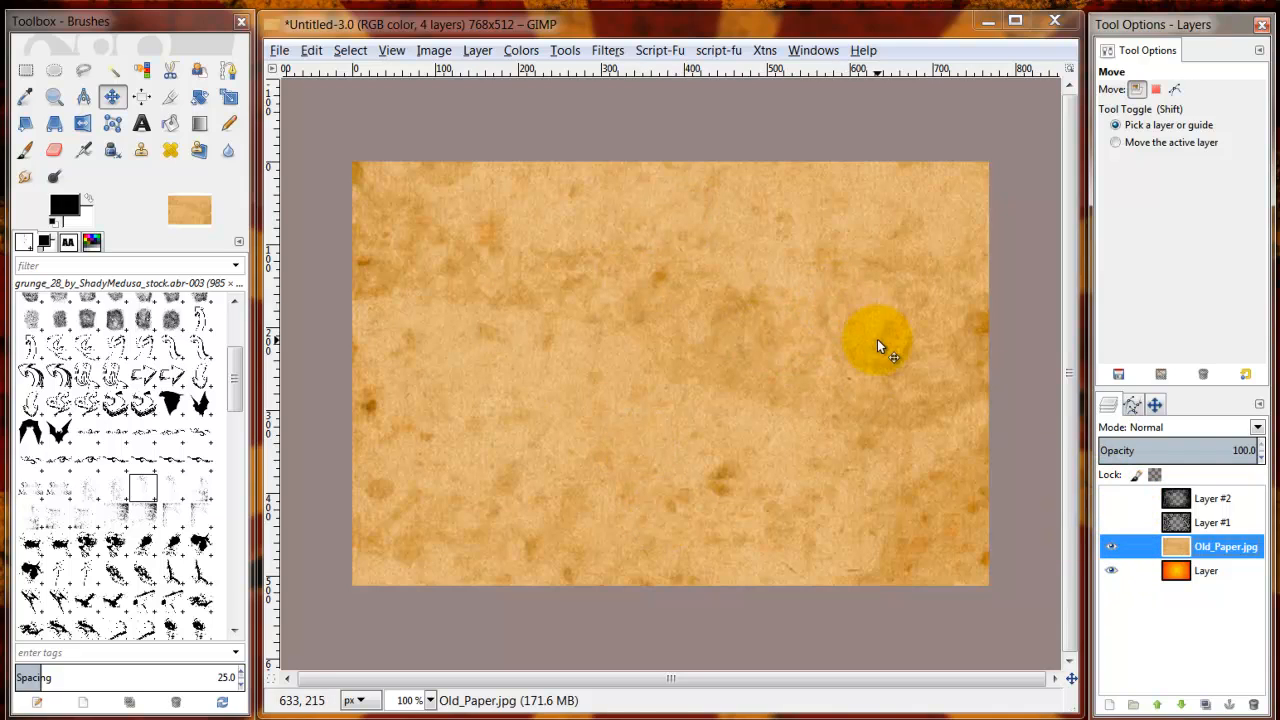
{"action": "left_click", "coordinate": [1111, 522]}
{"action": "left_click", "coordinate": [1111, 498]}
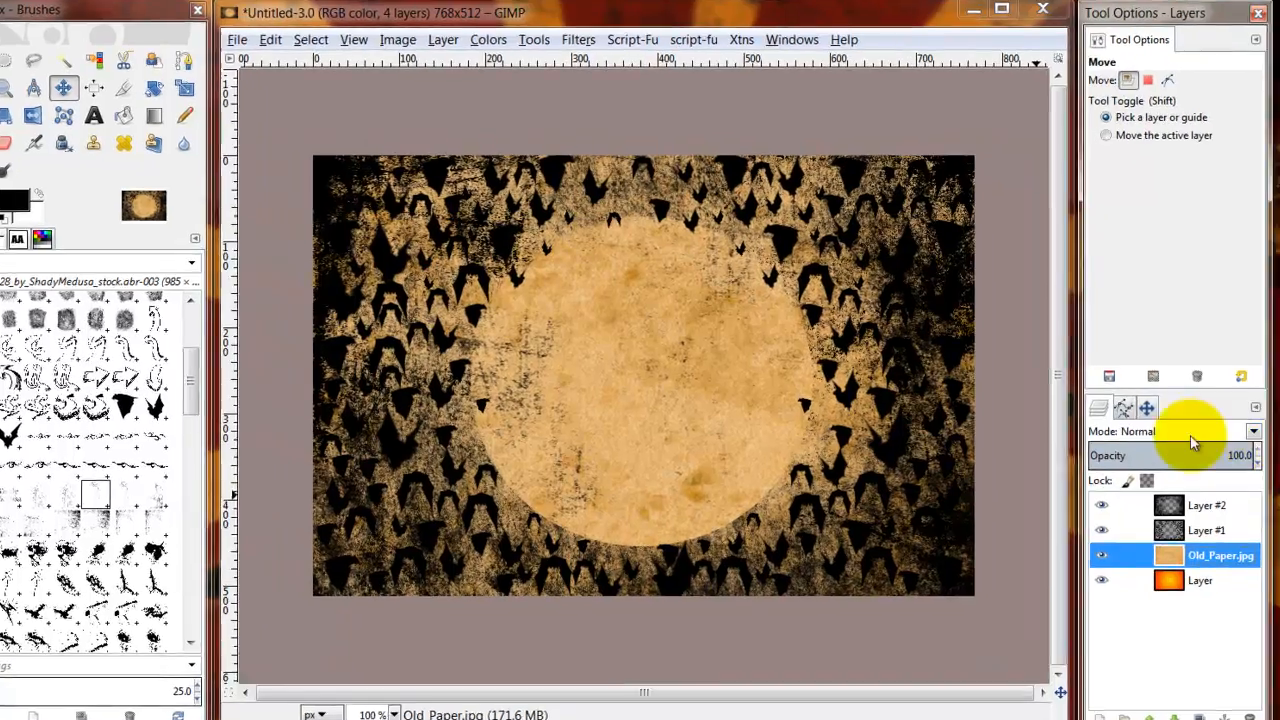
Set the Old_Paper.jpg layer to Multiply mode and lower its opacity to 81.8.
{"action": "left_click", "coordinate": [1253, 431]}
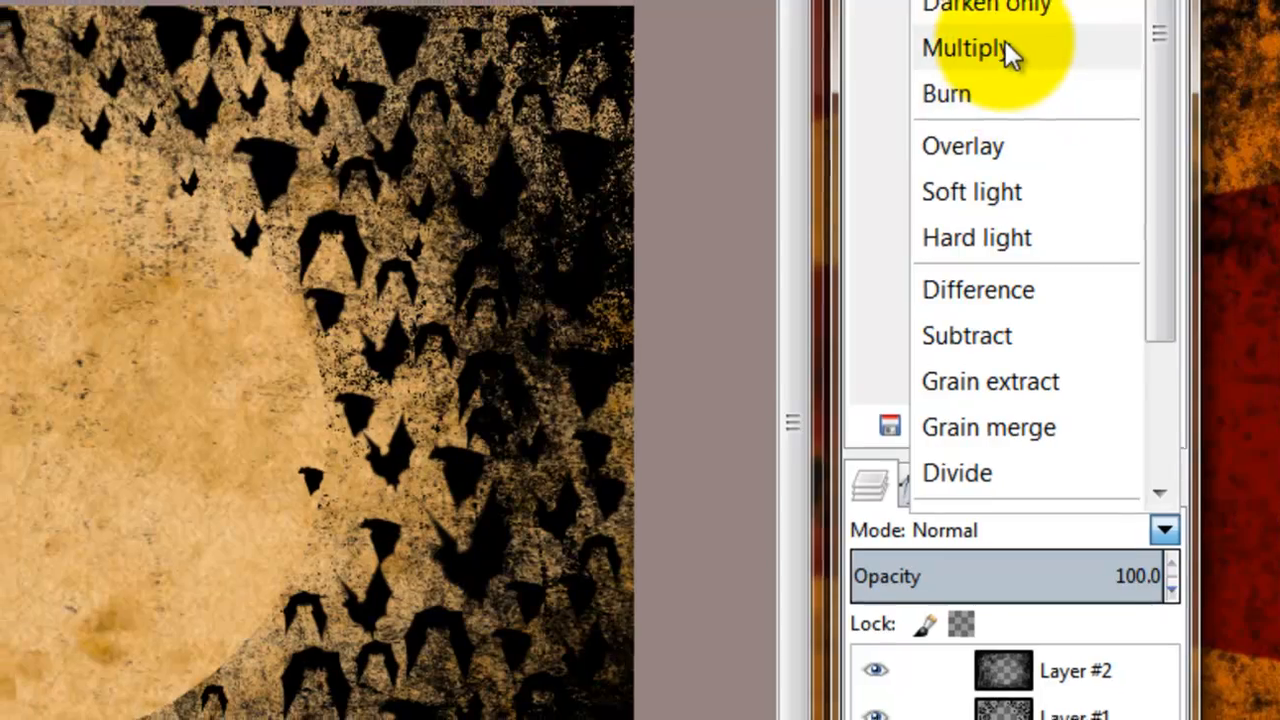
{"action": "left_click", "coordinate": [1000, 48]}
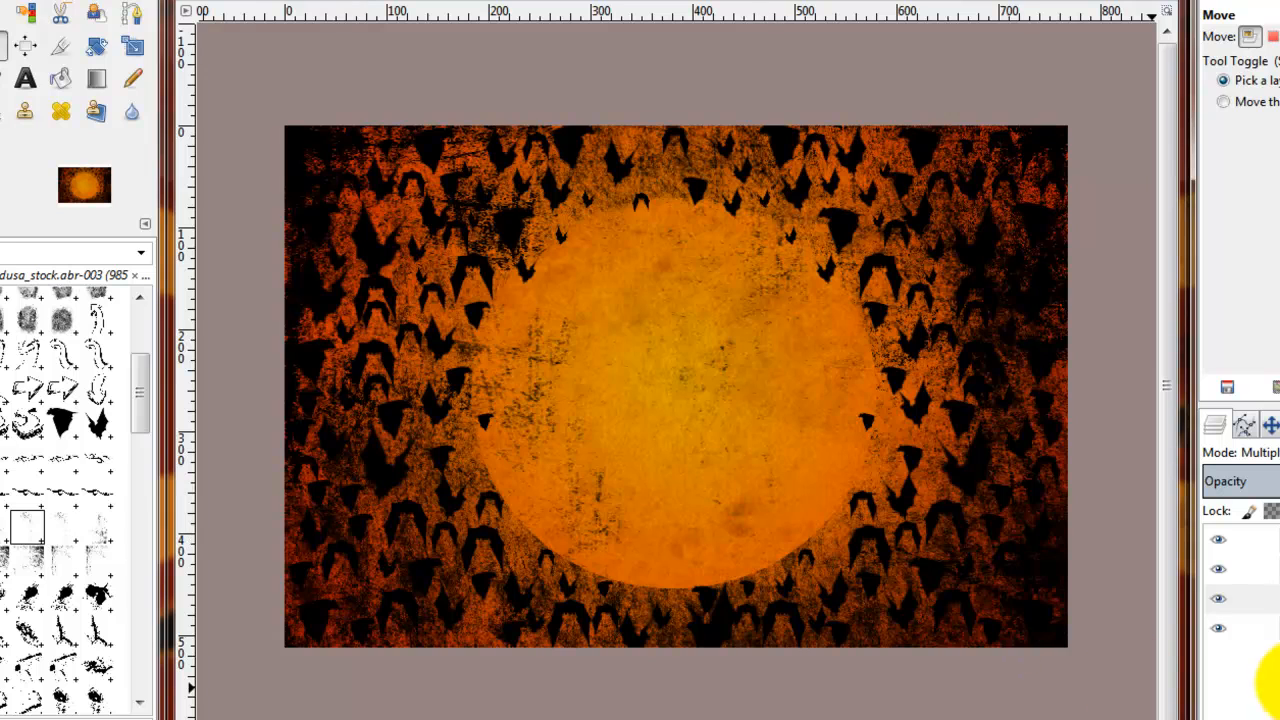
{"action": "left_click", "coordinate": [1245, 598]}
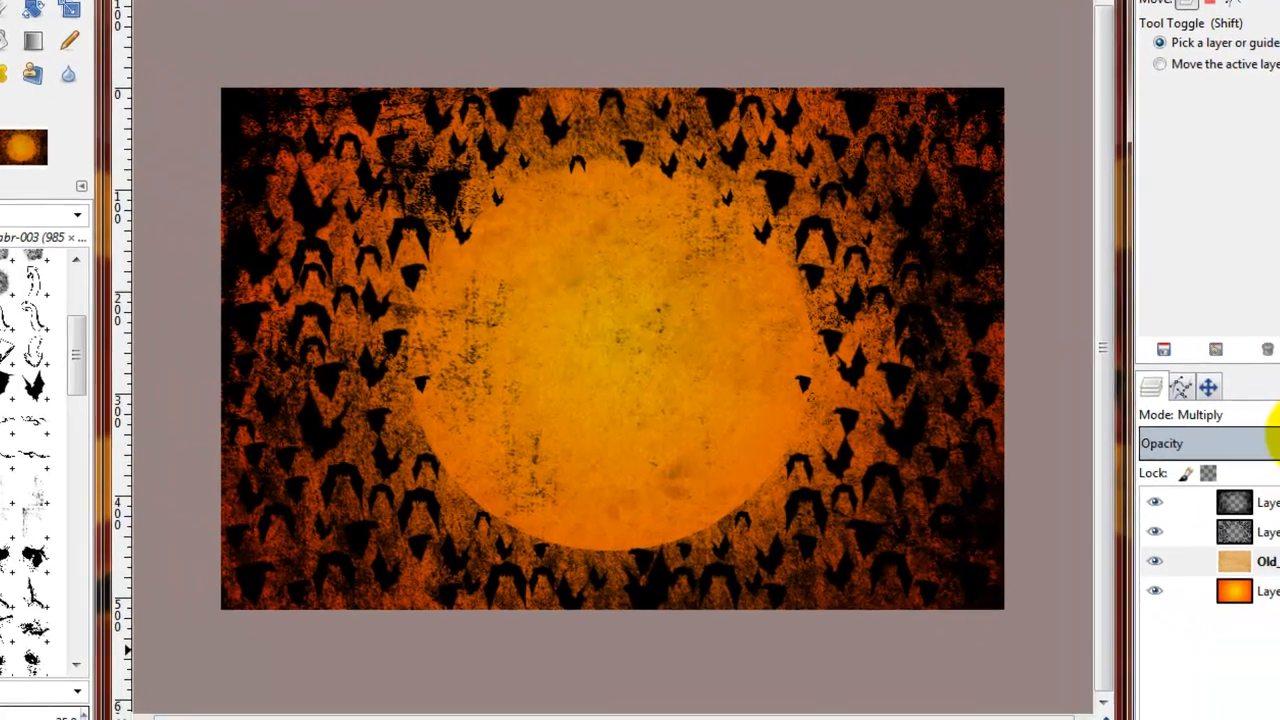
{"action": "left_click", "coordinate": [1222, 393]}
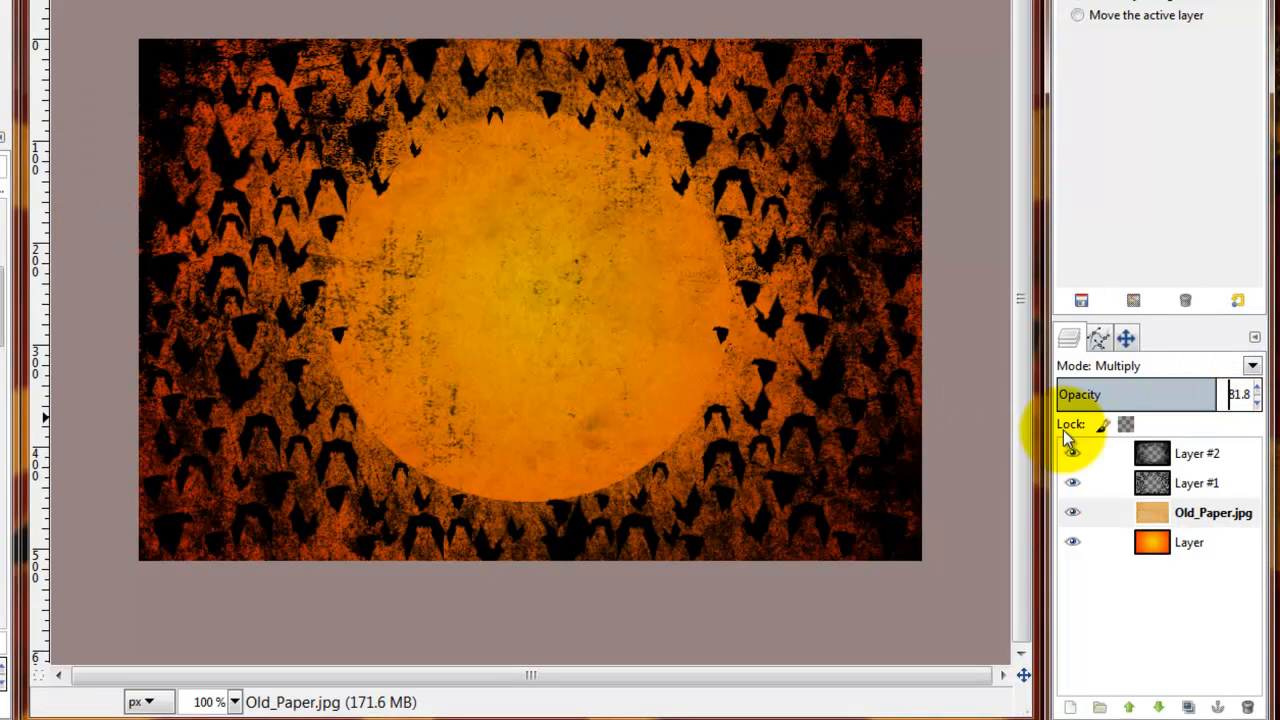
Erase some of the texture over the central circle on Layer #1, using the Eraser with the grunge brush at size 673.80.
{"action": "left_click", "coordinate": [1148, 485]}
{"action": "key", "text": "shift+e"}
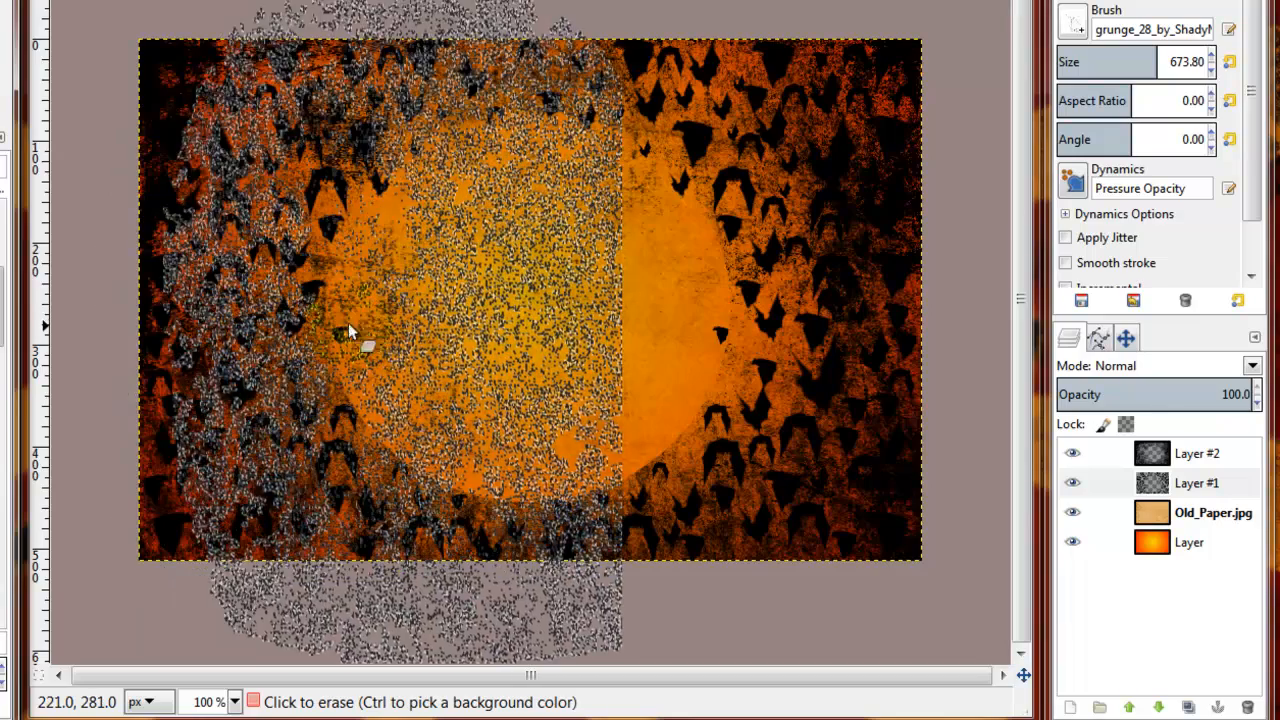
{"action": "left_click", "coordinate": [328, 322]}
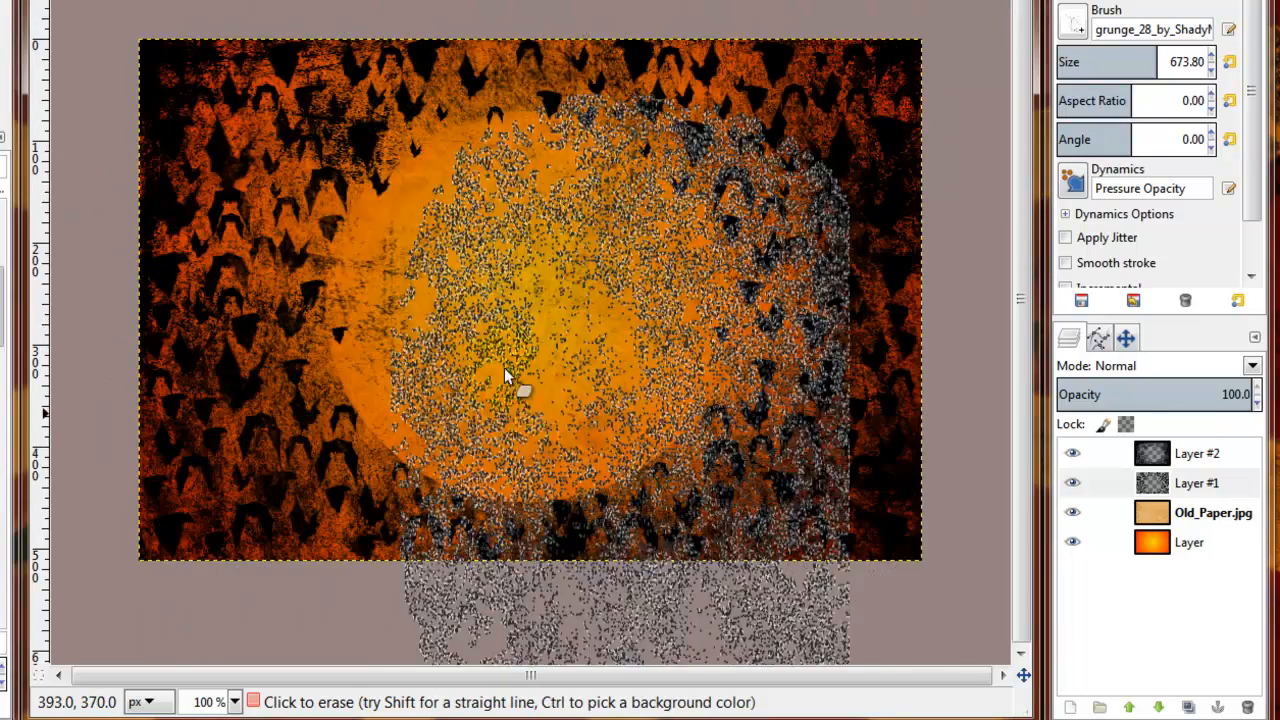
{"action": "left_click", "coordinate": [640, 286]}
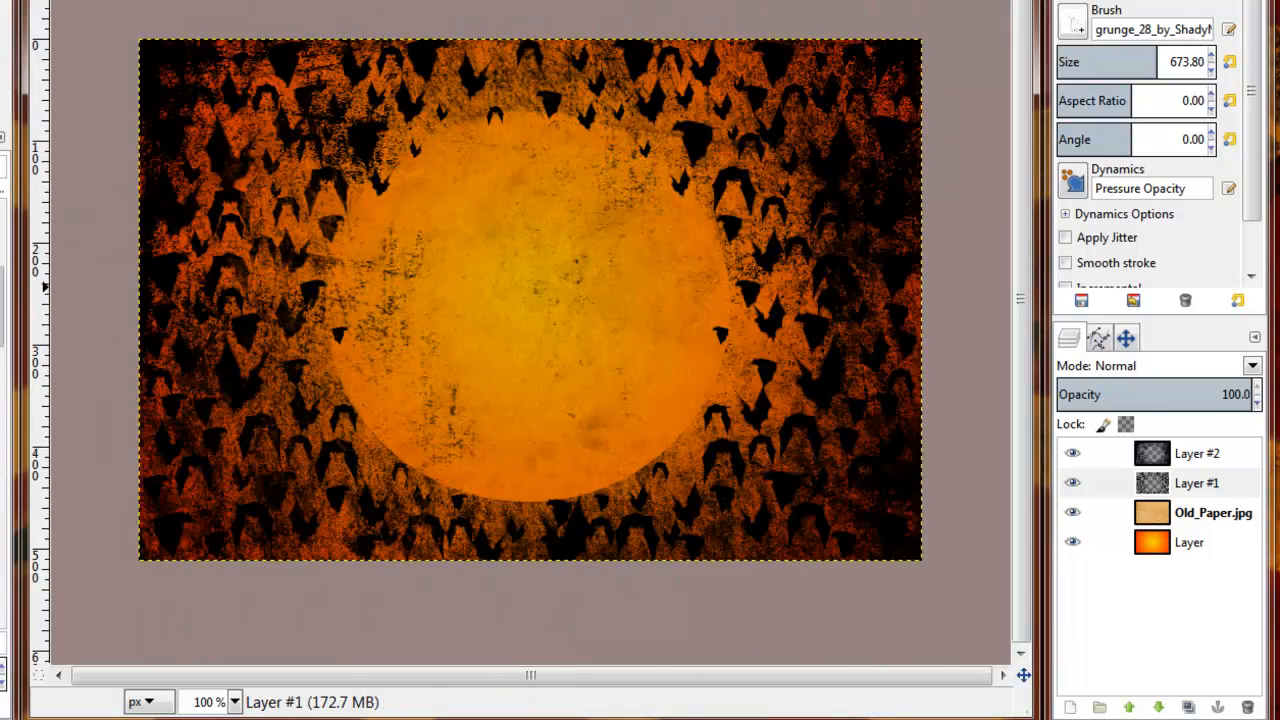
{"action": "key", "text": "m"}
Above Layer #2, add a text box about 344 × 93 px across the upper circle reading HAlloween in Ghoulish at 50 px.
{"action": "left_click", "coordinate": [1166, 456]}
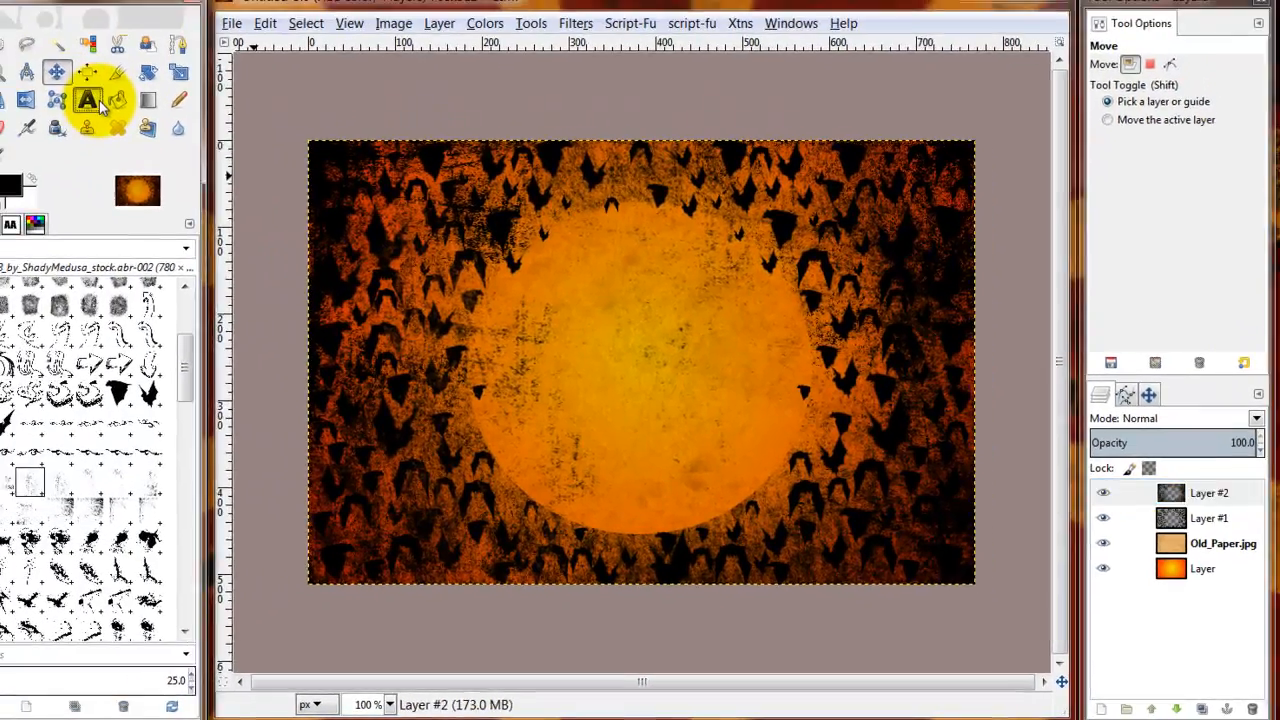
{"action": "left_click", "coordinate": [97, 104]}
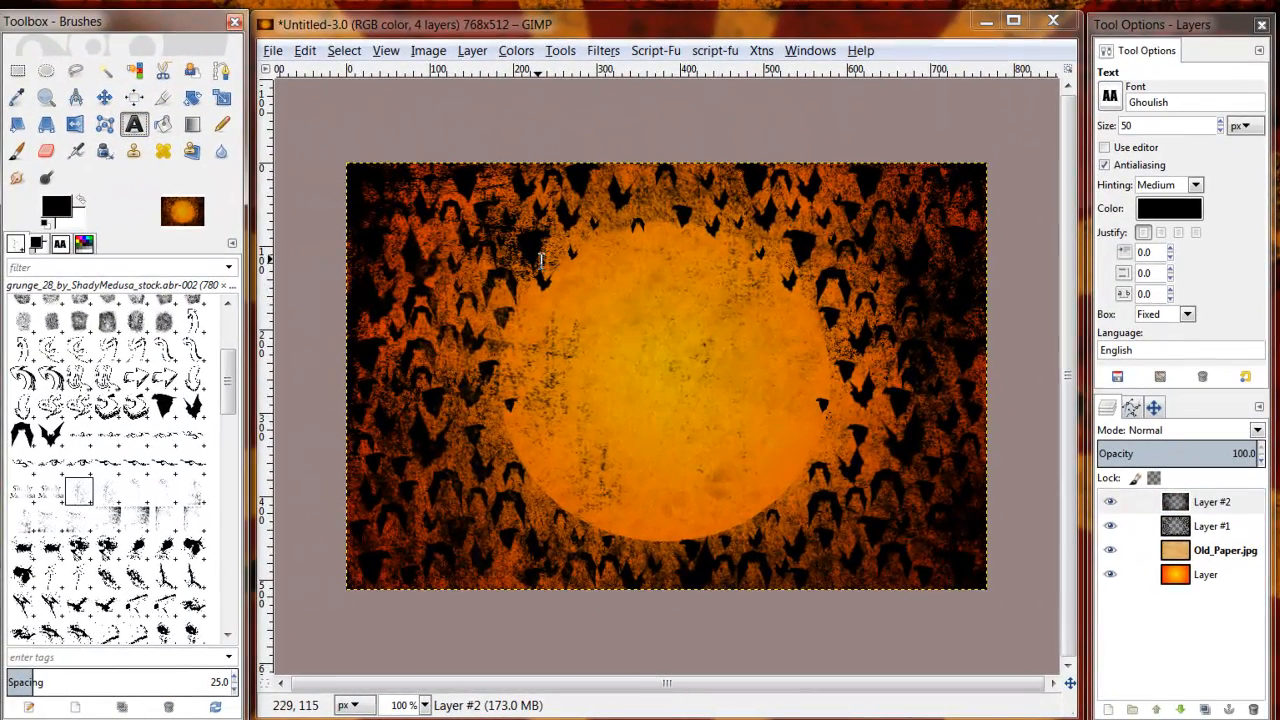
{"action": "left_click_drag", "start_coordinate": [539, 259], "coordinate": [826, 338]}
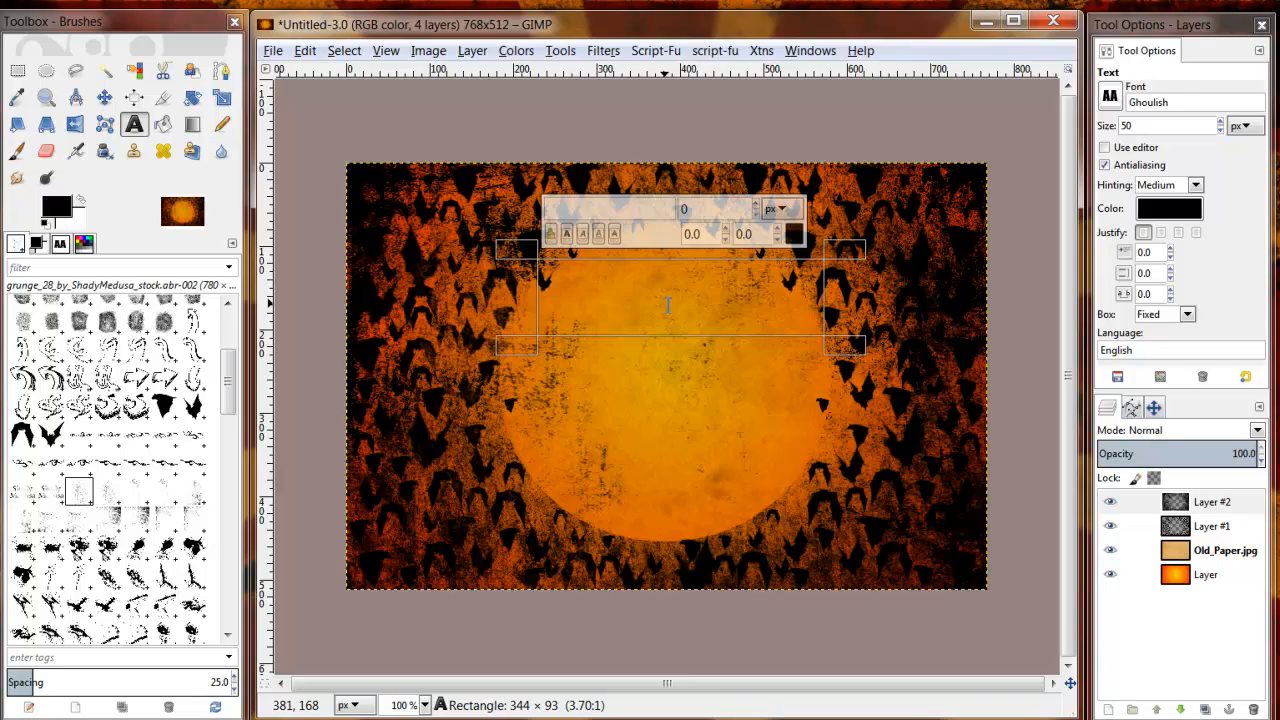
{"action": "type", "text": "Hollow"}
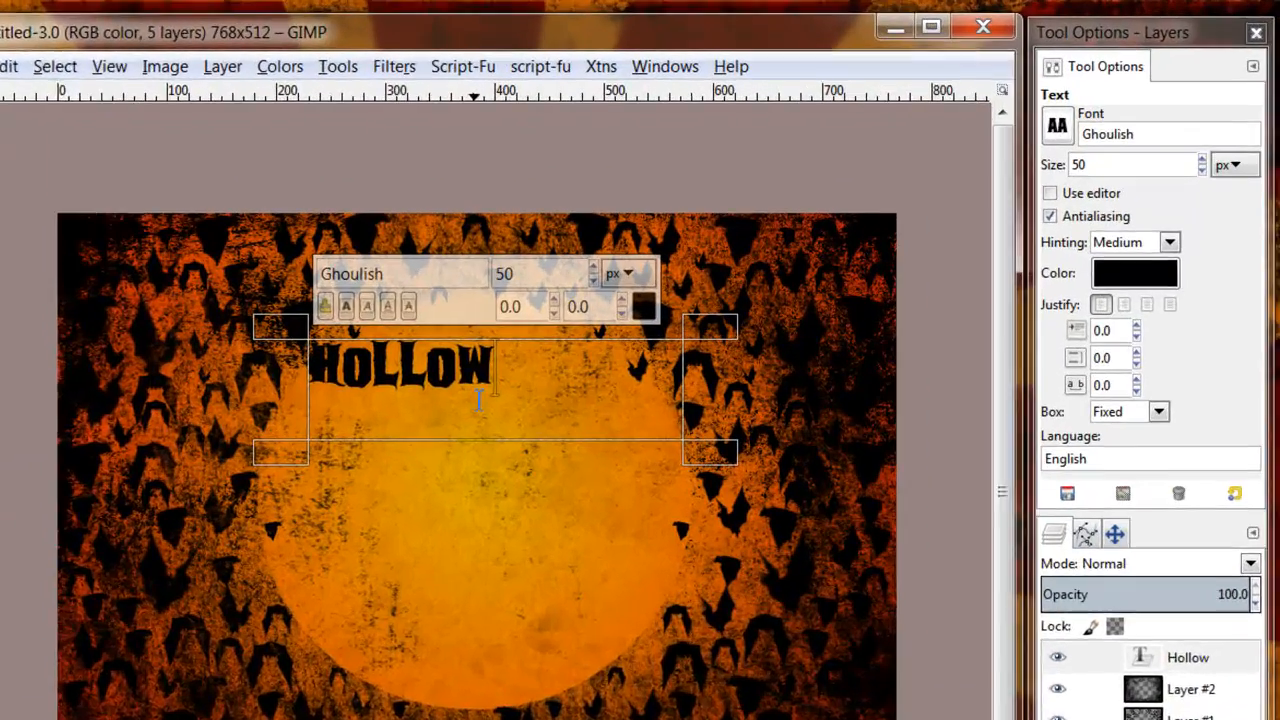
{"action": "key", "text": "BackSpace"}
{"action": "key", "text": "BackSpace"}
{"action": "key", "text": "BackSpace"}
{"action": "key", "text": "BackSpace"}
{"action": "key", "text": "BackSpace"}
{"action": "type", "text": "a"}
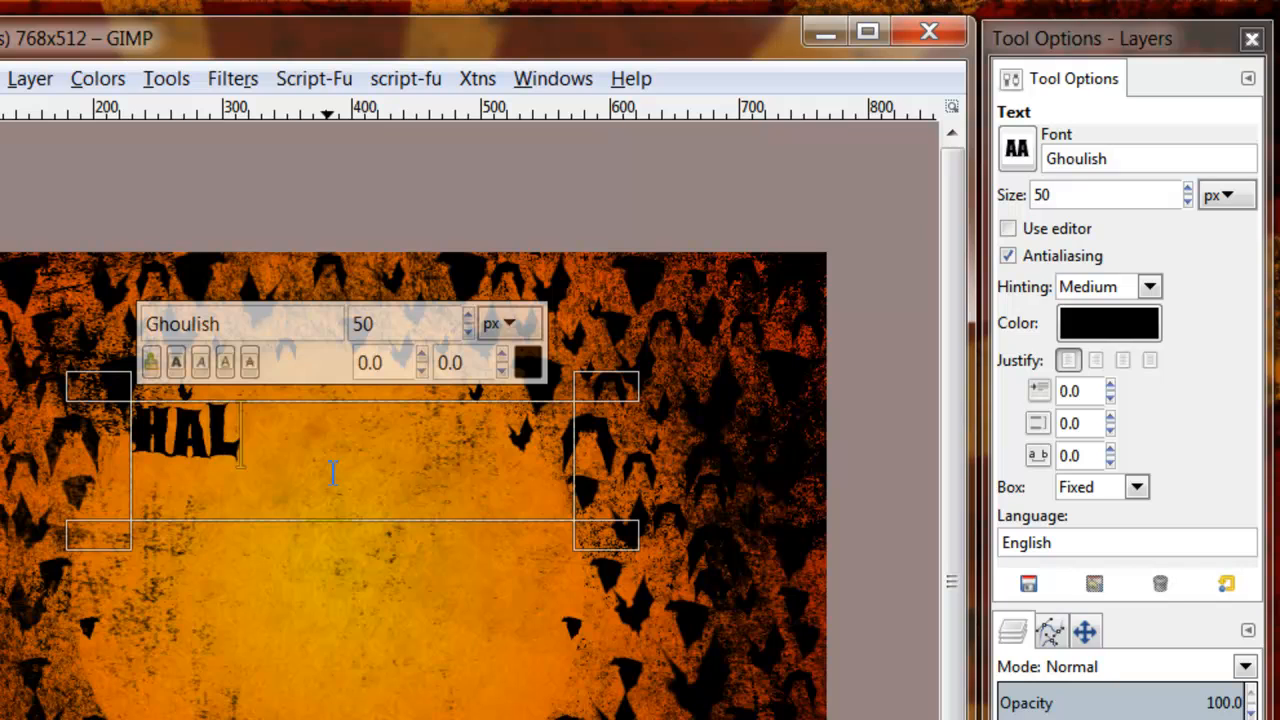
{"action": "type", "text": "lloww"}
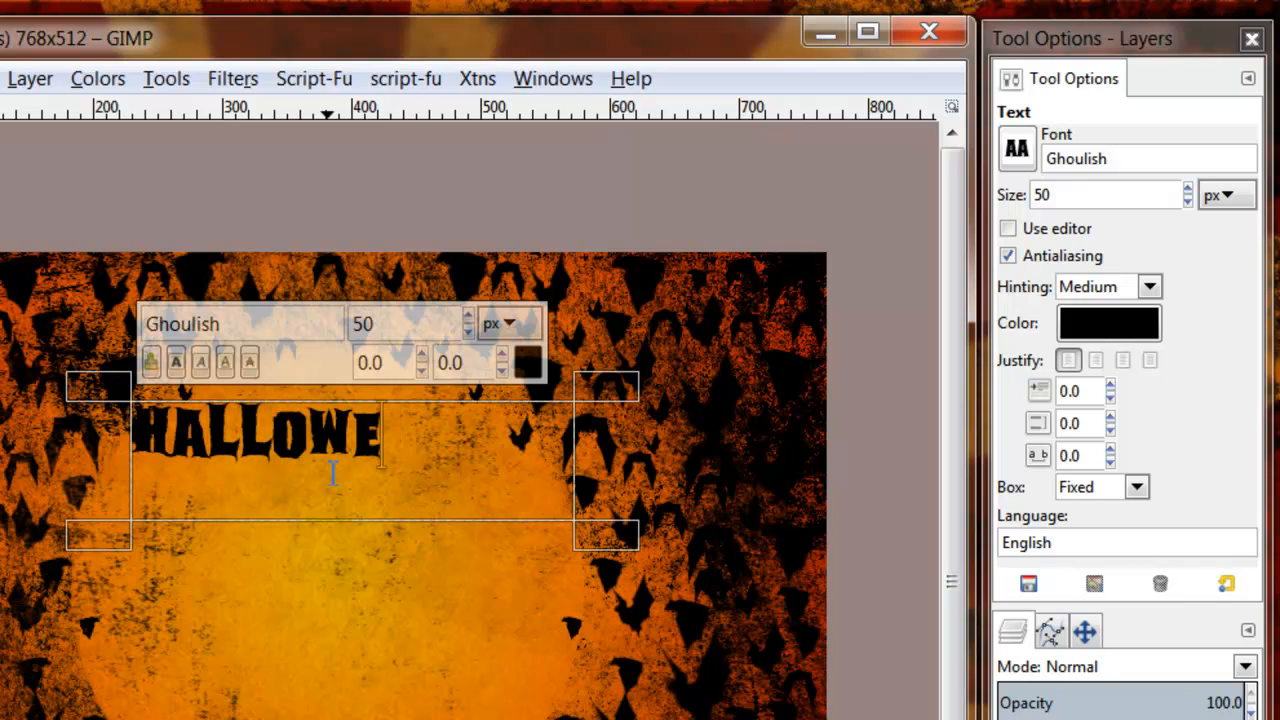
{"action": "type", "text": "en"}
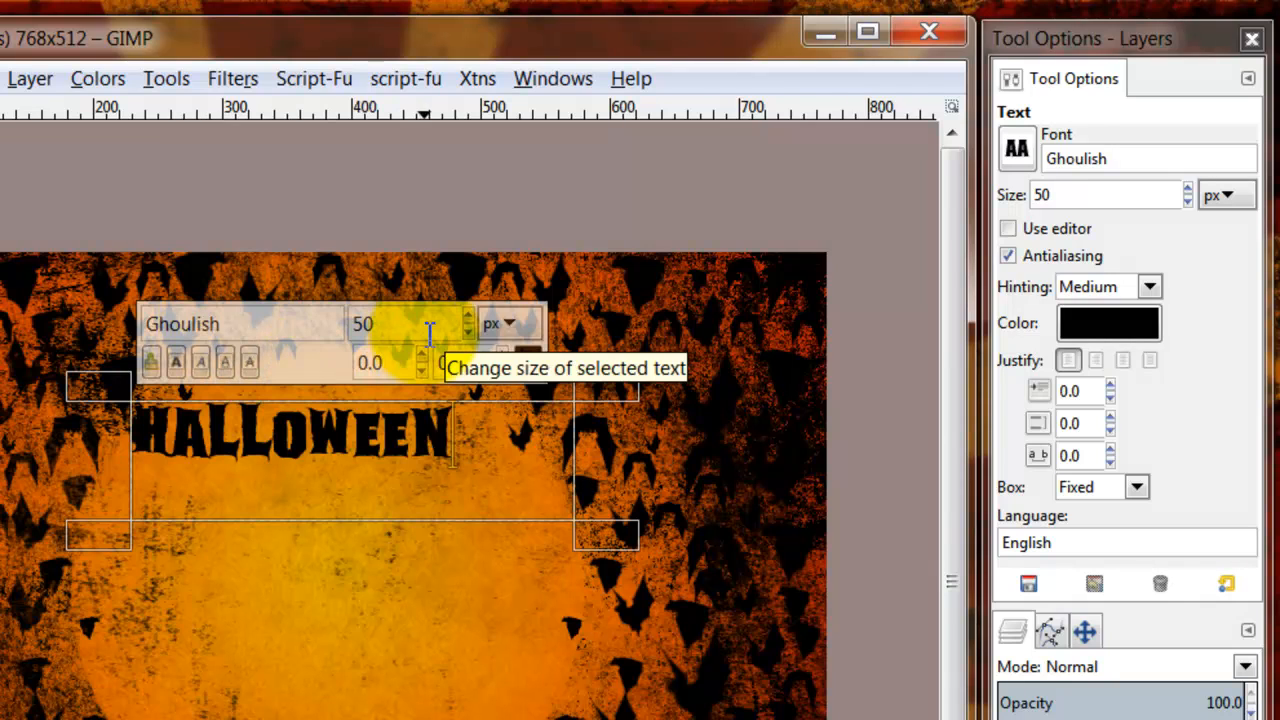
Enlarge the whole Halloween heading to 71 px.
{"action": "left_click_drag", "start_coordinate": [450, 440], "coordinate": [130, 450]}
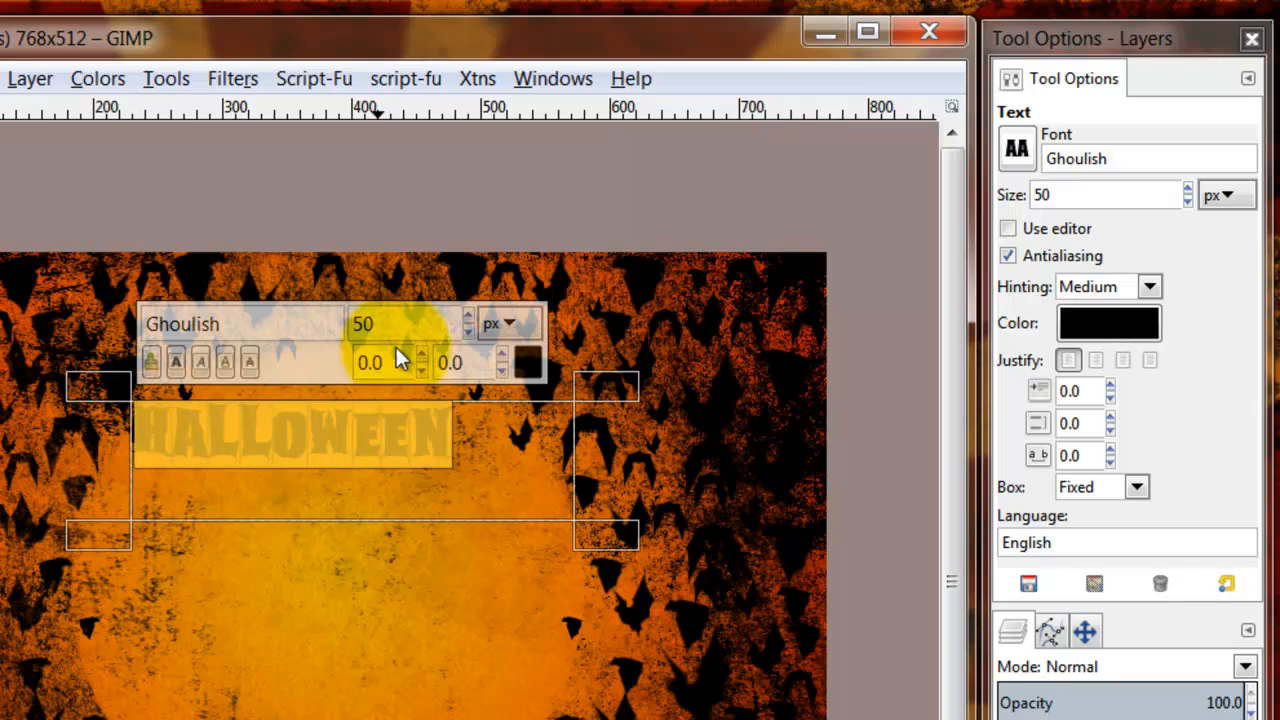
{"action": "left_click", "coordinate": [467, 316]}
{"action": "left_click", "coordinate": [467, 316]}
{"action": "left_click", "coordinate": [467, 316]}
{"action": "left_click", "coordinate": [467, 318]}
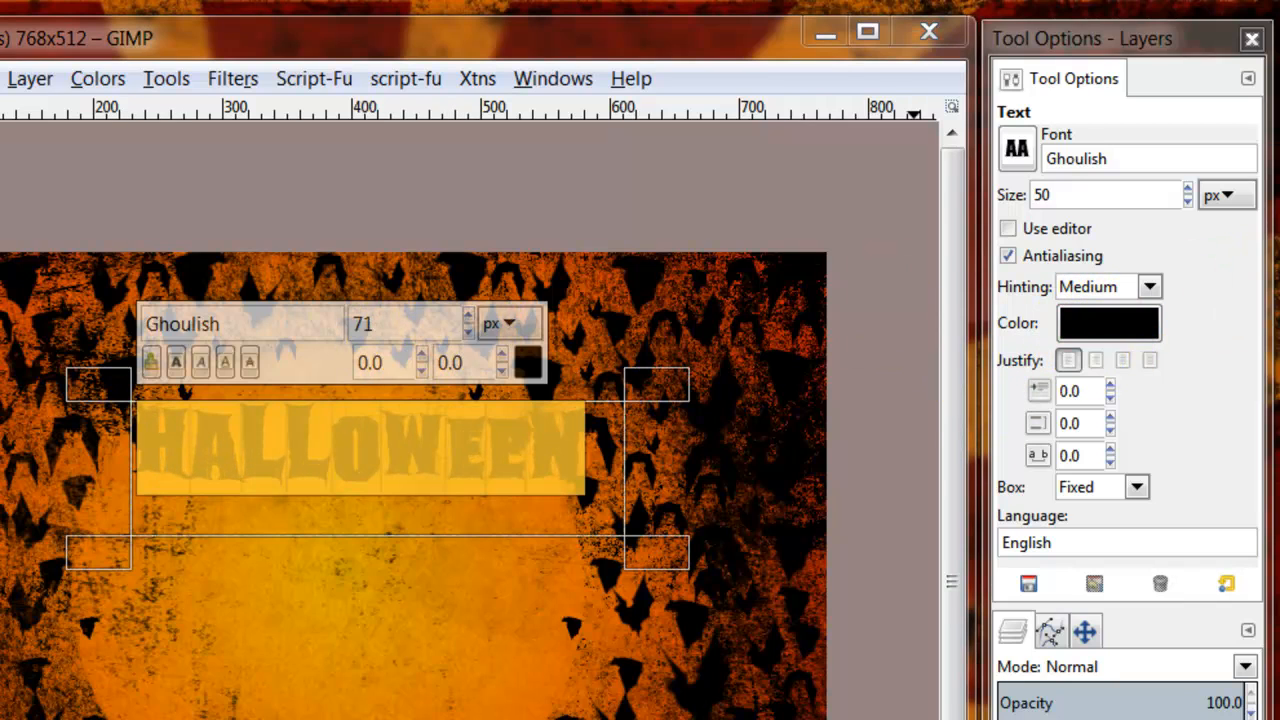
Recolor the Halloween heading light gray and finish editing the text.
{"action": "left_click_drag", "start_coordinate": [1279, 218], "coordinate": [286, 218]}
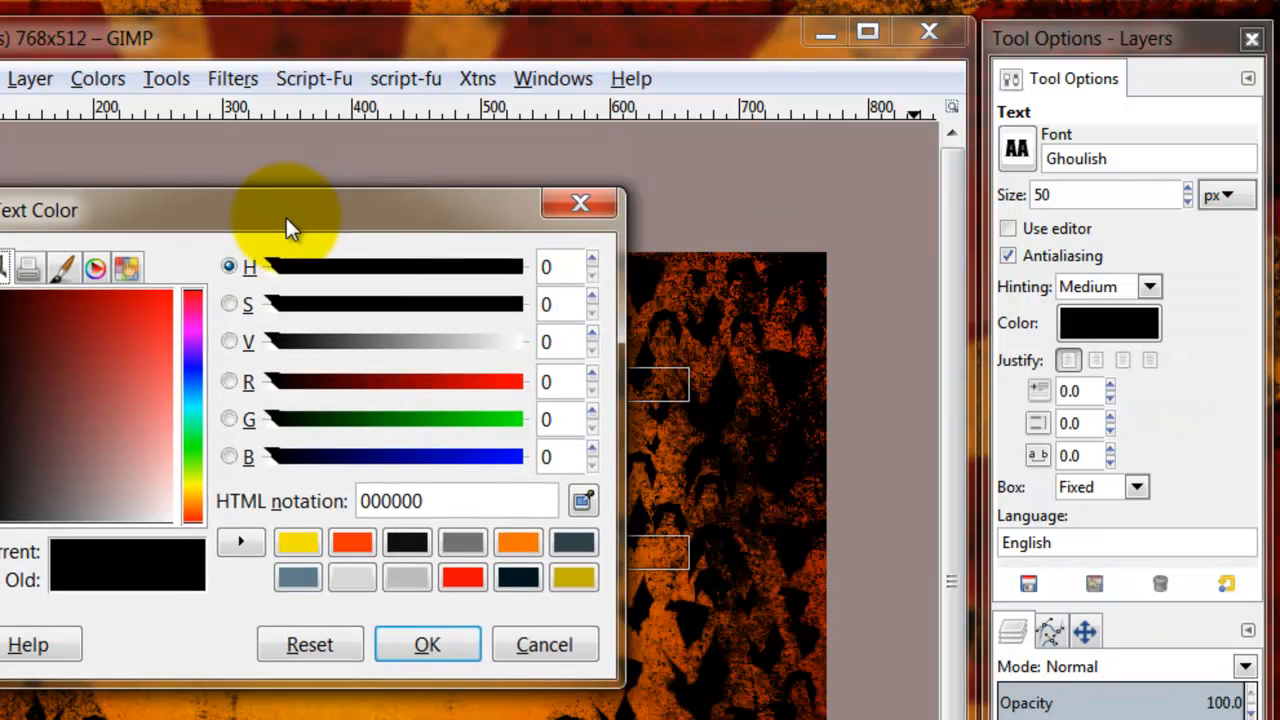
{"action": "left_click", "coordinate": [353, 580]}
{"action": "left_click", "coordinate": [427, 645]}
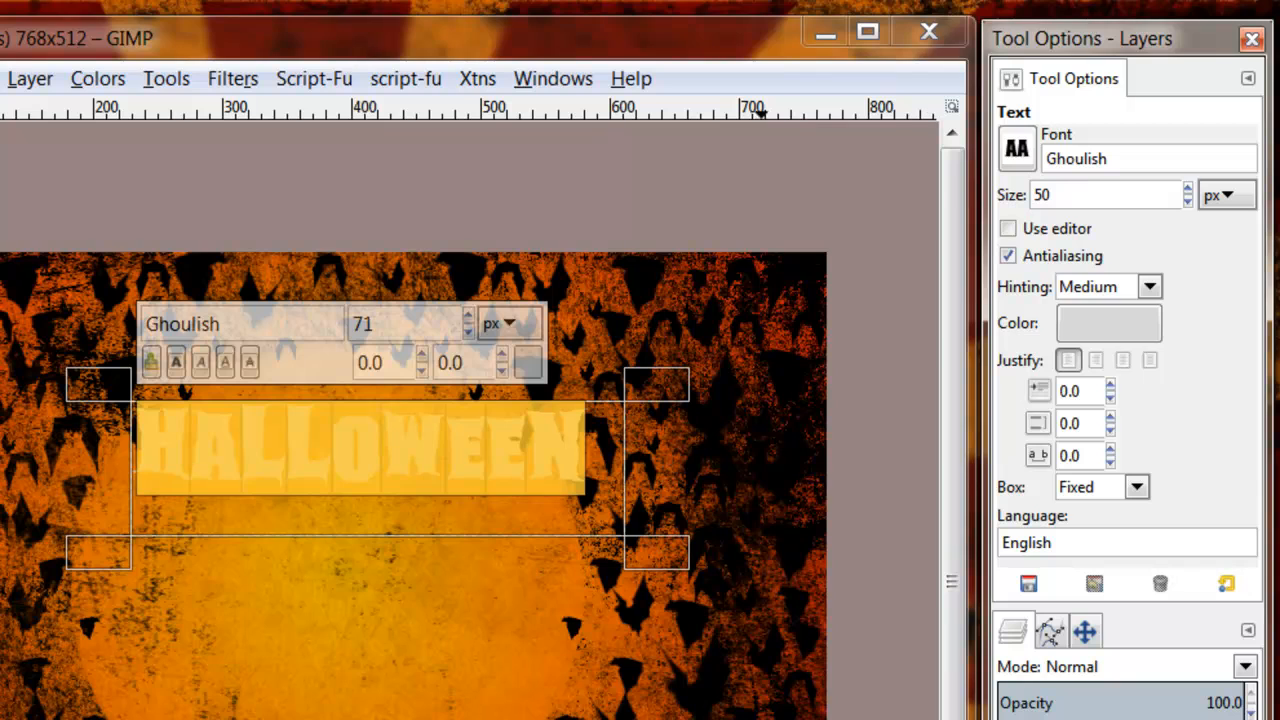
{"action": "key", "text": "Escape"}
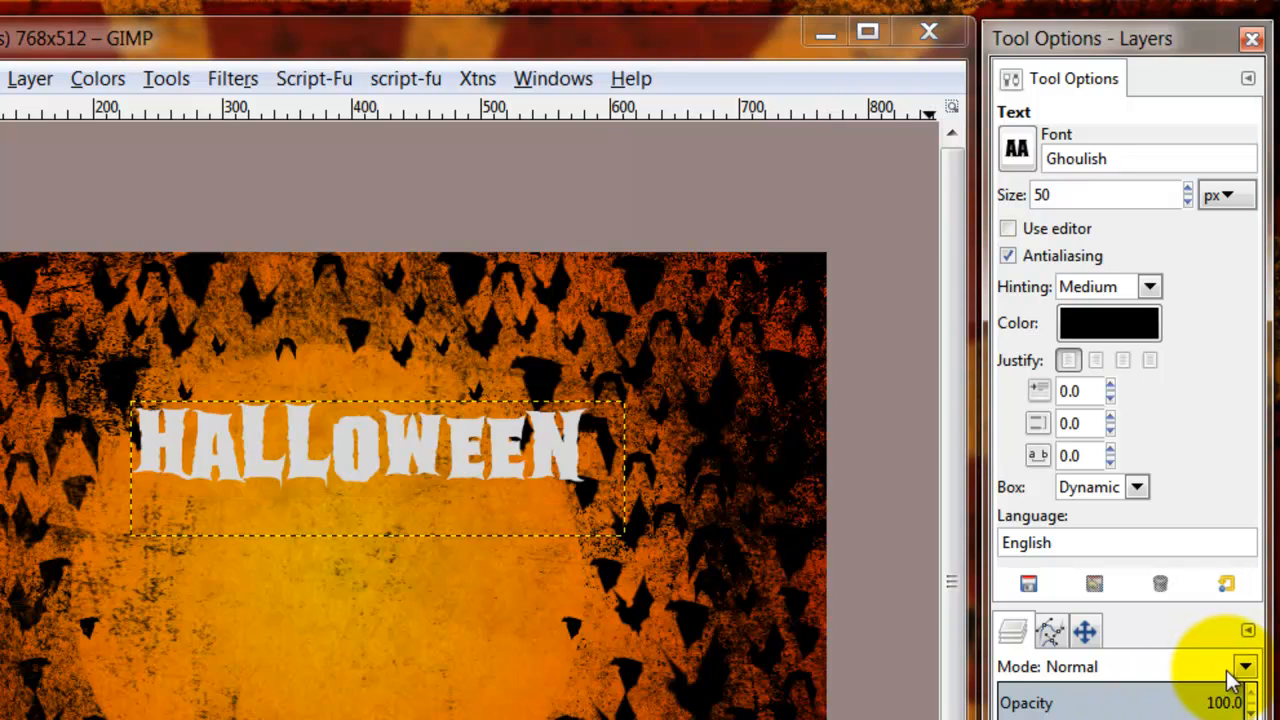
Set the Halloween text layer to Overlay mode and move it slightly down and left to center it across the circle.
{"action": "left_click", "coordinate": [1245, 667]}
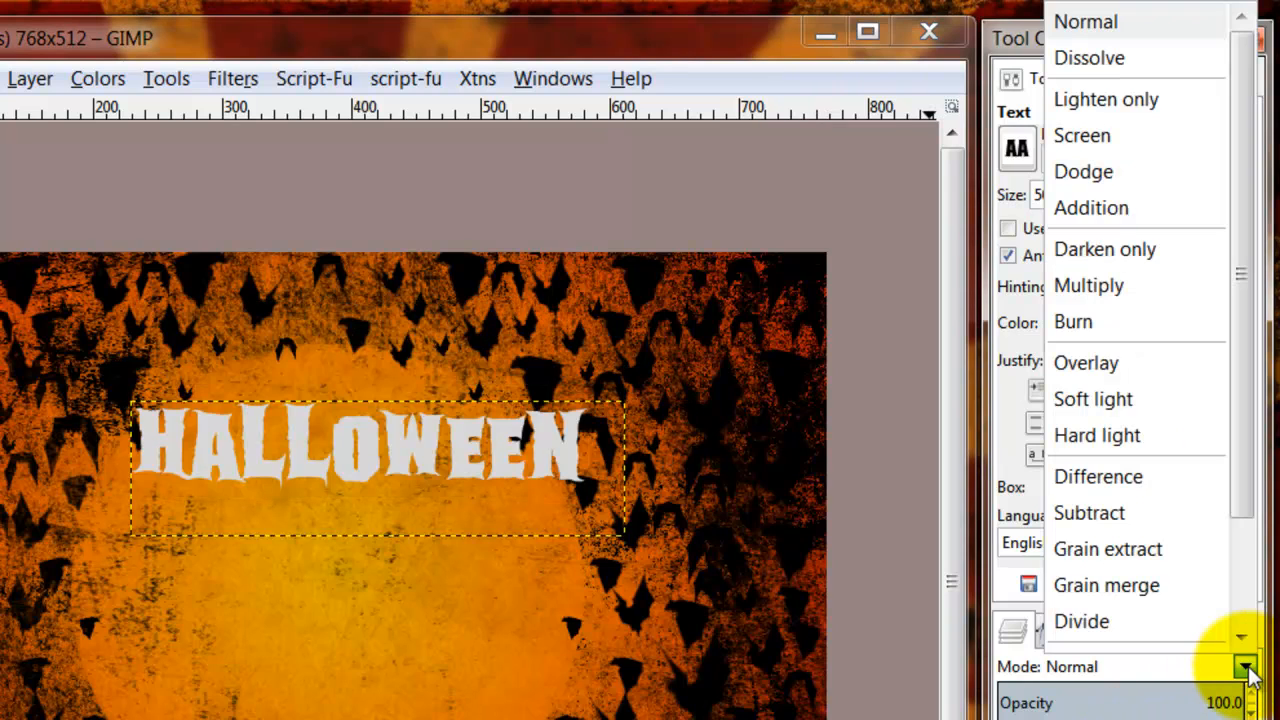
{"action": "left_click", "coordinate": [1108, 368]}
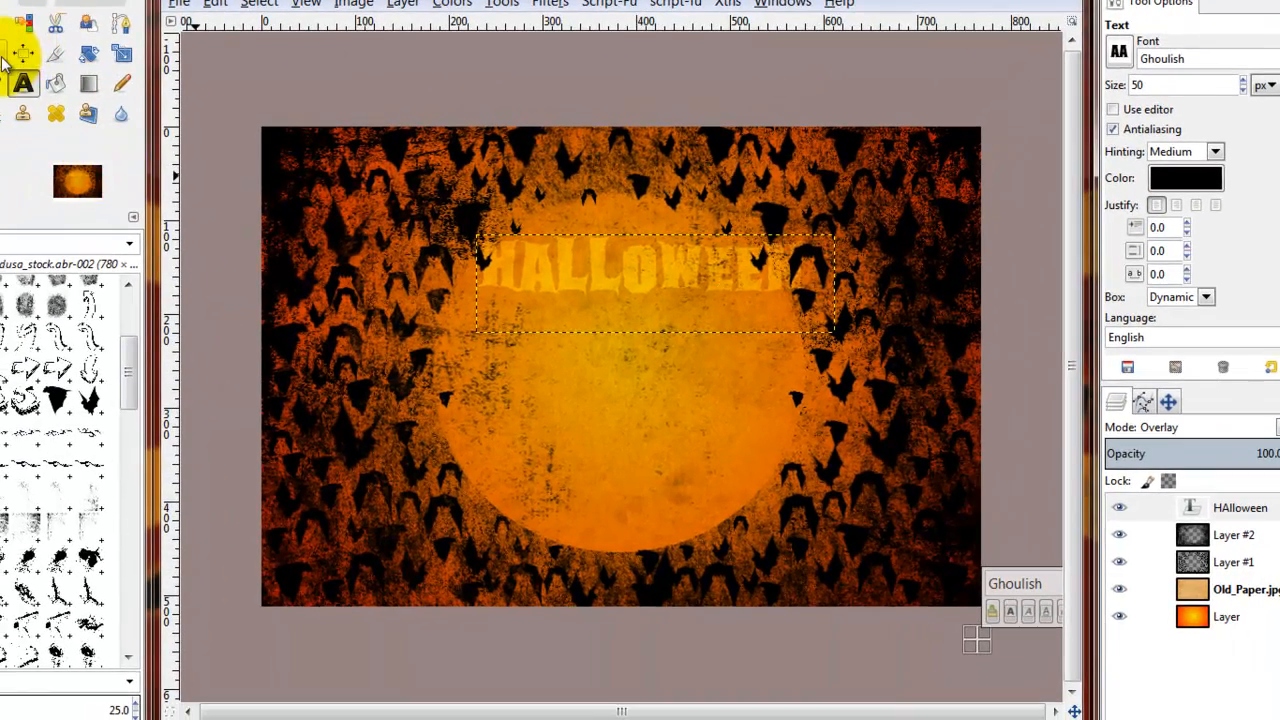
{"action": "left_click", "coordinate": [22, 54]}
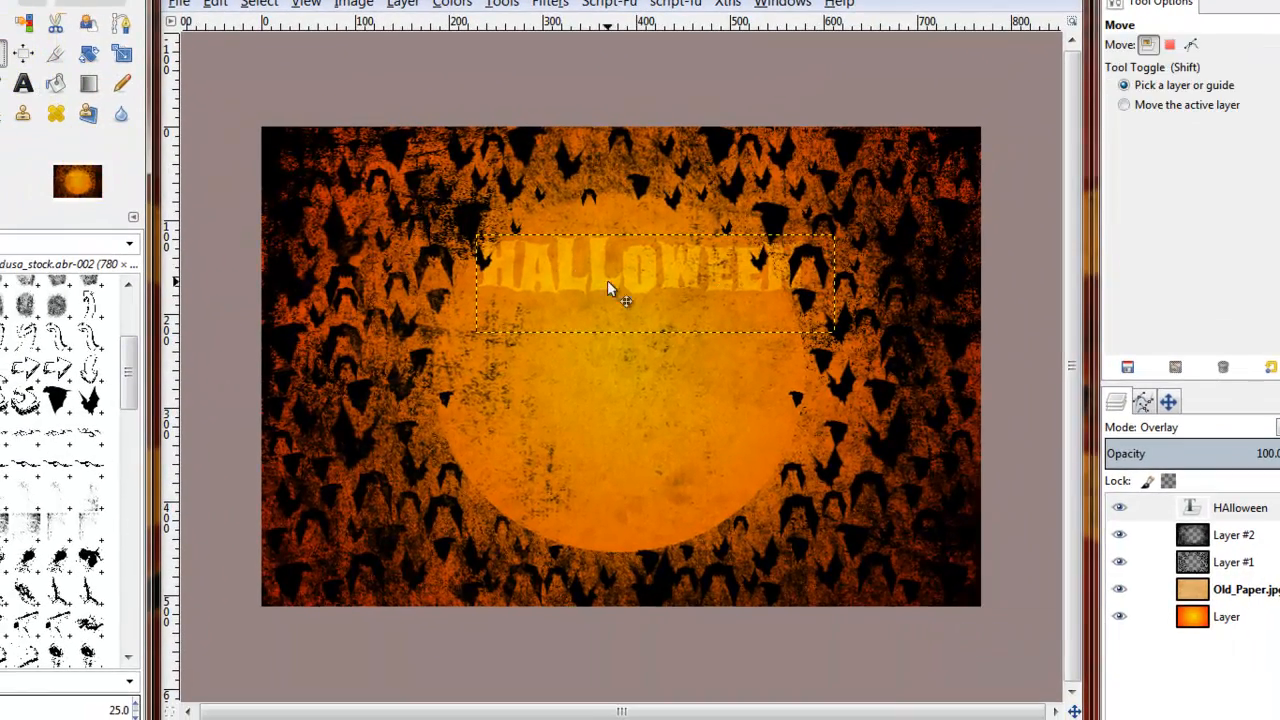
{"action": "left_click_drag", "start_coordinate": [689, 265], "coordinate": [663, 293]}
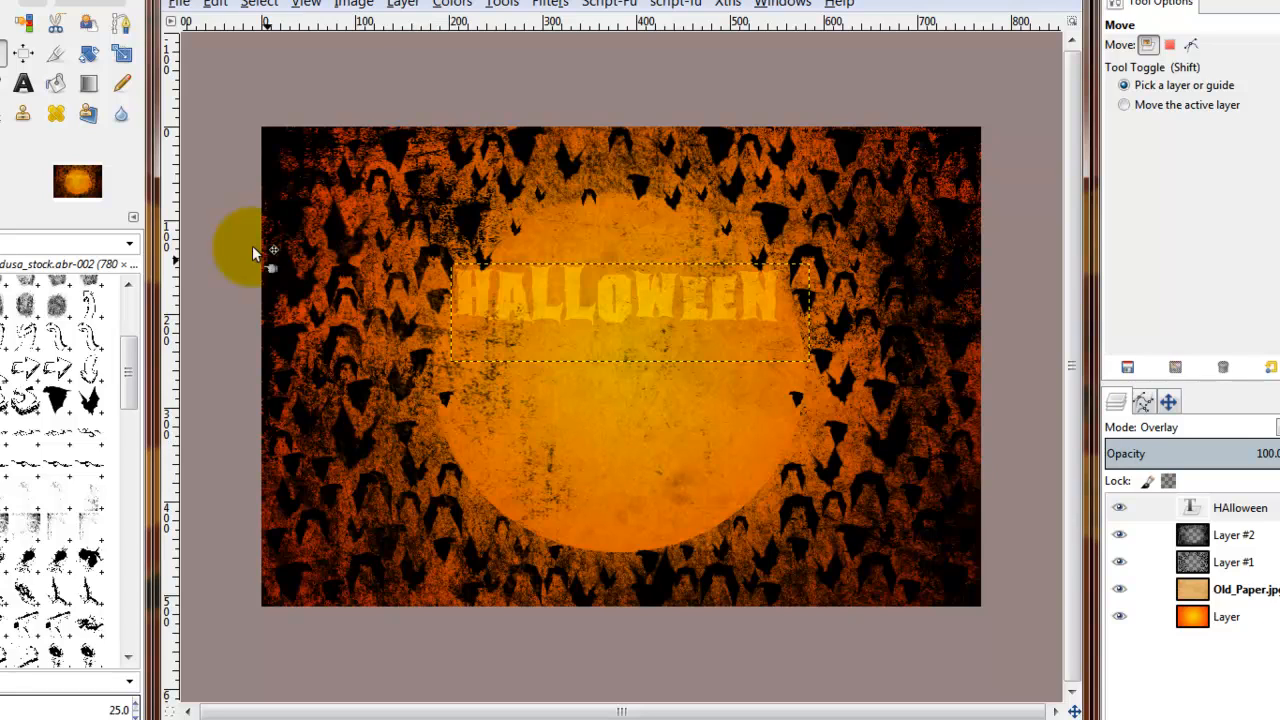
Draw a second text box about 348 × 180 px below the Halloween heading and choose the Face Your Fears font for it.
{"action": "left_click", "coordinate": [23, 83]}
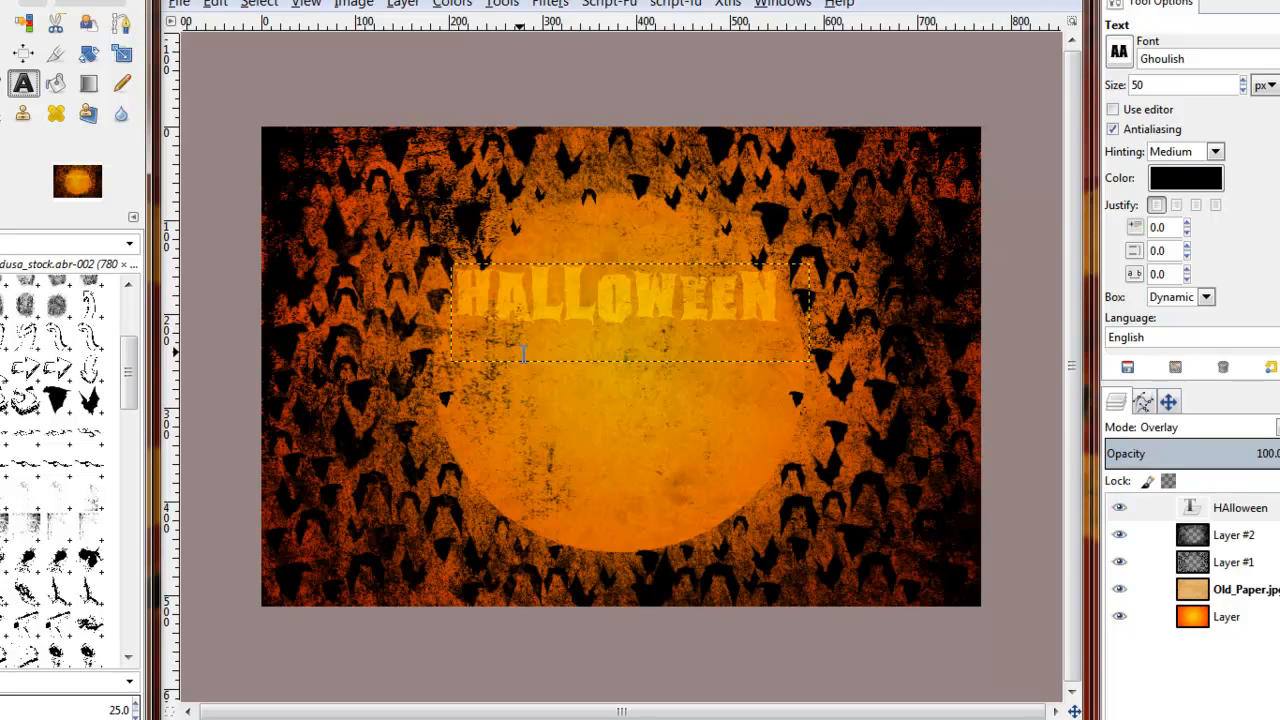
{"action": "left_click", "coordinate": [483, 337]}
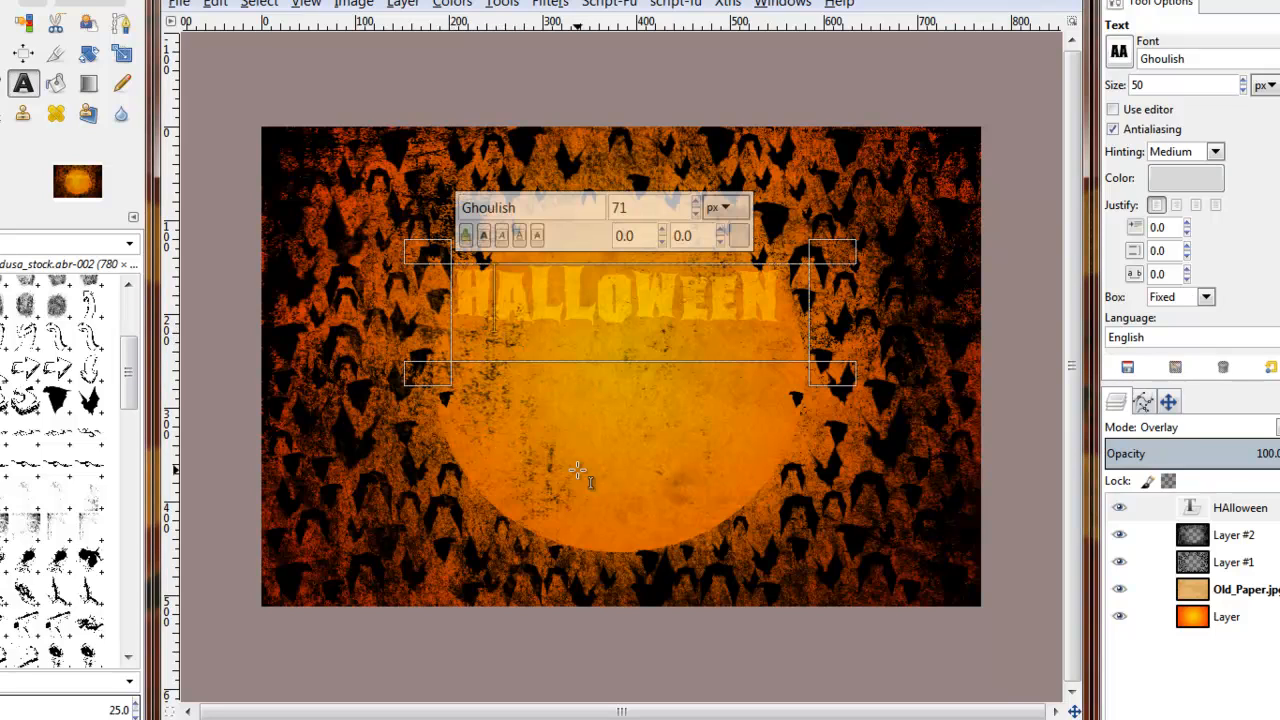
{"action": "left_click_drag", "start_coordinate": [753, 503], "coordinate": [471, 337]}
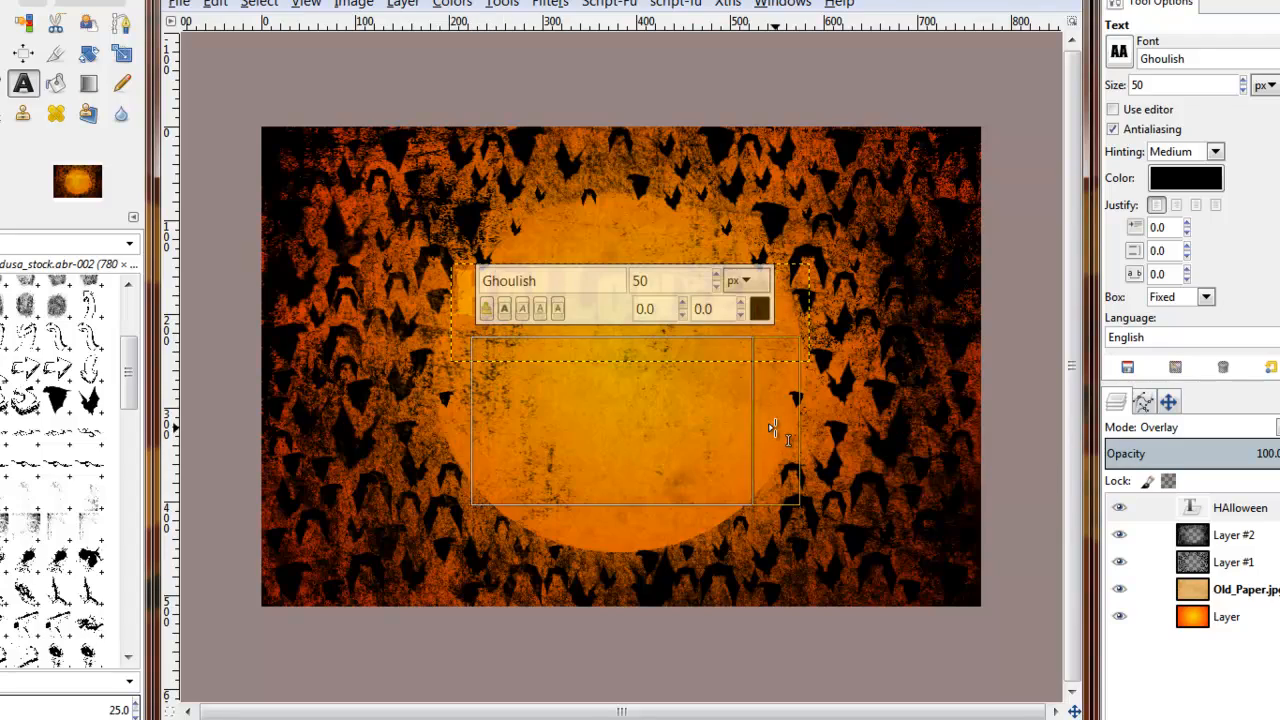
{"action": "left_click_drag", "start_coordinate": [774, 428], "coordinate": [816, 435]}
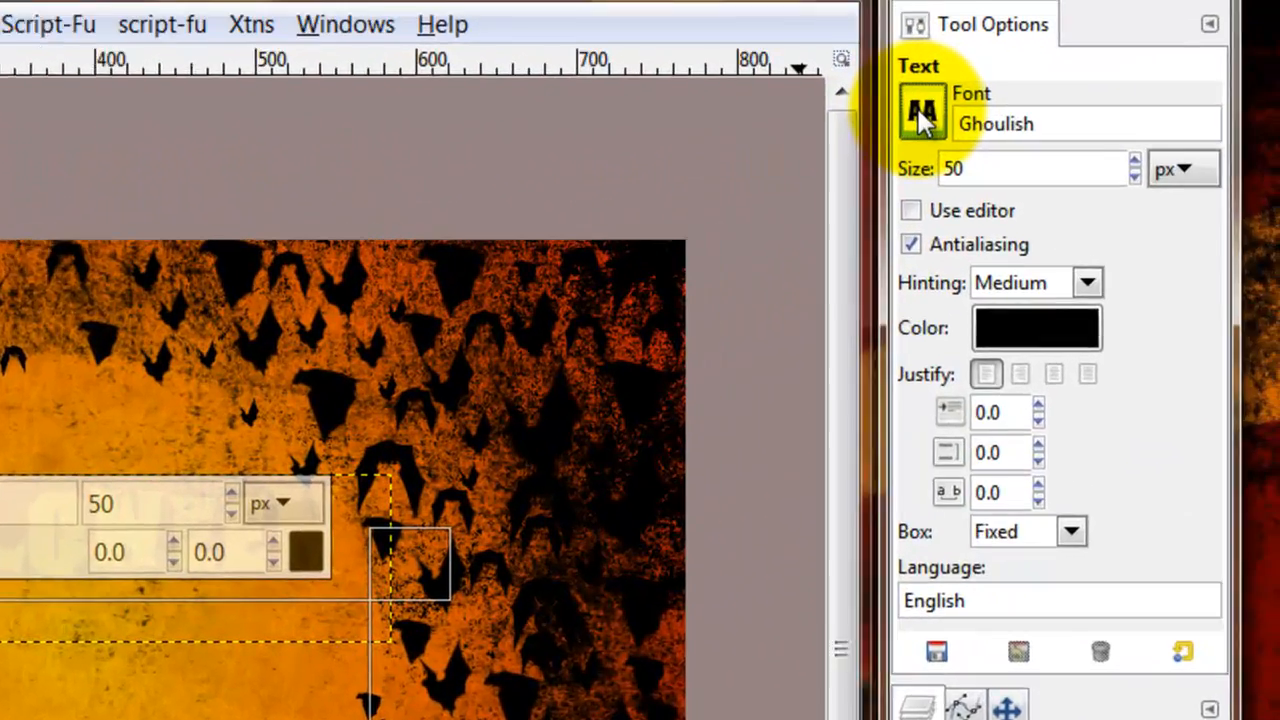
{"action": "left_click", "coordinate": [1119, 52]}
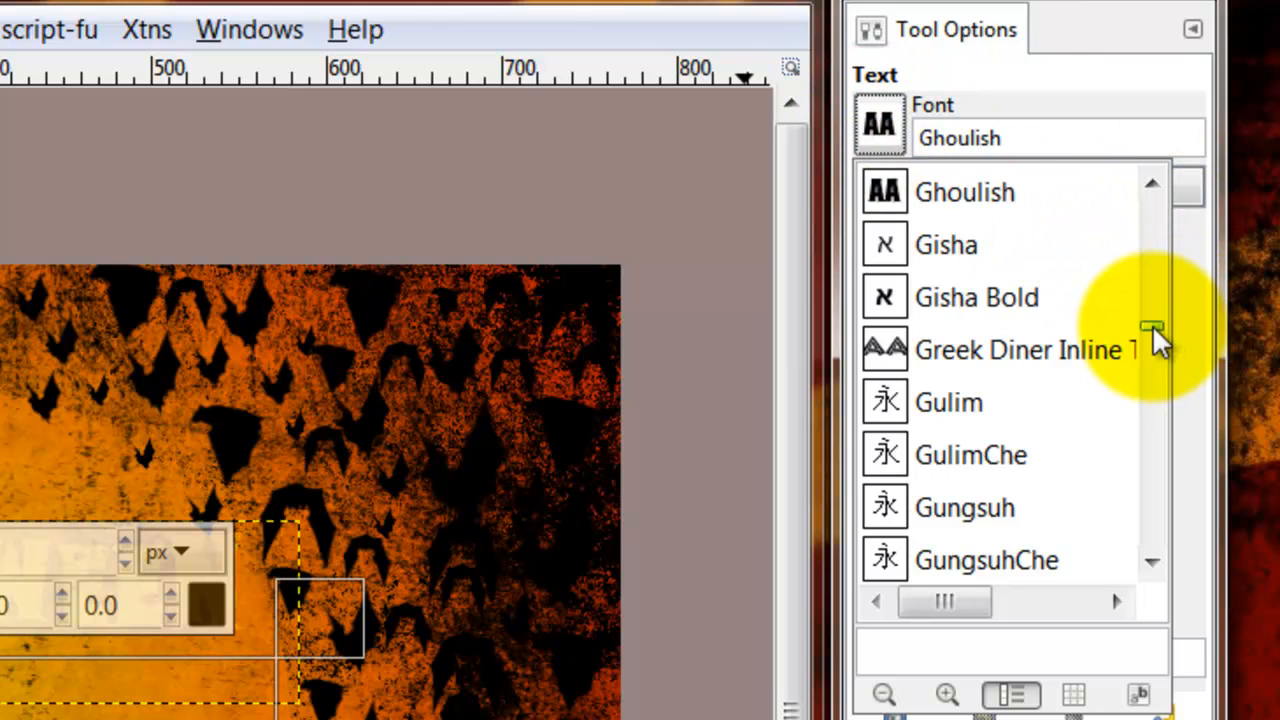
{"action": "left_click_drag", "start_coordinate": [1153, 326], "coordinate": [1152, 311]}
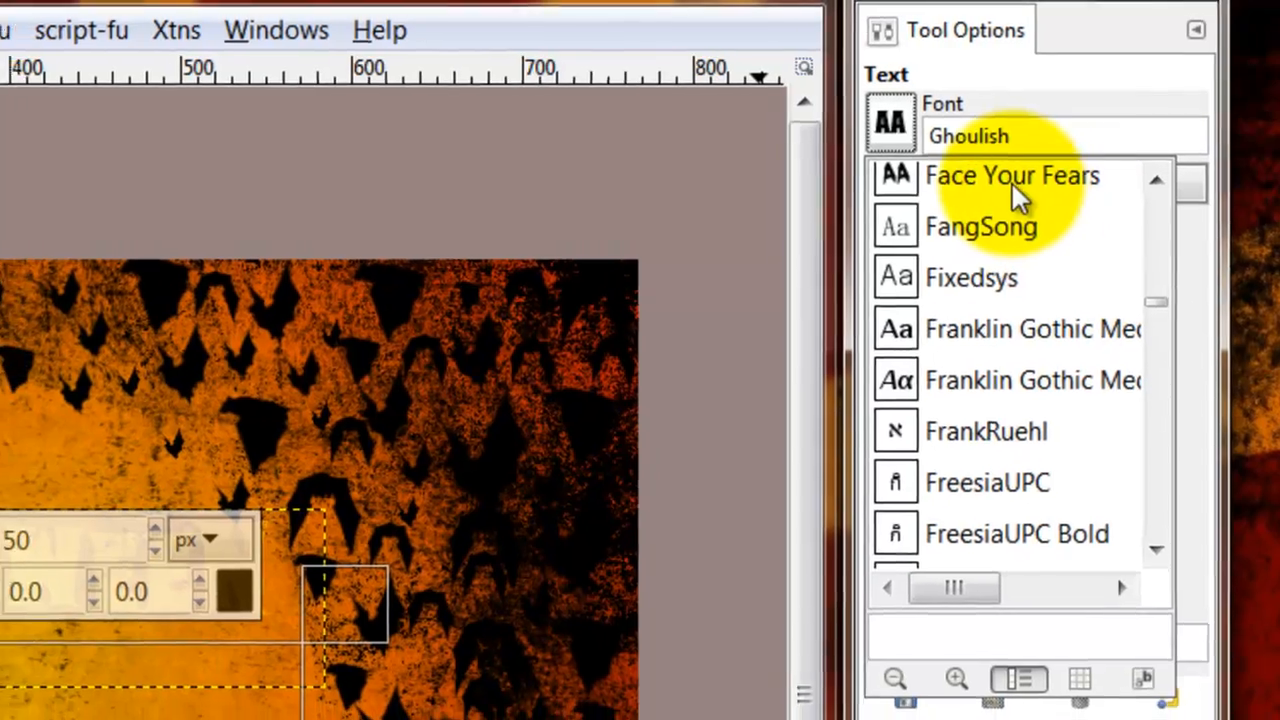
{"action": "left_click", "coordinate": [1016, 190]}
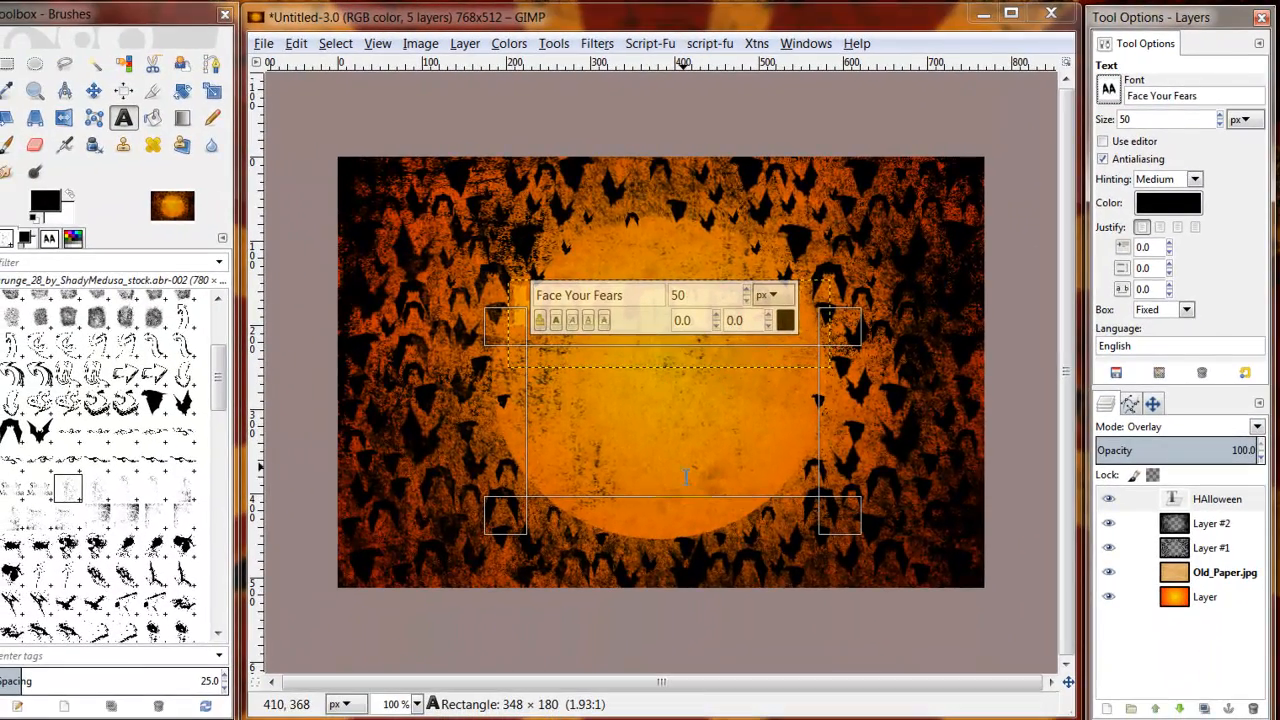
Set the foreground color used for the second text to the near-black 0f0f0f.
{"action": "left_click", "coordinate": [47, 205]}
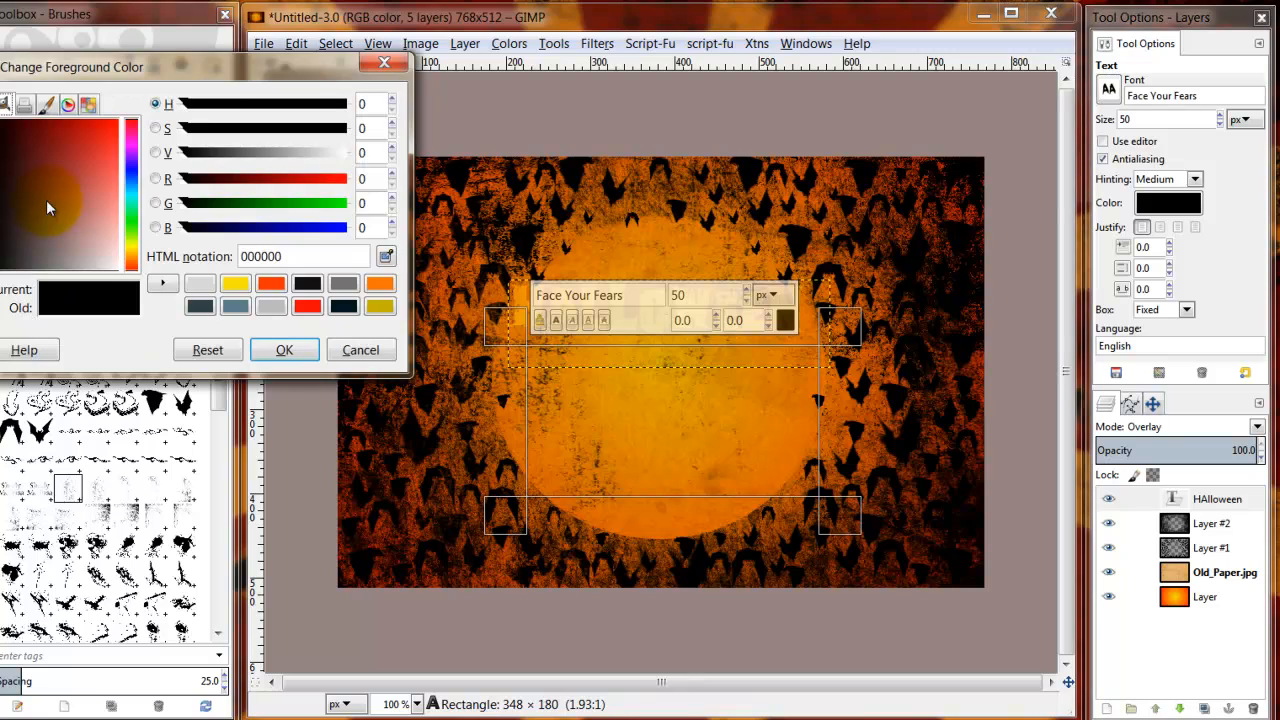
{"action": "left_click_drag", "start_coordinate": [227, 67], "coordinate": [683, 35]}
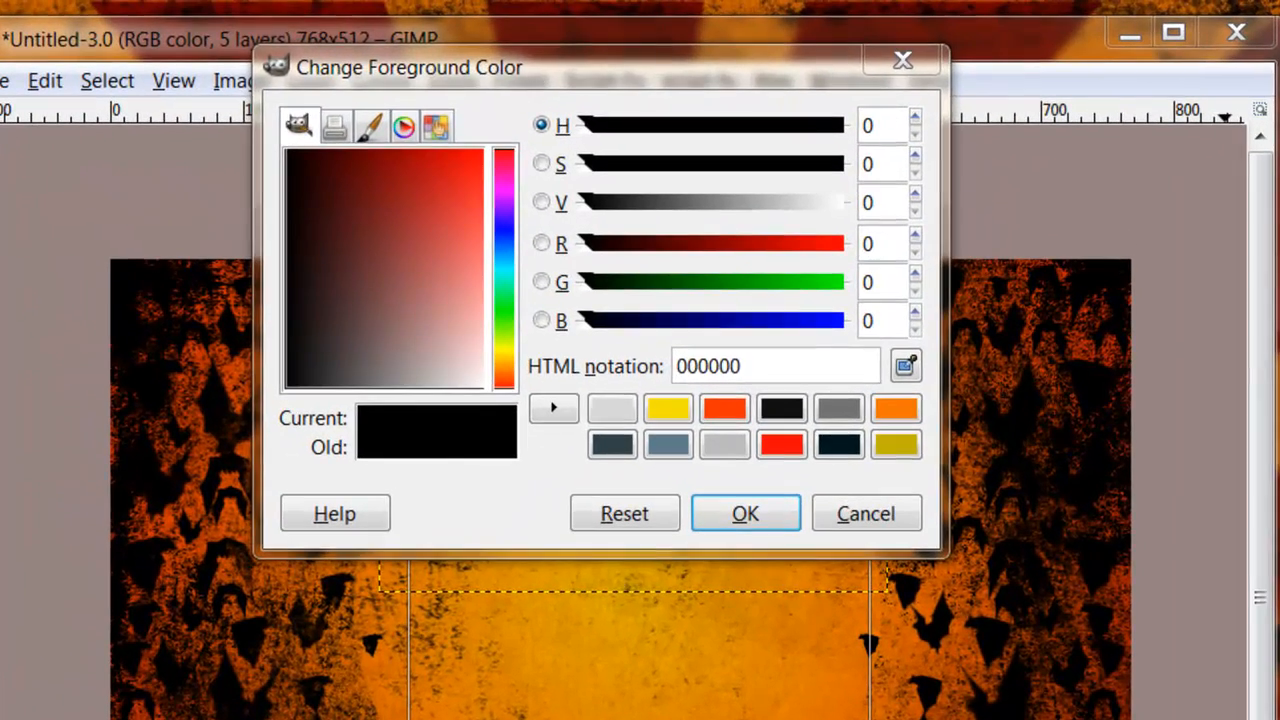
{"action": "left_click_drag", "start_coordinate": [741, 224], "coordinate": [705, 224]}
{"action": "left_click_drag", "start_coordinate": [685, 354], "coordinate": [565, 350]}
{"action": "type", "text": "0f0f0f"}
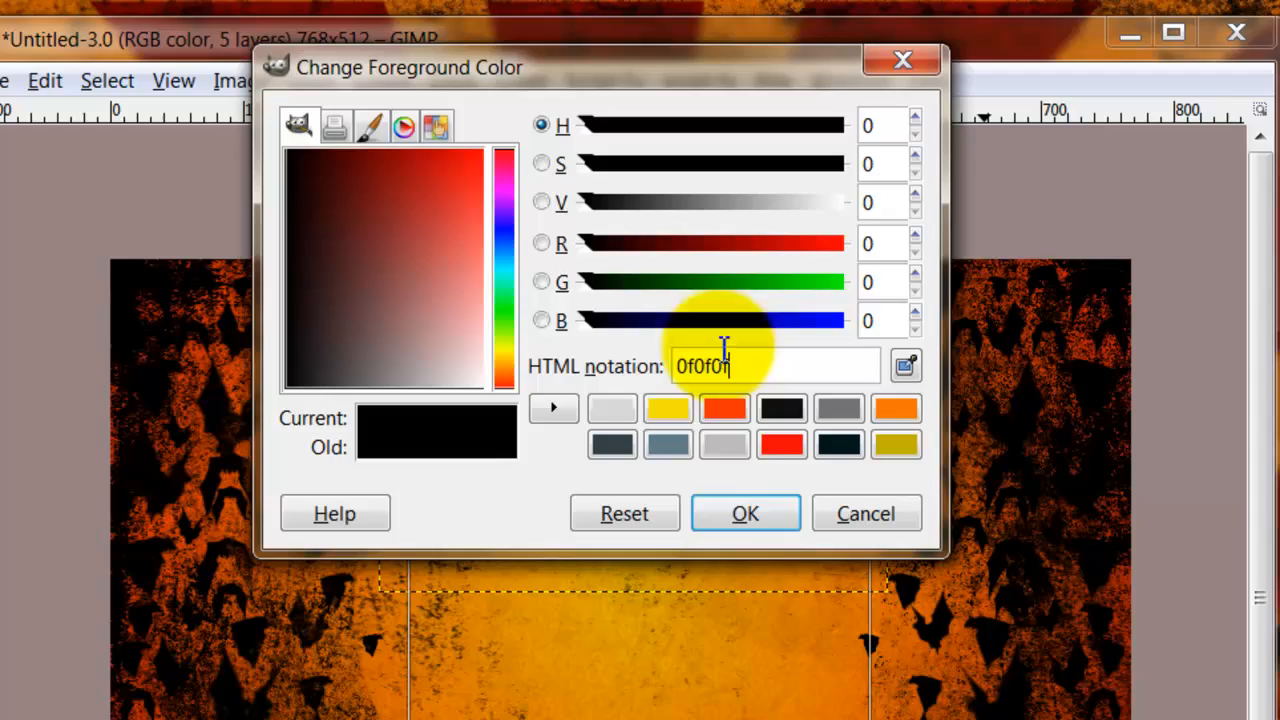
{"action": "left_click", "coordinate": [748, 514]}
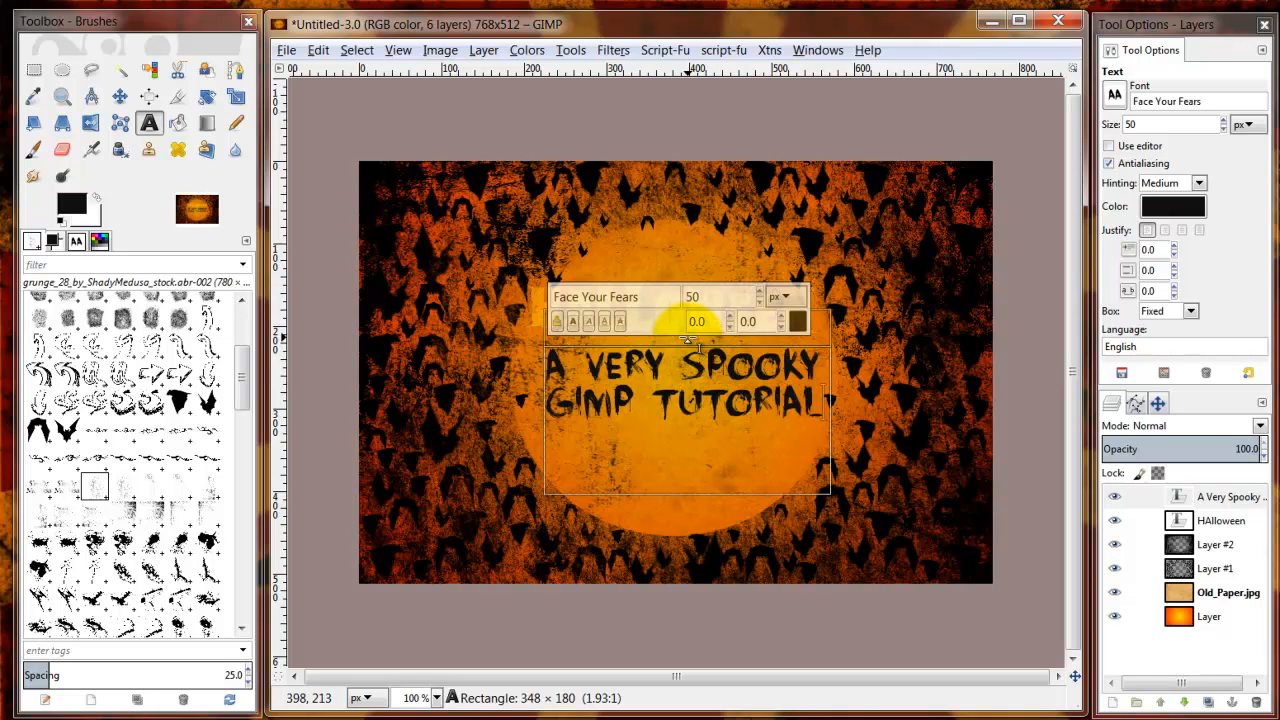
Write "A Very Spooky GIMP Tutorial" in the second text box, lower the box's upper edge to about 348 × 153 px and finish editing.
{"action": "left_click_drag", "start_coordinate": [687, 350], "coordinate": [688, 363]}
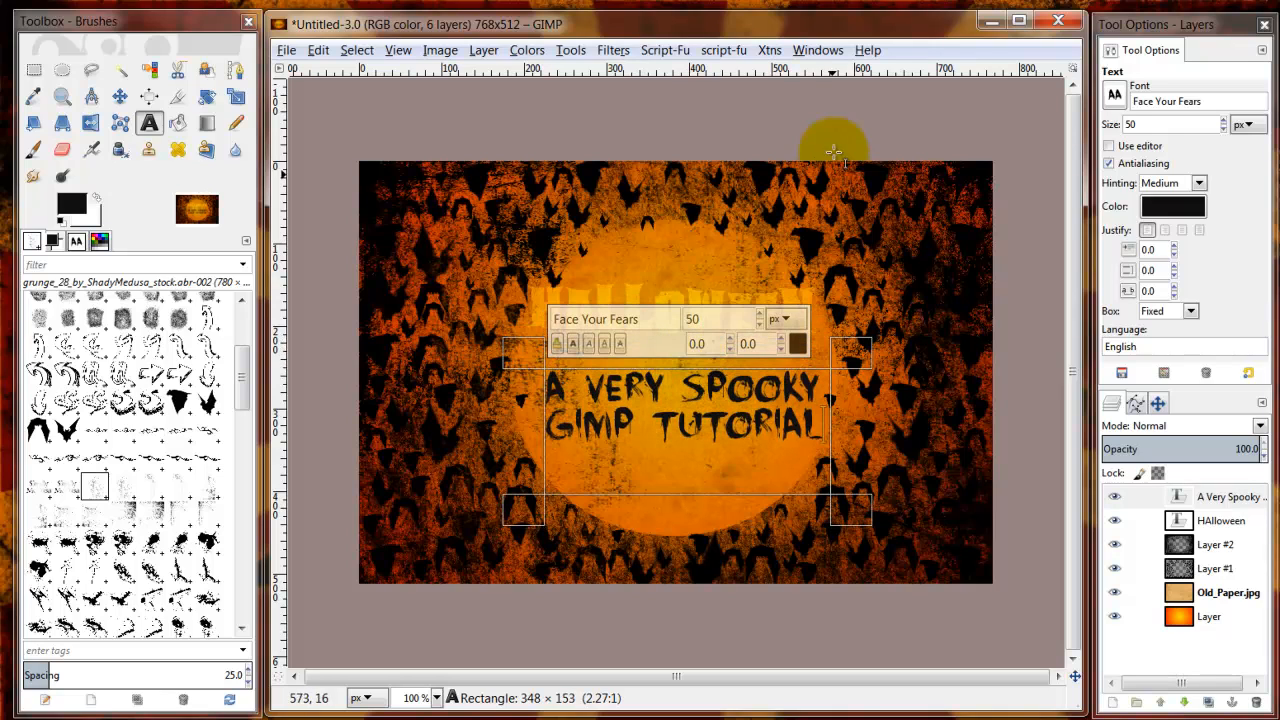
{"action": "left_click", "coordinate": [832, 117]}
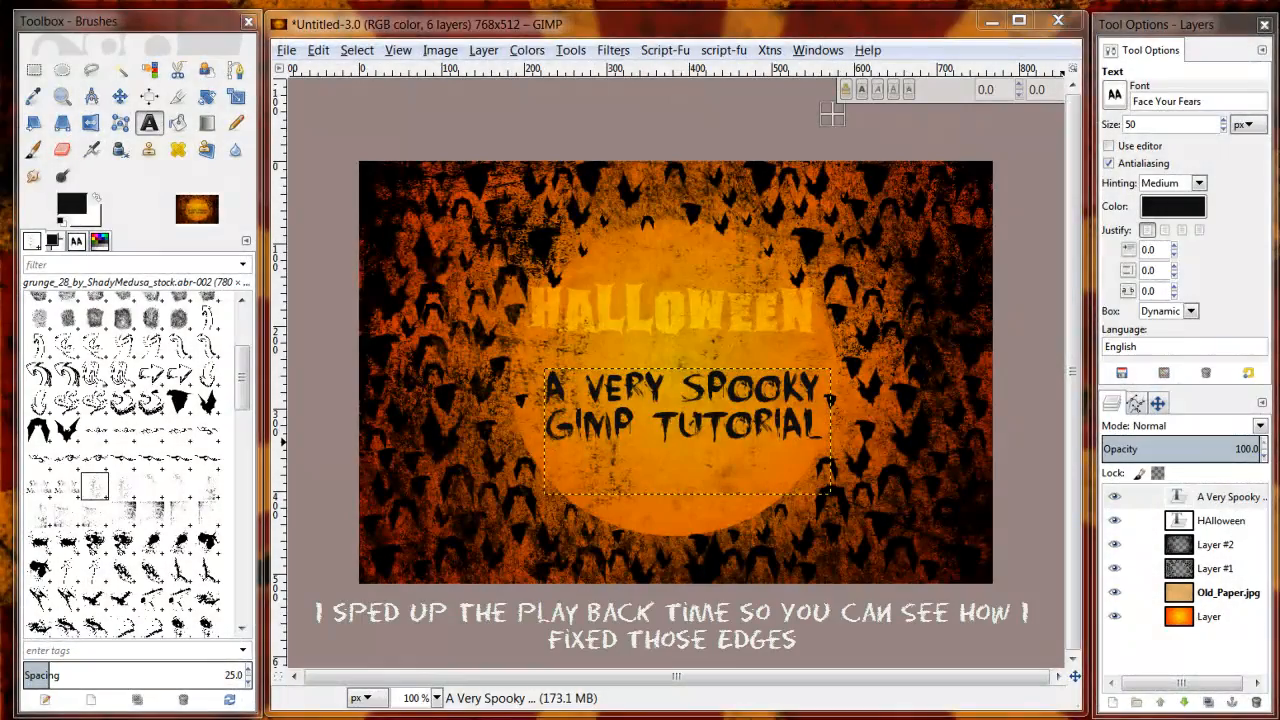
Erase around the circle's hard edge on Layer #2 at brush size 170.90, using the 15 Chalk Board Brushes.abr-015 brush and Sponge 01.
{"action": "left_click", "coordinate": [62, 149]}
{"action": "scroll", "coordinate": [191, 386], "scroll_direction": "up", "scroll_amount": 2}
{"action": "left_click", "coordinate": [178, 354]}
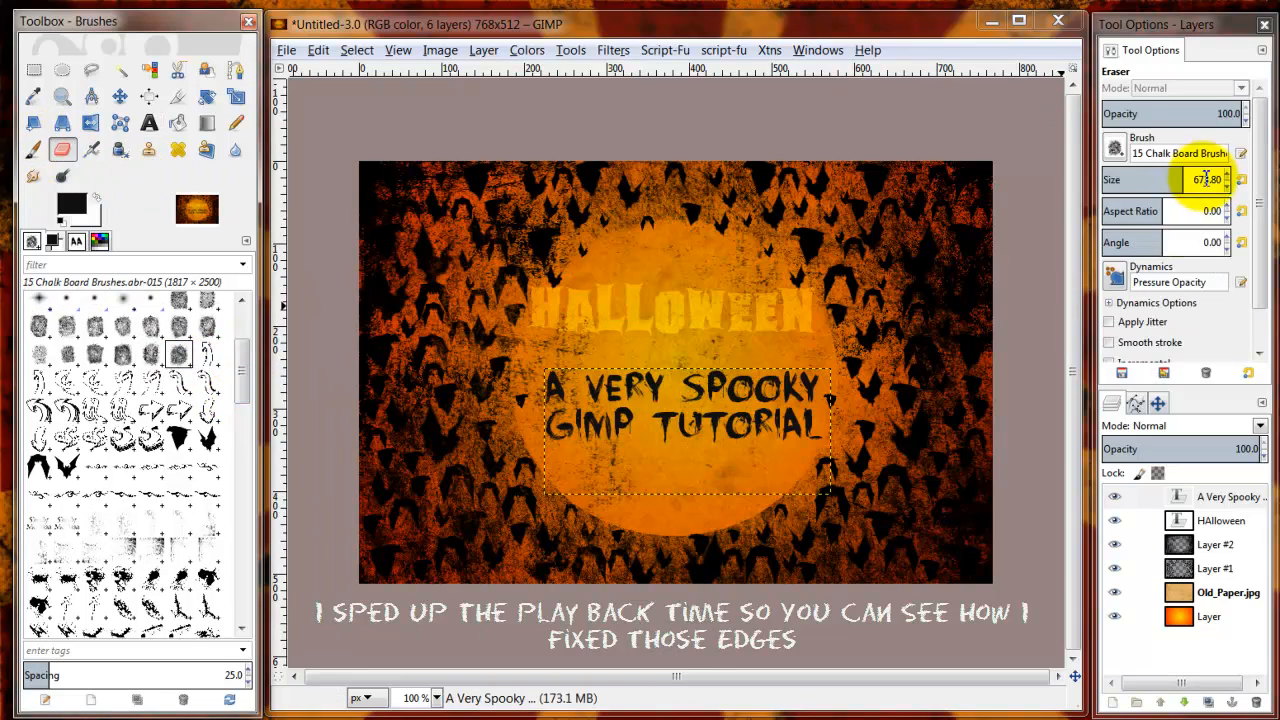
{"action": "left_click", "coordinate": [1123, 177]}
{"action": "left_click", "coordinate": [73, 204]}
{"action": "left_click", "coordinate": [306, 349]}
{"action": "left_click", "coordinate": [1150, 546]}
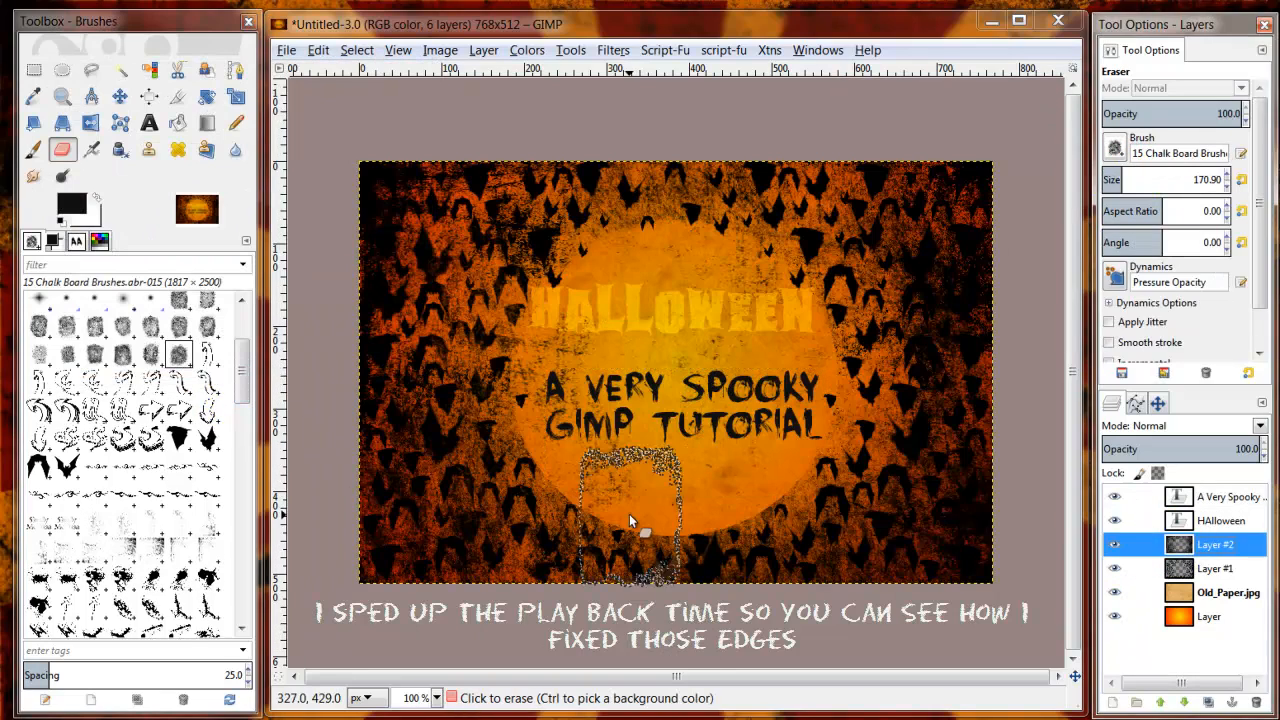
{"action": "left_click", "coordinate": [629, 515]}
{"action": "left_click", "coordinate": [717, 491]}
{"action": "left_click", "coordinate": [816, 488]}
{"action": "left_click", "coordinate": [836, 321]}
{"action": "left_click", "coordinate": [714, 248]}
{"action": "left_click", "coordinate": [625, 254]}
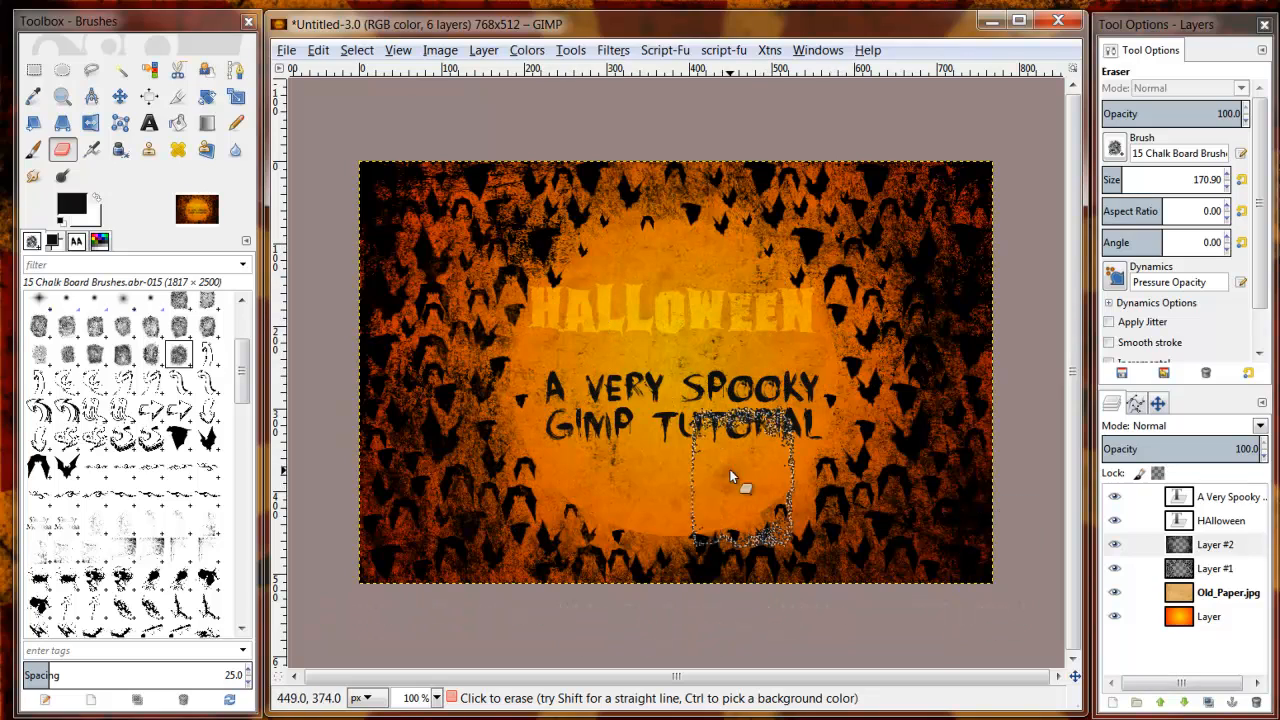
{"action": "left_click", "coordinate": [123, 414]}
Paint grunge texture around the circle's edge on Layer #2 with the grunge_28_by_ShadyMedusa_stock brushes 003 and 002 at size 170.90.
{"action": "mouse_move", "coordinate": [242, 368]}
{"action": "left_mouse_down"}
{"action": "mouse_move", "coordinate": [242, 345]}
{"action": "mouse_move", "coordinate": [246, 368]}
{"action": "left_mouse_up"}
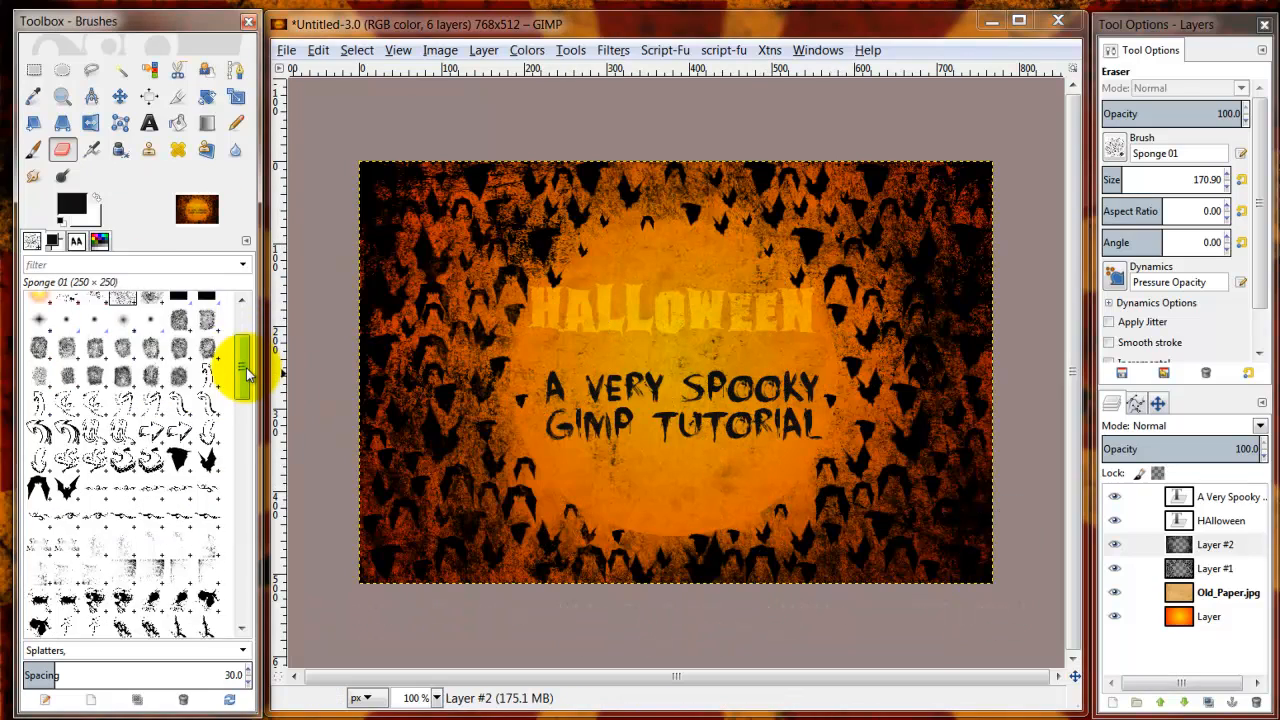
{"action": "left_click", "coordinate": [150, 521]}
{"action": "left_click", "coordinate": [33, 149]}
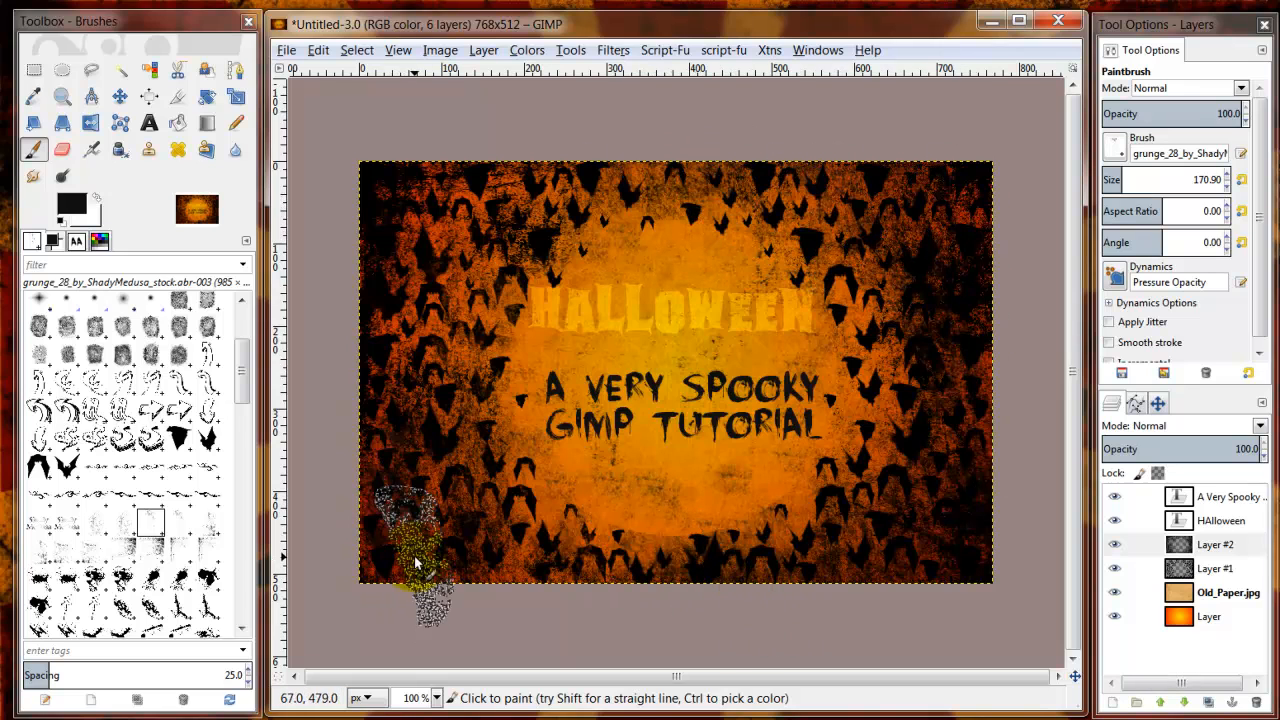
{"action": "left_click", "coordinate": [95, 538]}
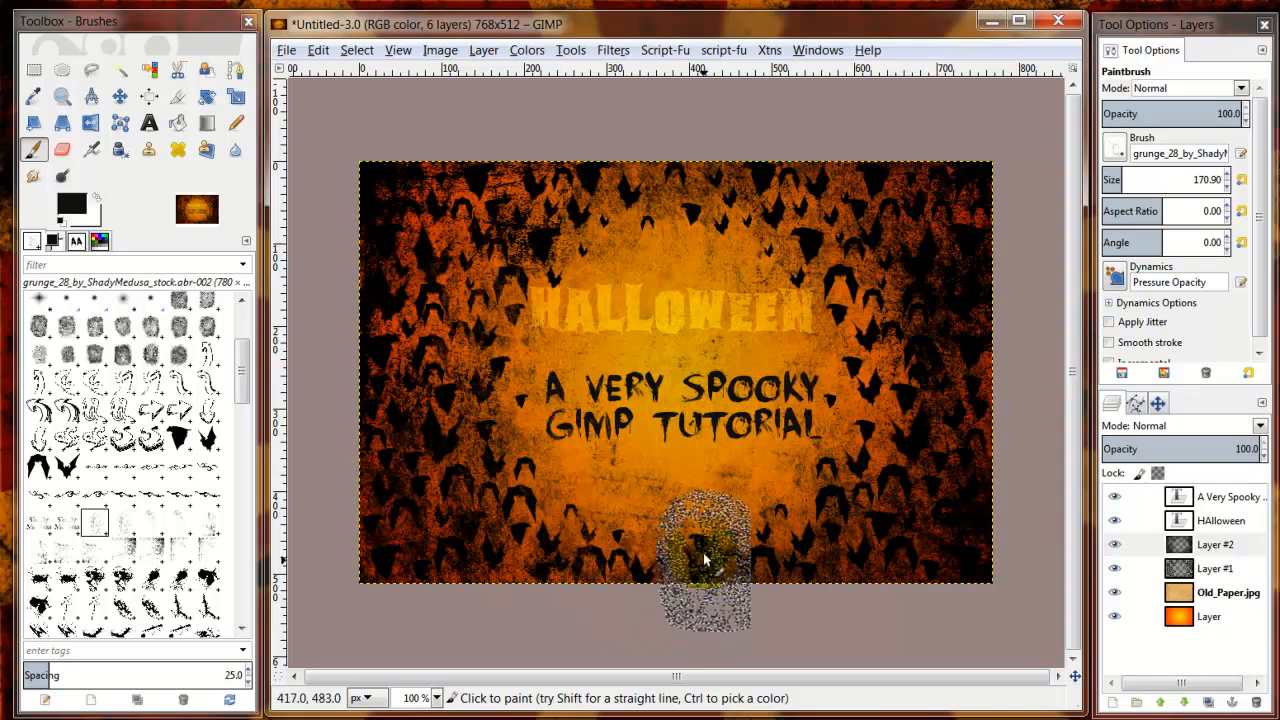
Paint further dark texture around the circle on Layer #2 with a chalk board brush and Sponge 02, and finish with the Move tool.
{"action": "left_click", "coordinate": [127, 335]}
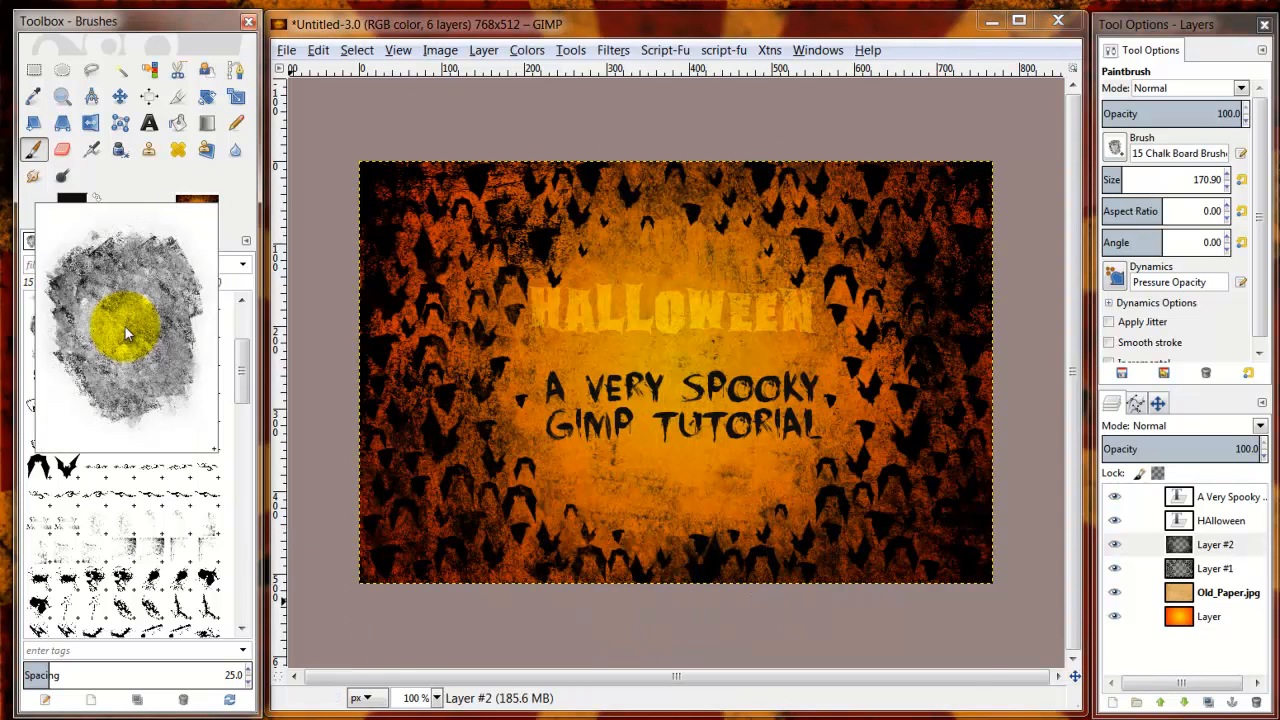
{"action": "scroll", "coordinate": [155, 400], "scroll_direction": "up", "scroll_amount": 3}
{"action": "left_click", "coordinate": [150, 416]}
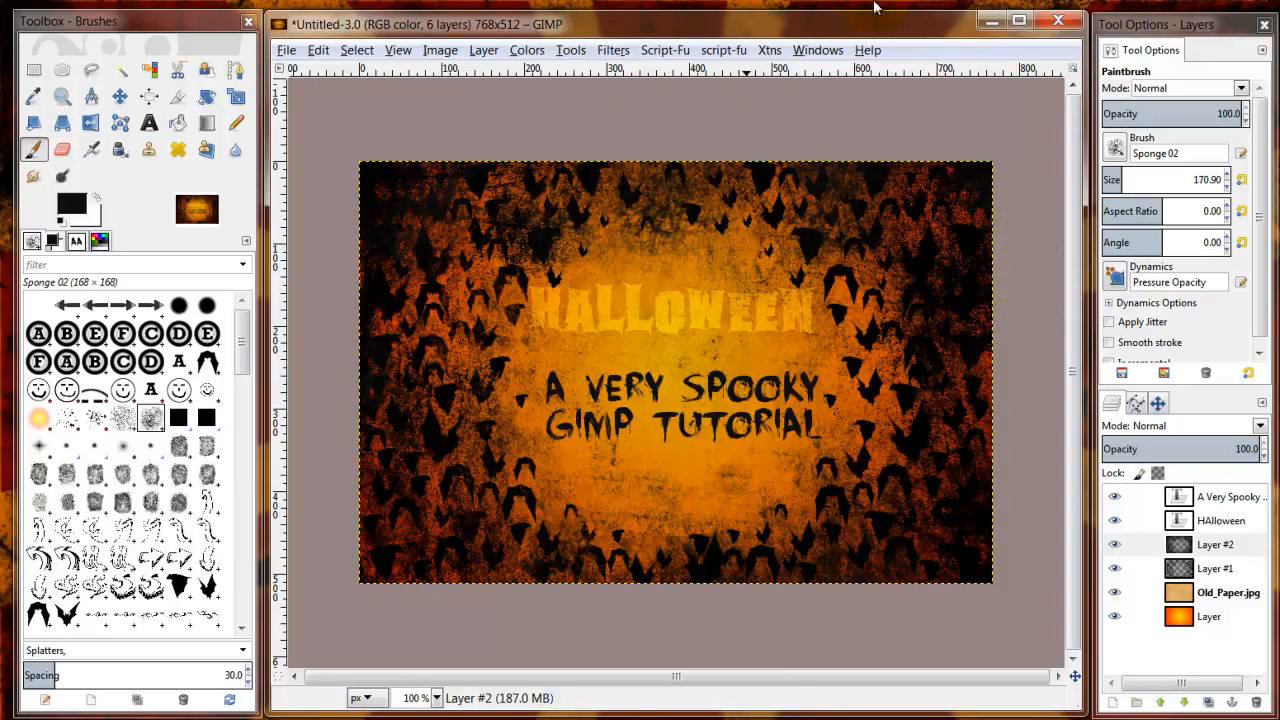
{"action": "left_click", "coordinate": [119, 95]}
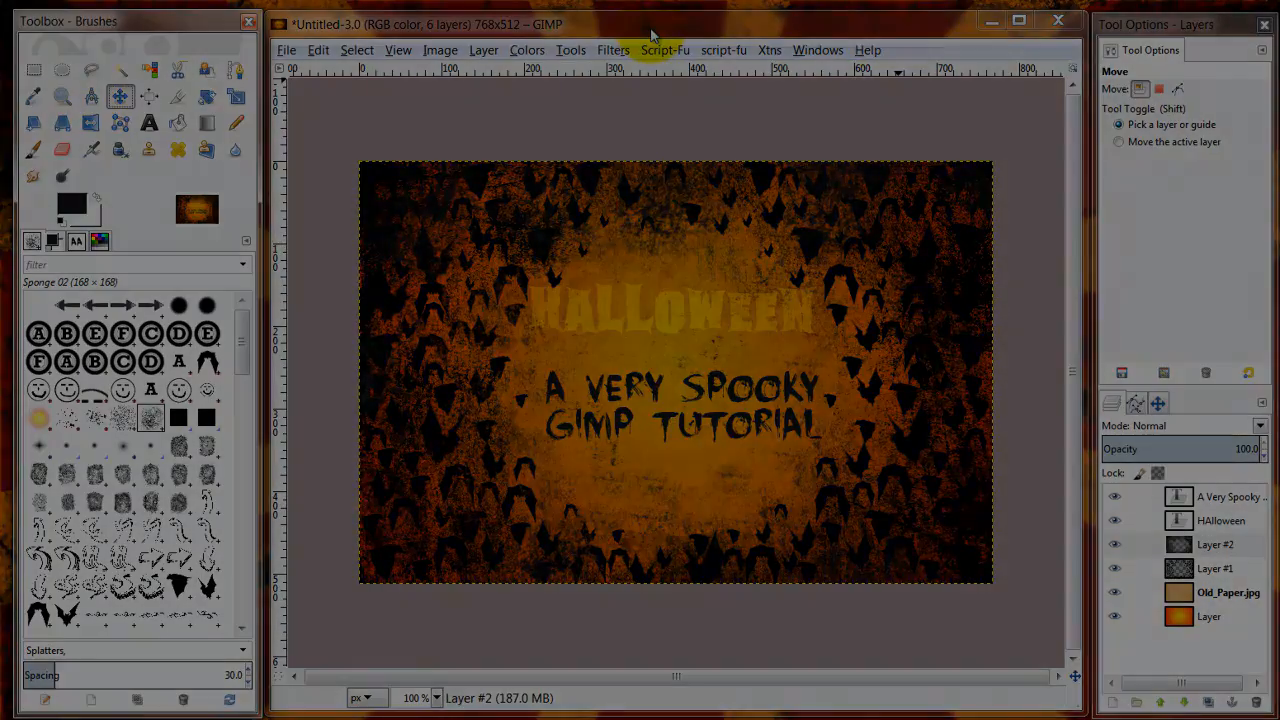